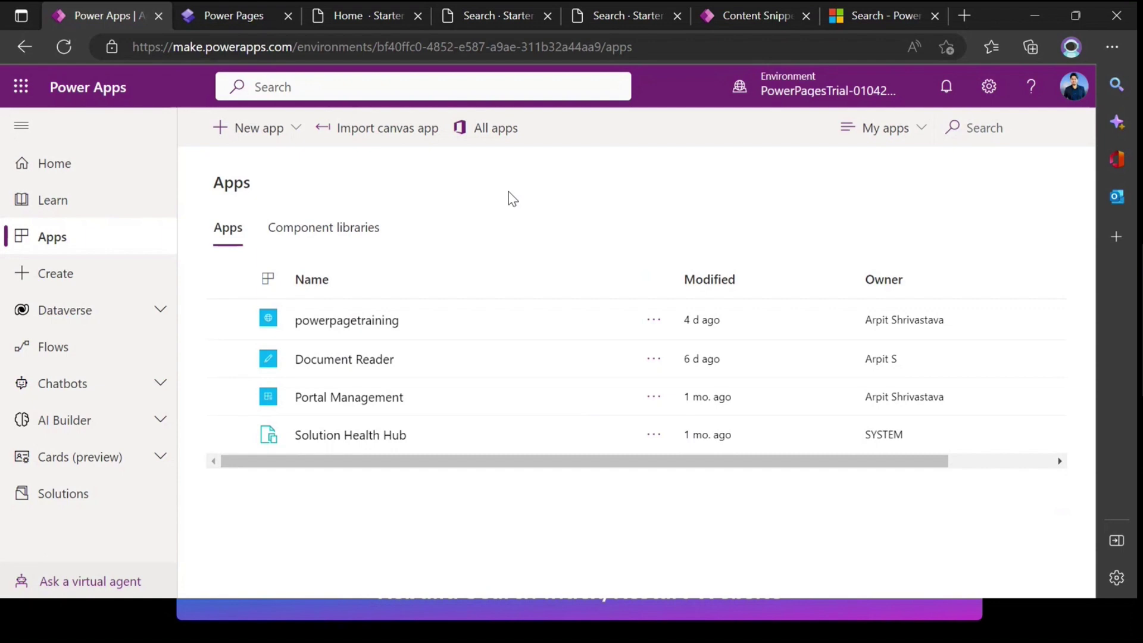
pyautogui.click(990, 103)
pyautogui.click(888, 217)
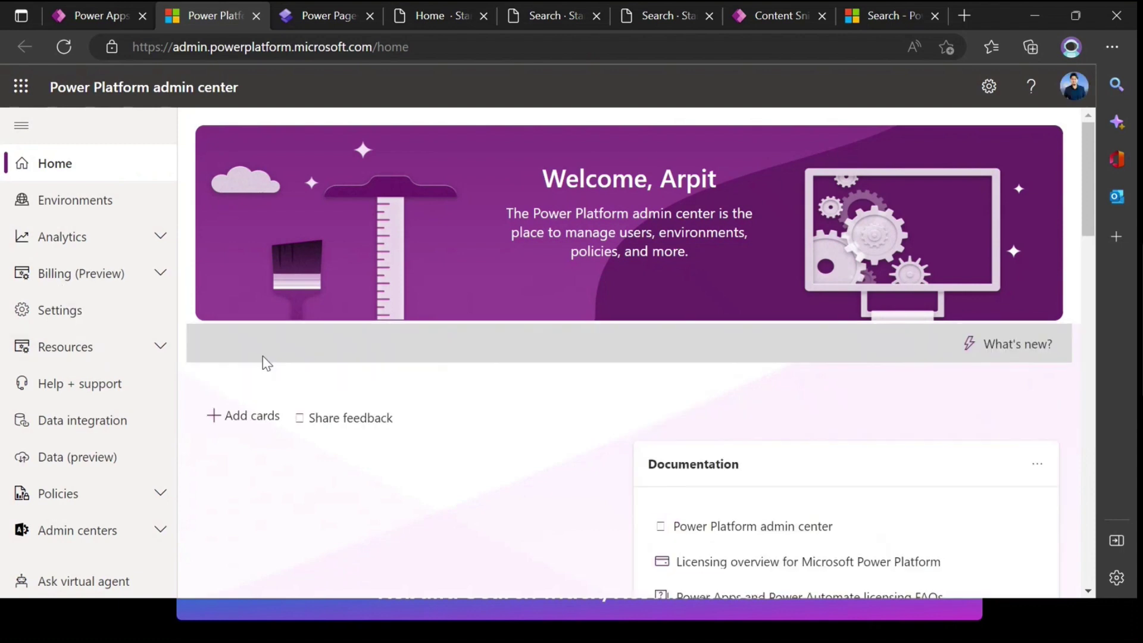
pyautogui.click(83, 201)
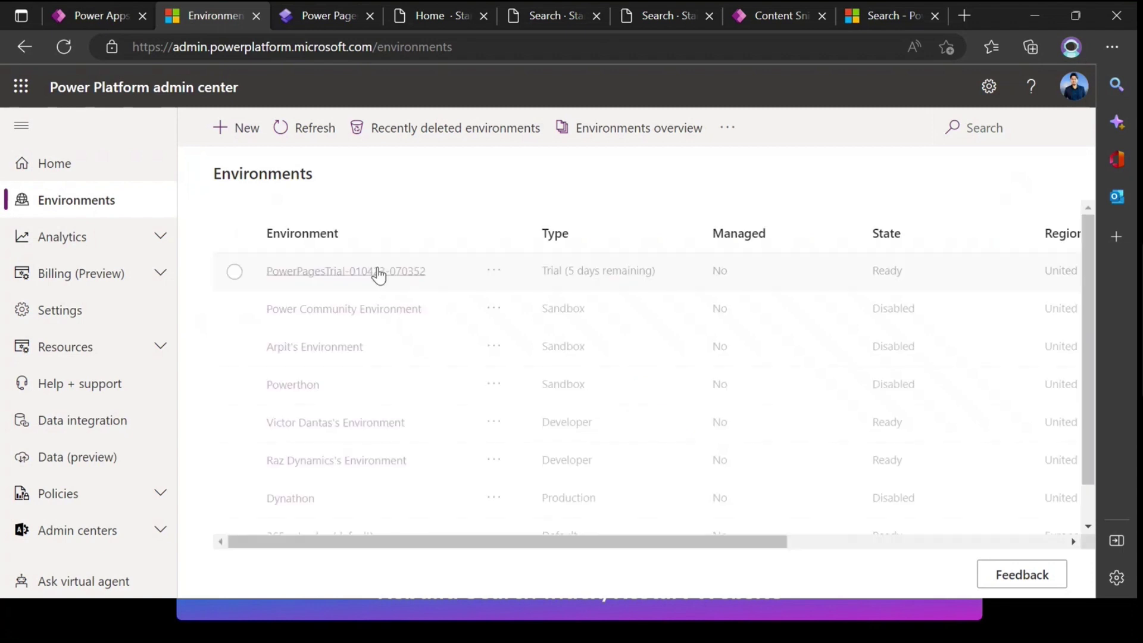
pyautogui.click(310, 275)
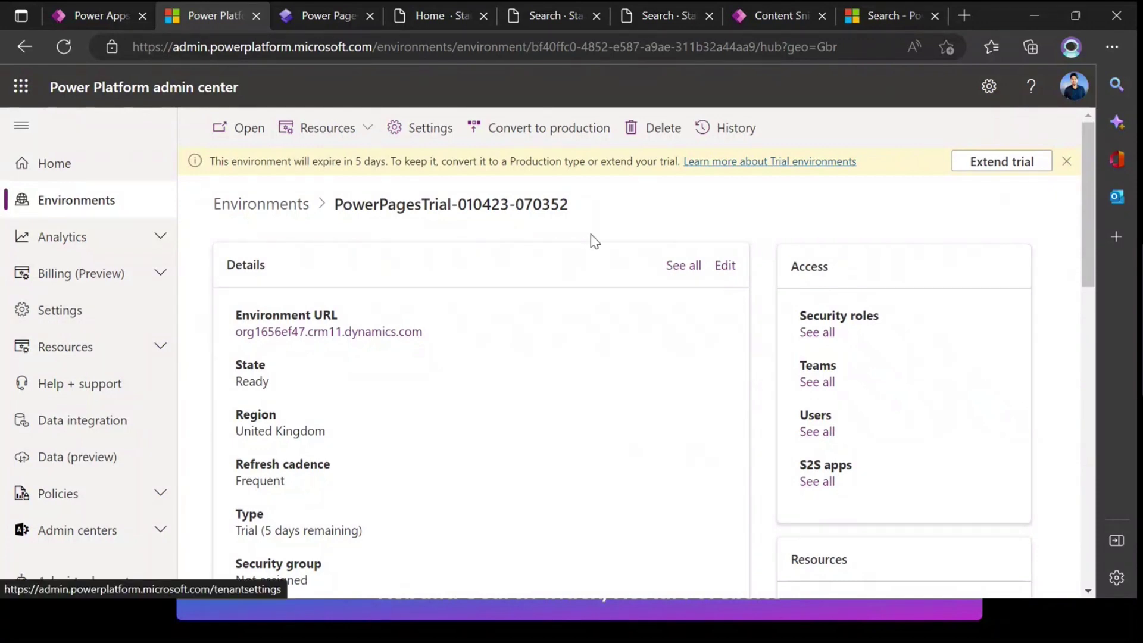
# Open the Features page of the environment's Product settings
pyautogui.click(431, 129)
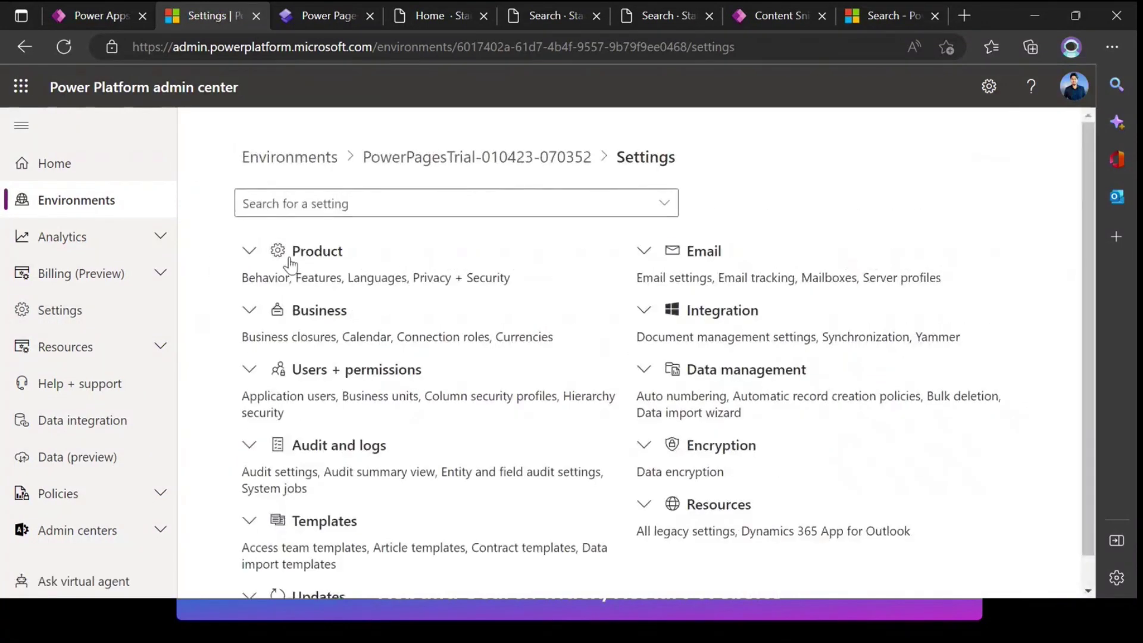
pyautogui.click(249, 252)
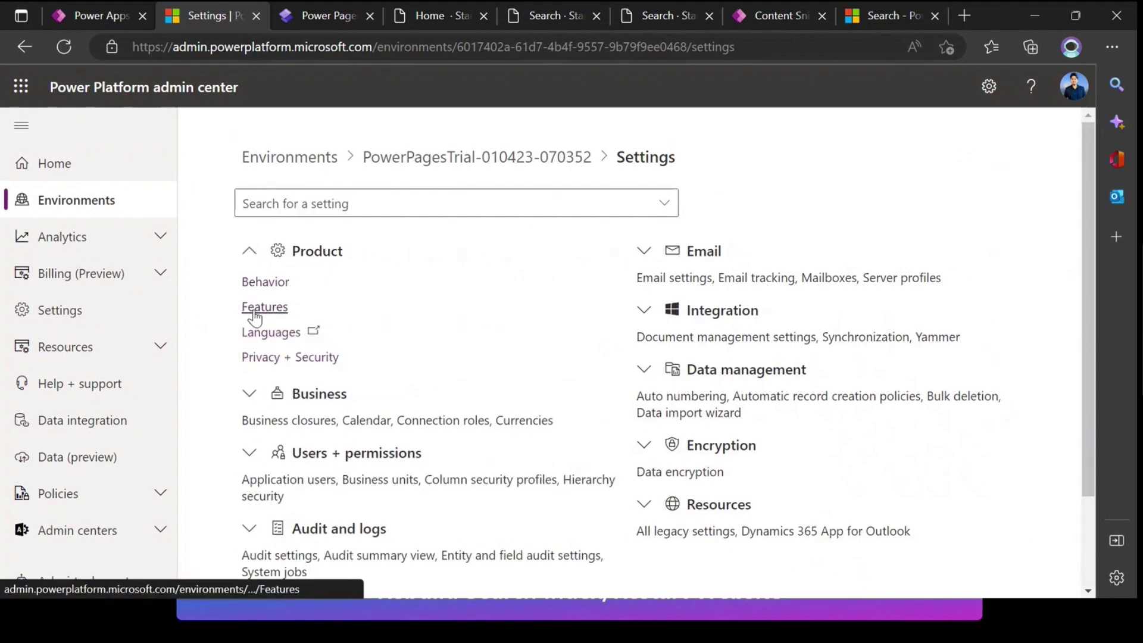
pyautogui.click(250, 314)
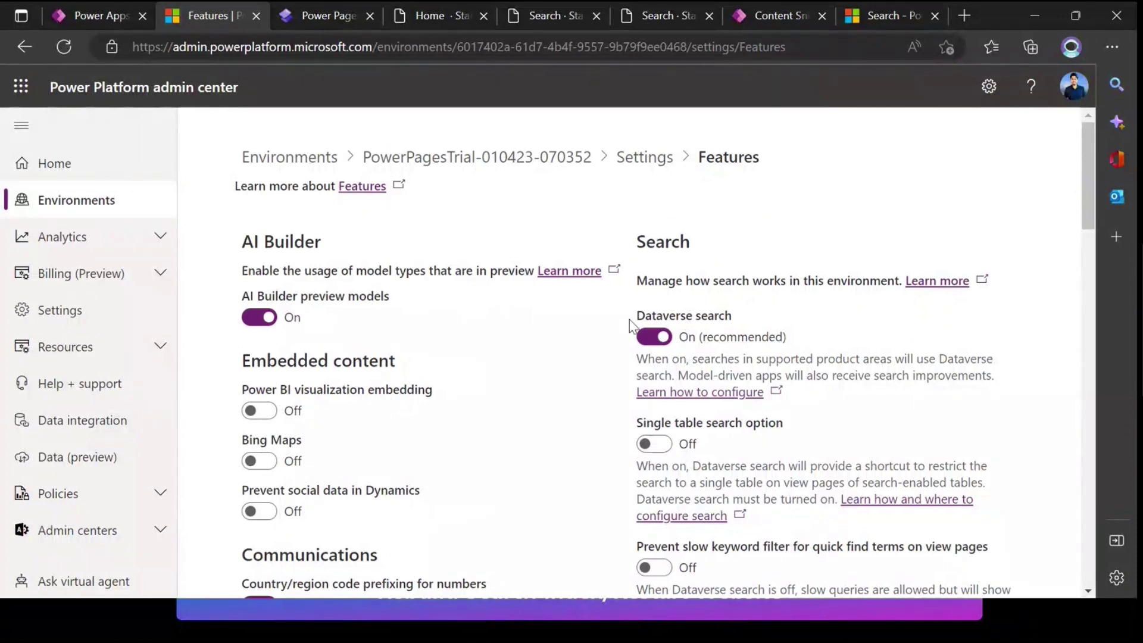
# Check the Dataverse search setting and look over the remaining feature options down to the save controls
pyautogui.moveTo(629, 320); pyautogui.dragTo(750, 326)
pyautogui.click(753, 326)
pyautogui.scroll(-20, 832, 502)
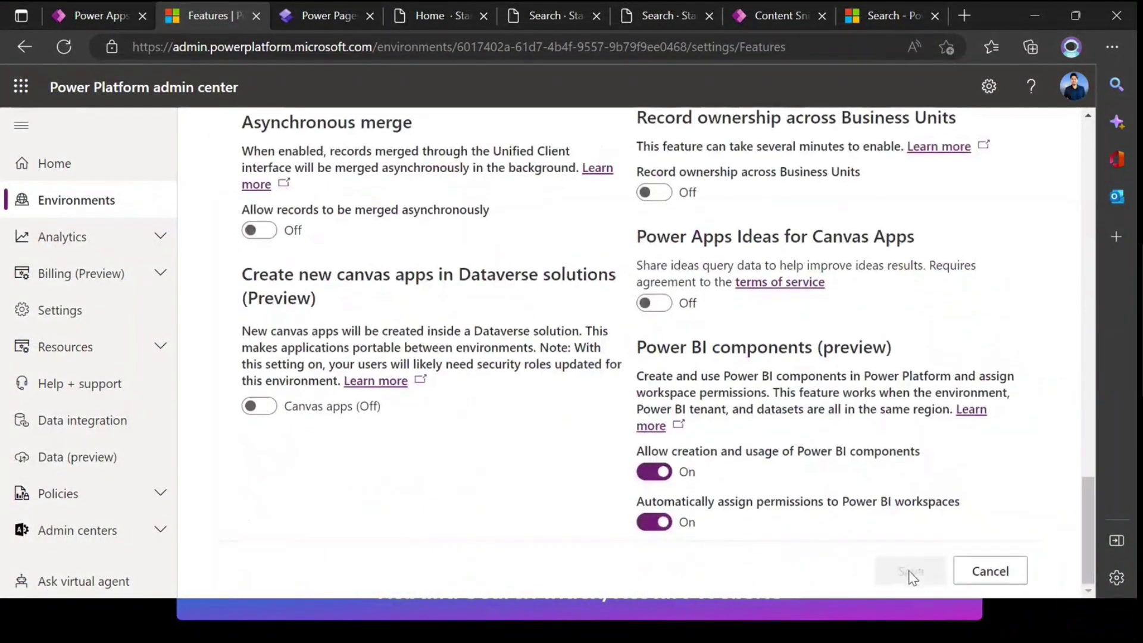
pyautogui.scroll(7, 448, 351)
pyautogui.scroll(15, 448, 351)
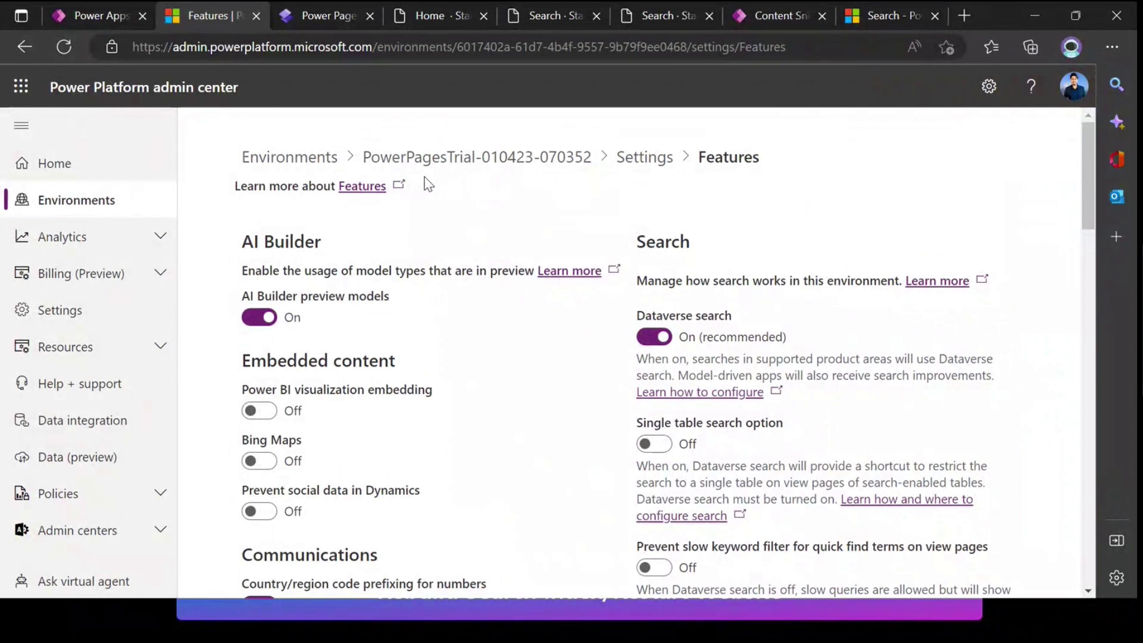
# Switch to Power Apps, open the Portal Management app and show its Site Settings list
pyautogui.click(77, 14)
pyautogui.click(314, 404)
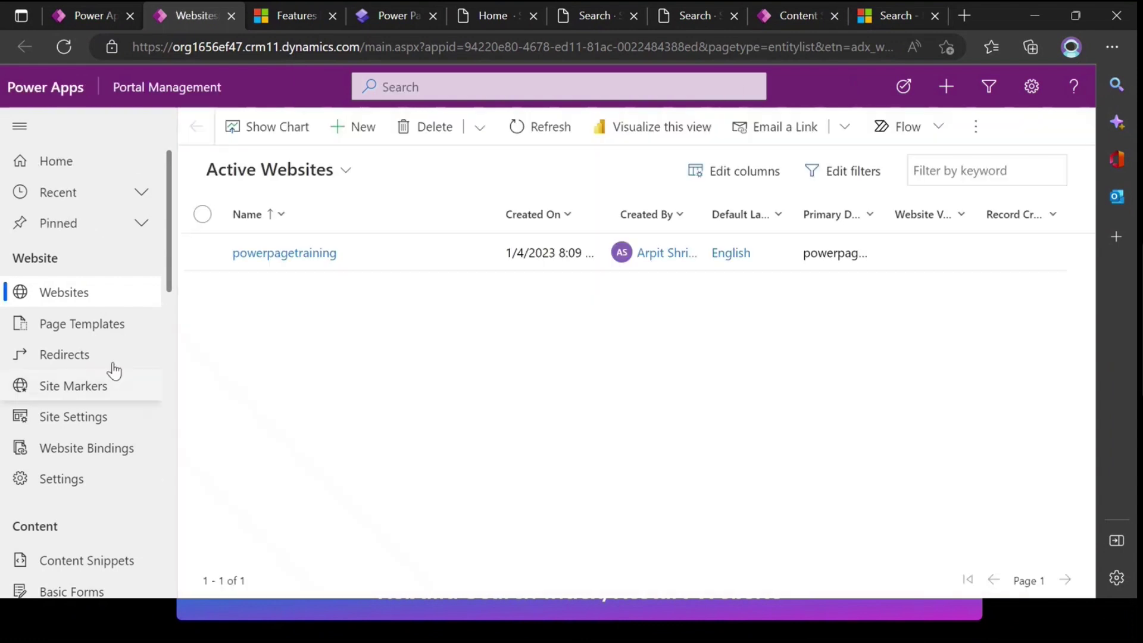
pyautogui.click(70, 445)
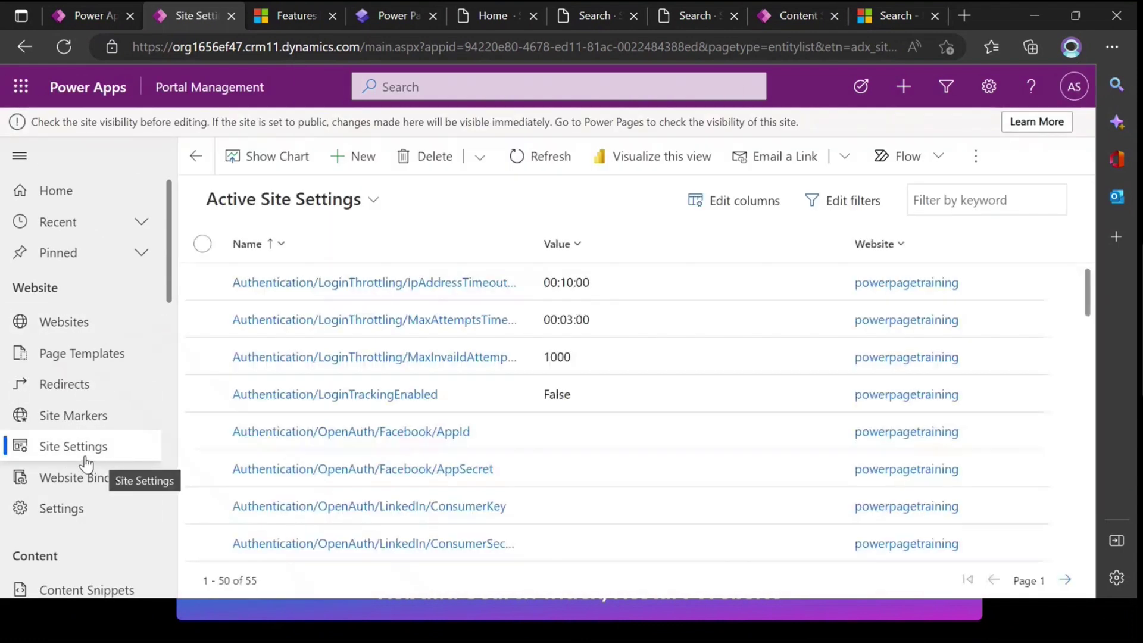
# Filter the active site settings by the keyword *search*
pyautogui.click(987, 205)
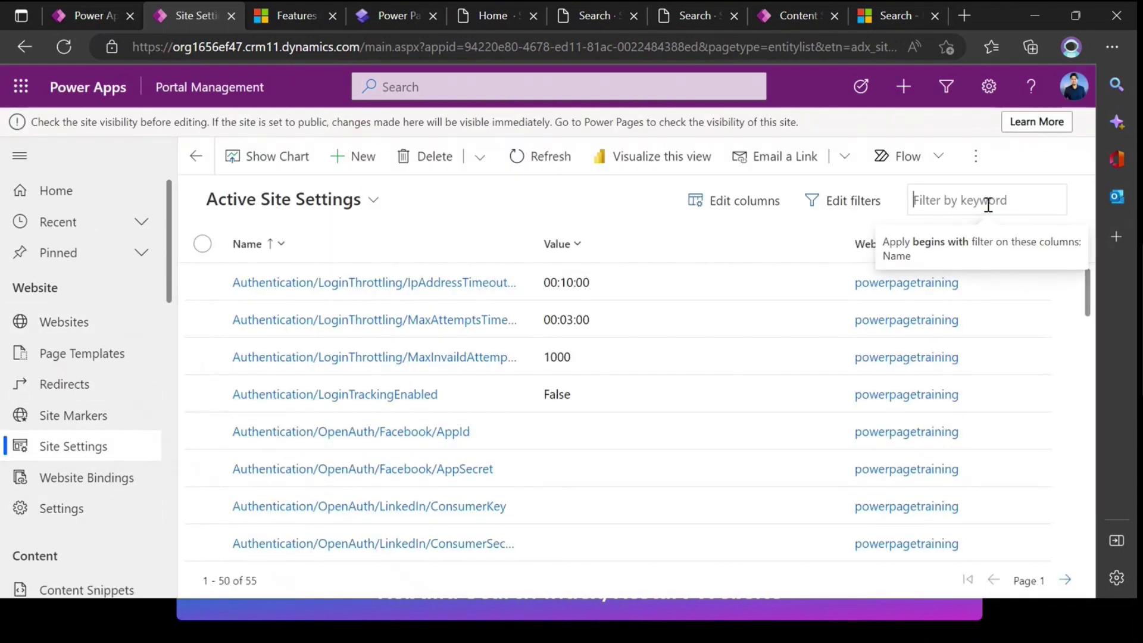
pyautogui.write('**')
pyautogui.press('Left')
pyautogui.write('sea')
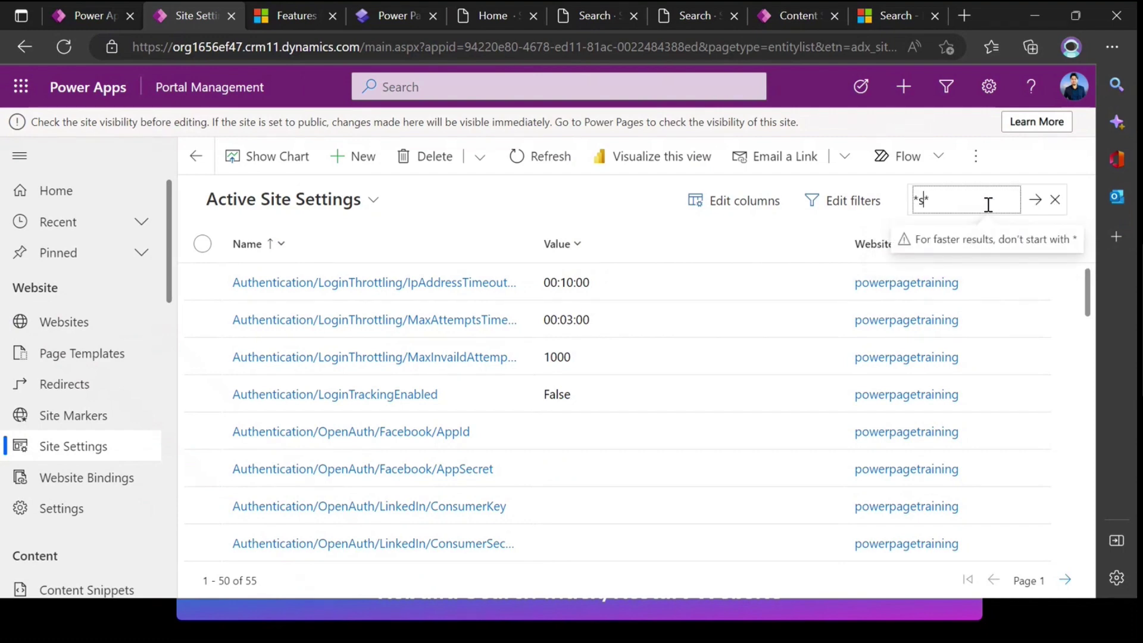
pyautogui.write('rch')
pyautogui.press('Return')
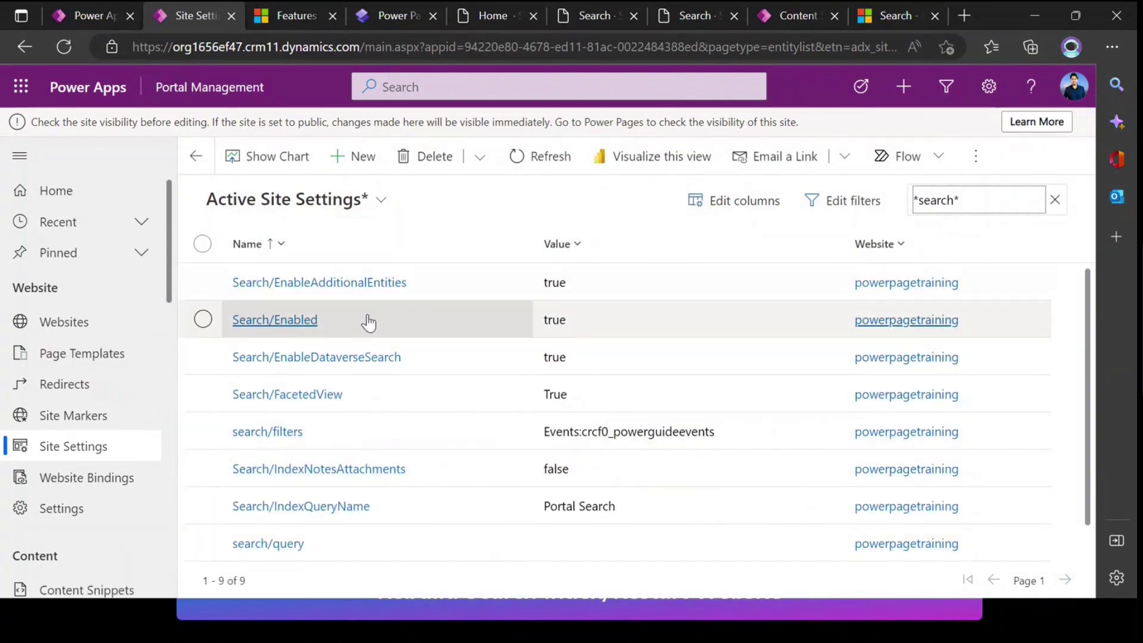
# Review the filtered settings and select Search/EnableDataverseSearch, Search/Enabled and Search/EnableAdditionalEntities
pyautogui.scroll(-2, 369, 322)
pyautogui.scroll(2, 388, 510)
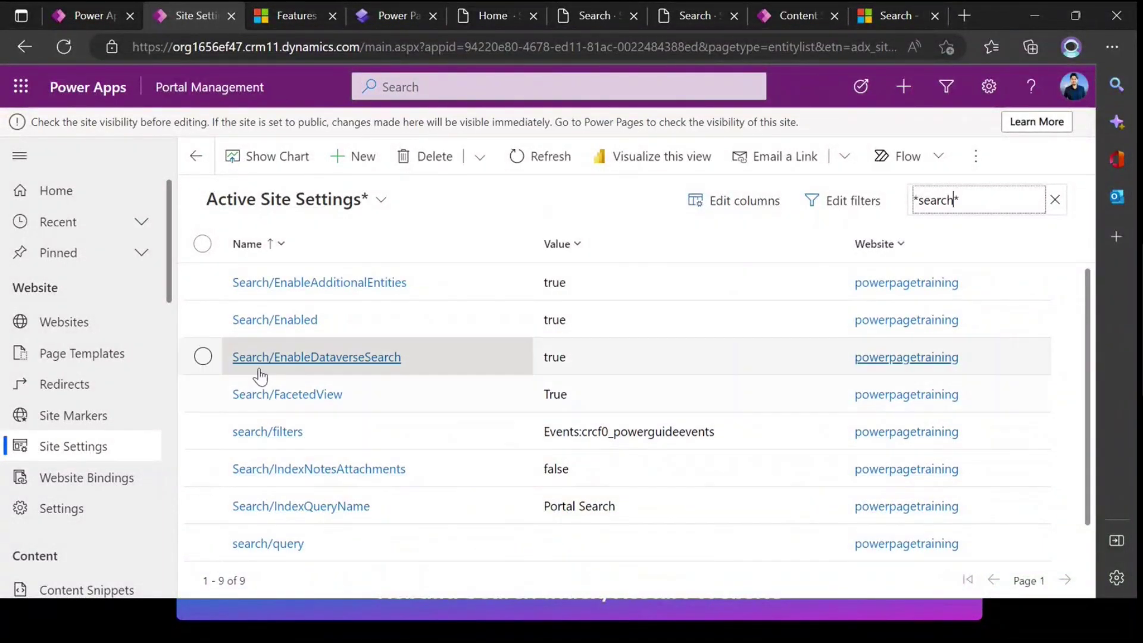
pyautogui.click(203, 357)
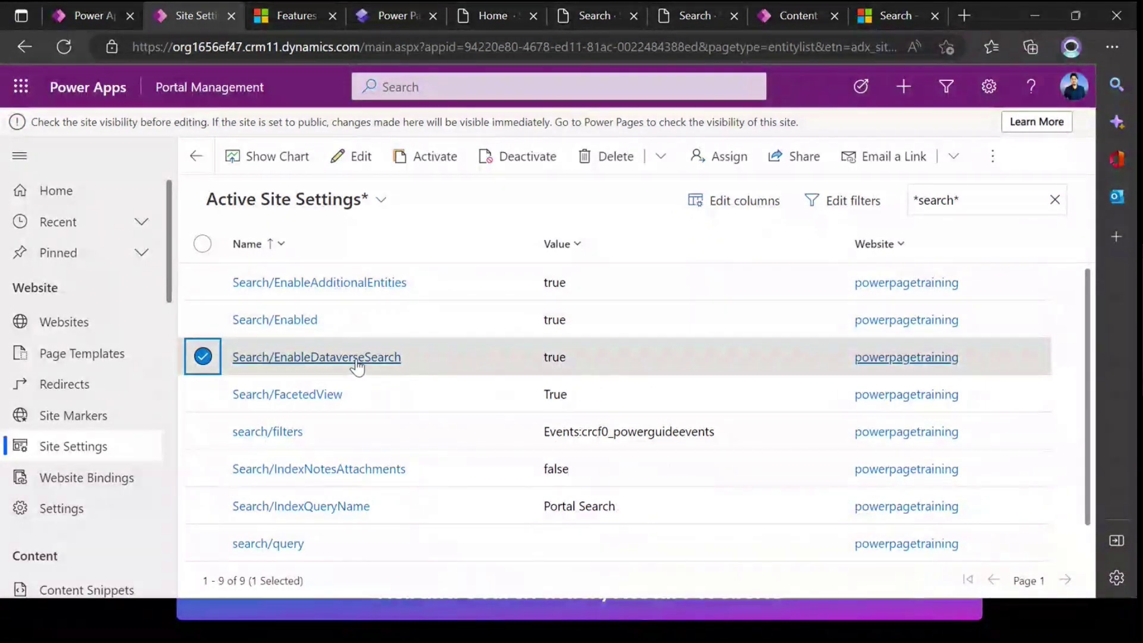
pyautogui.click(202, 319)
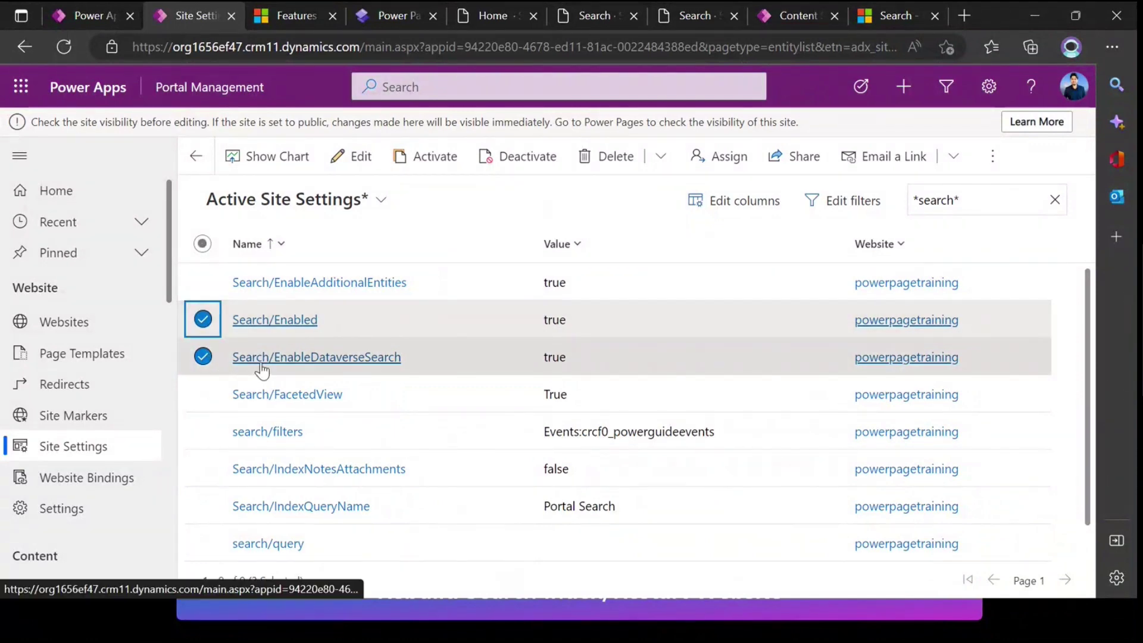
pyautogui.scroll(-2, 262, 371)
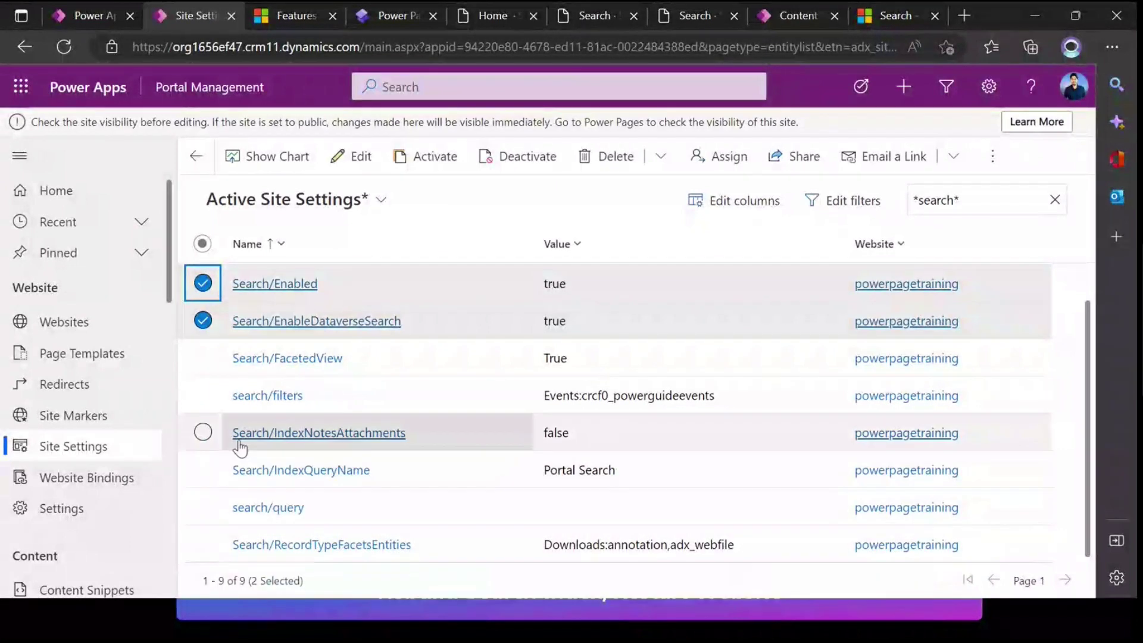
pyautogui.scroll(2, 373, 566)
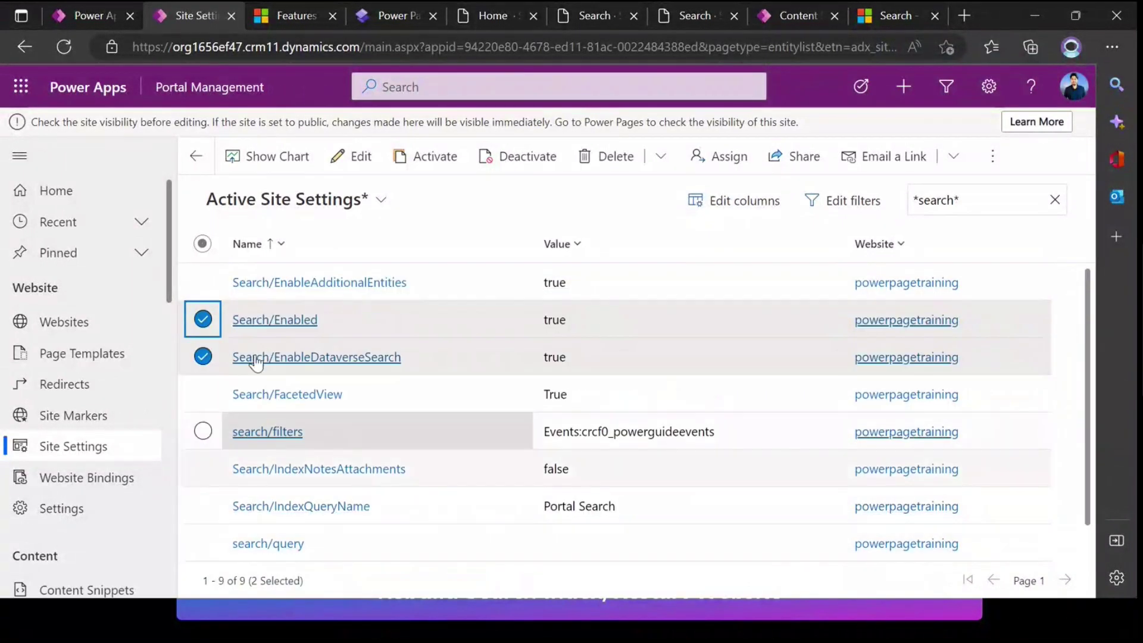
pyautogui.click(202, 282)
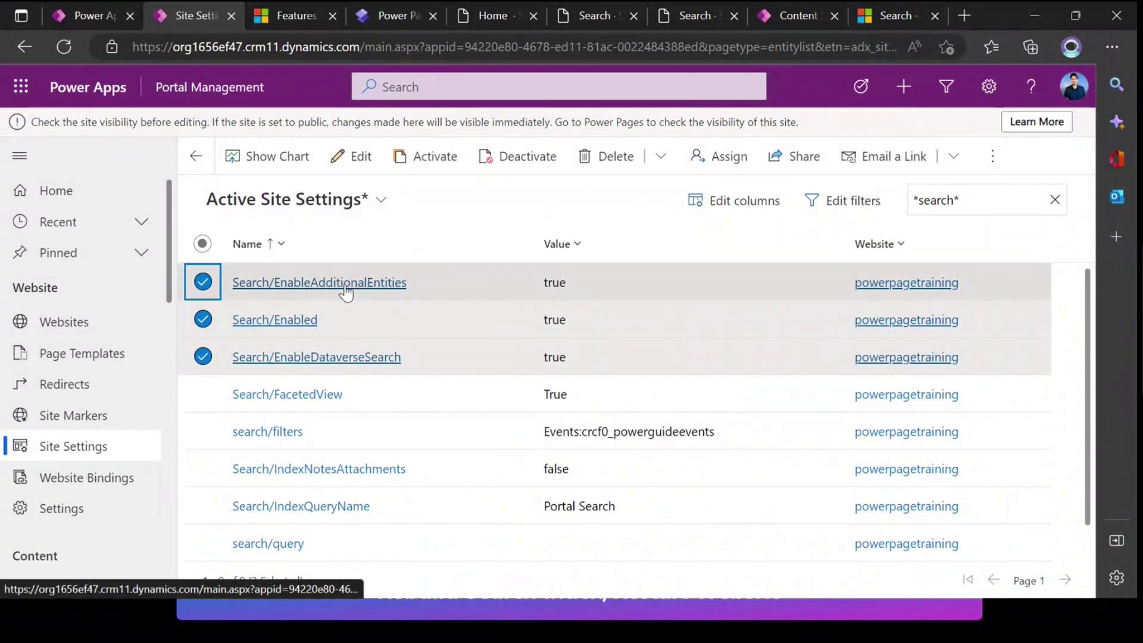
# Open the search/filters site setting and examine the display name and table name parts of its value
pyautogui.click(267, 431)
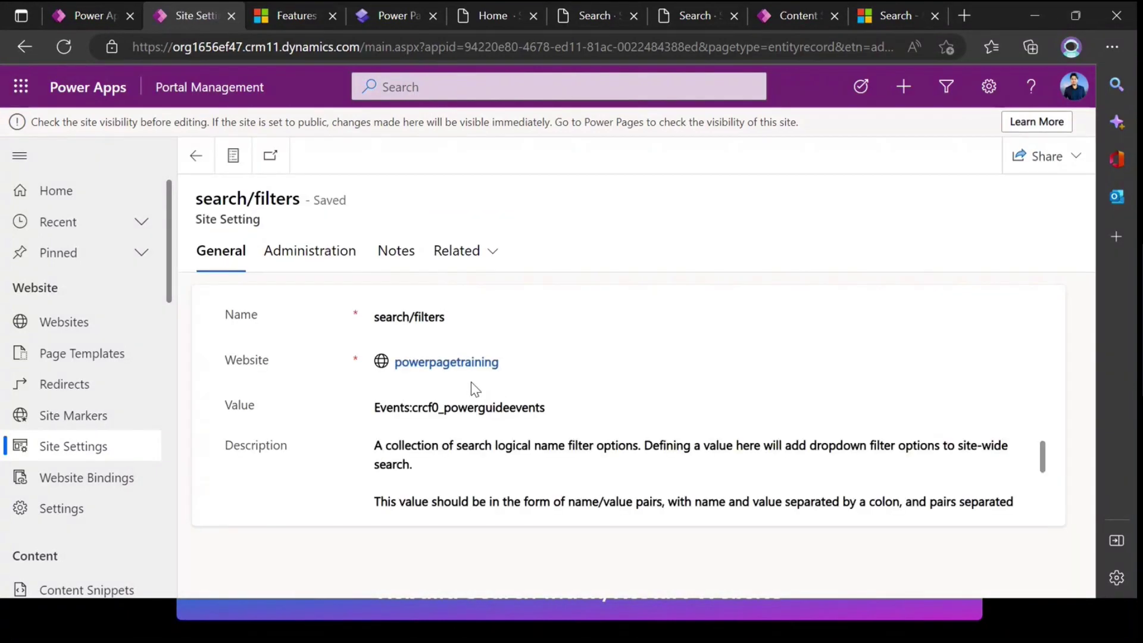
pyautogui.click(397, 409)
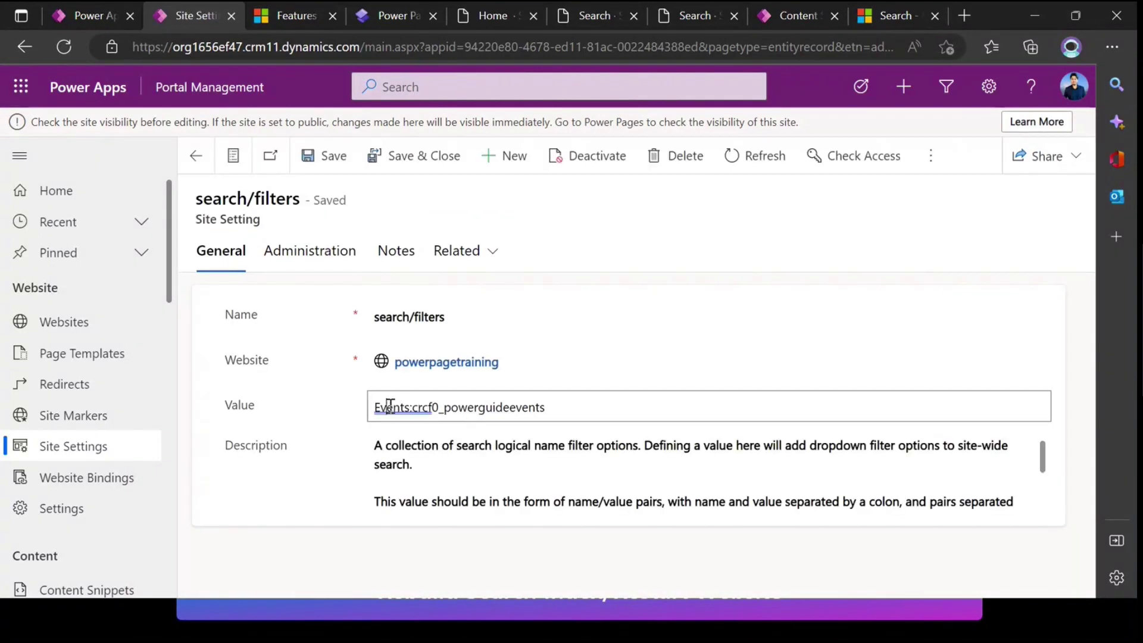
pyautogui.doubleClick(398, 409)
pyautogui.moveTo(410, 409); pyautogui.dragTo(370, 414)
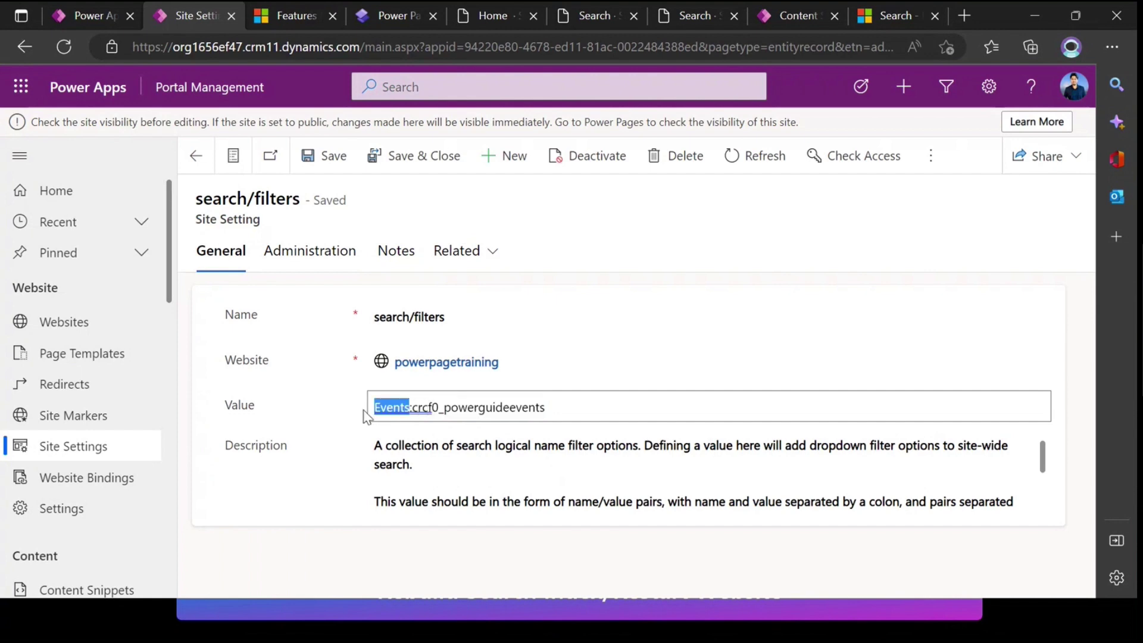
pyautogui.tripleClick(482, 407)
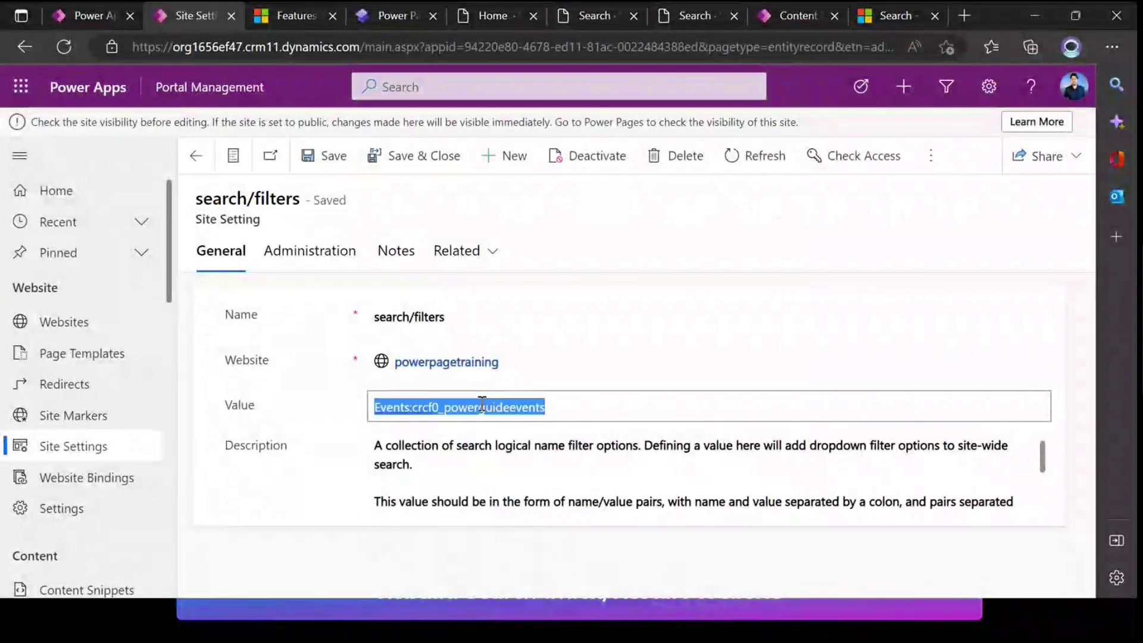
pyautogui.moveTo(536, 407); pyautogui.dragTo(413, 409)
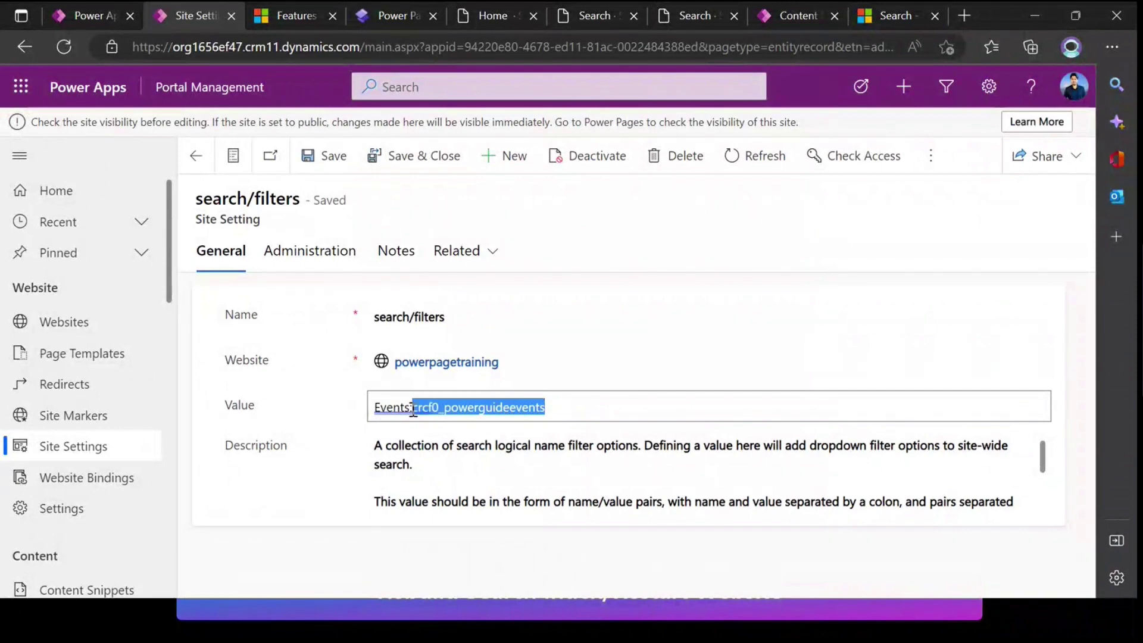
pyautogui.click(583, 404)
# Examine the example of name/value pairs in the search/filters description and compare it with the setting's value
pyautogui.scroll(-3, 677, 478)
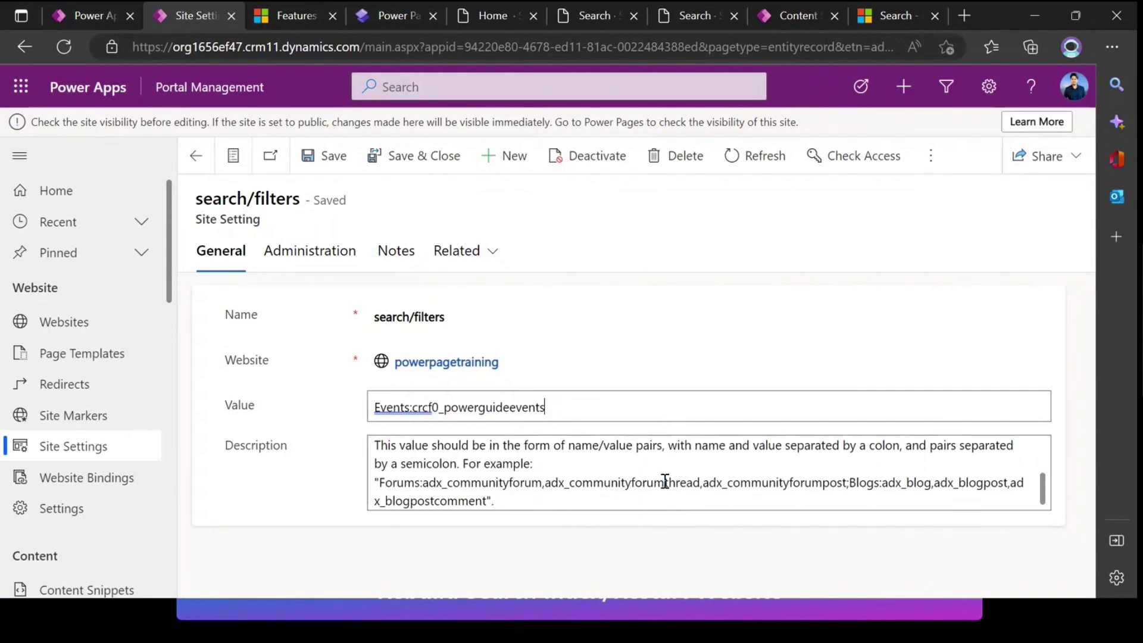
pyautogui.moveTo(541, 485); pyautogui.dragTo(617, 485)
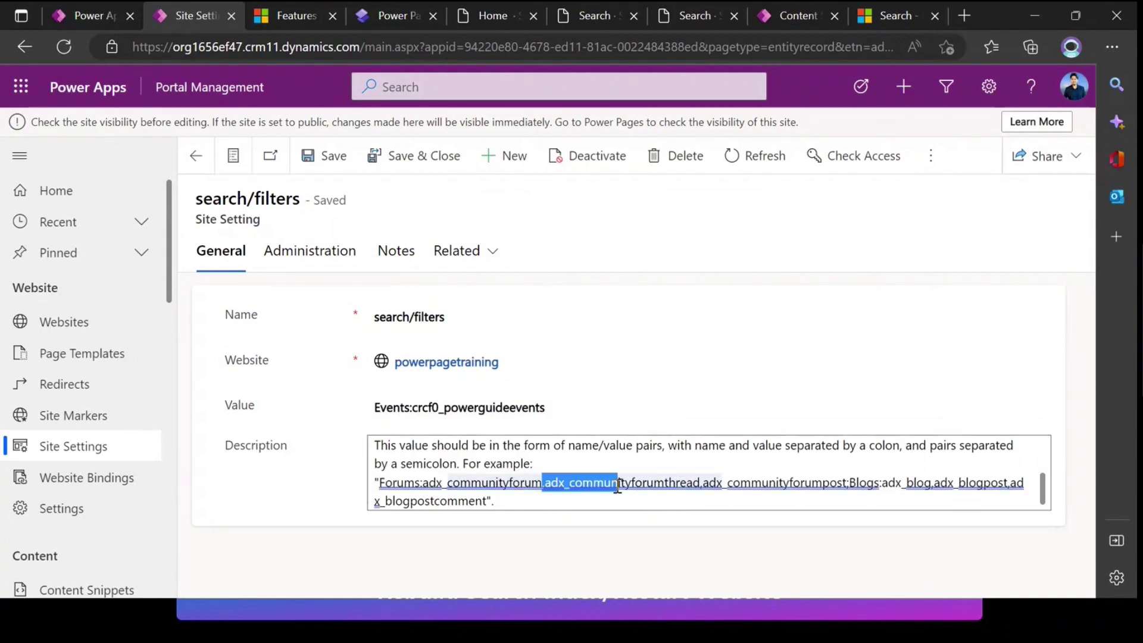
pyautogui.click(706, 485)
pyautogui.click(860, 483)
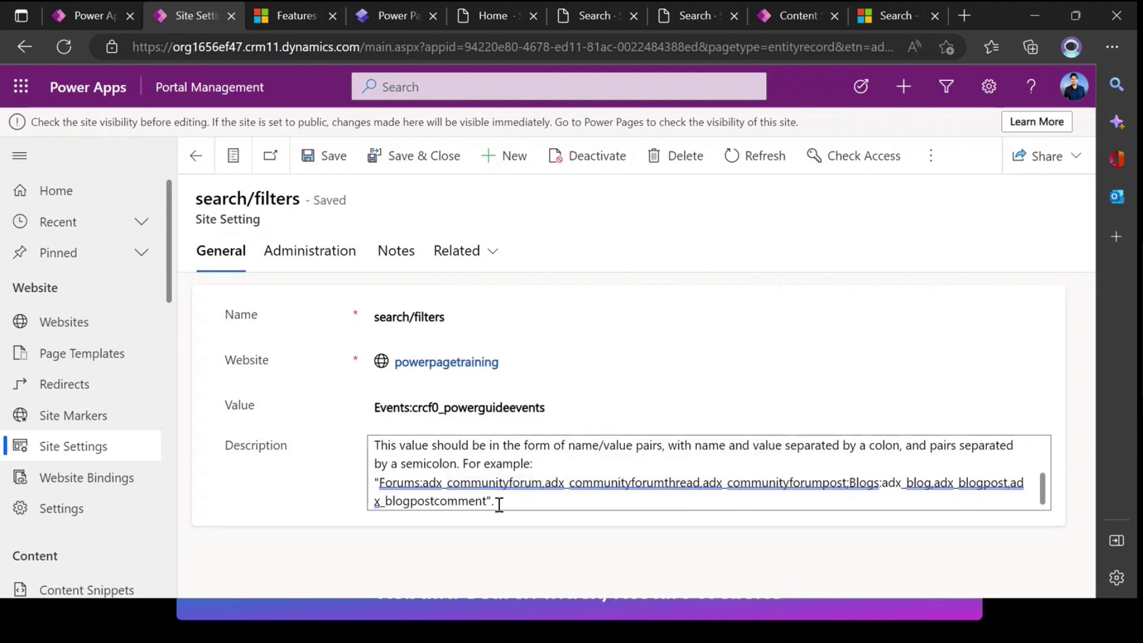
pyautogui.moveTo(379, 483); pyautogui.dragTo(420, 483)
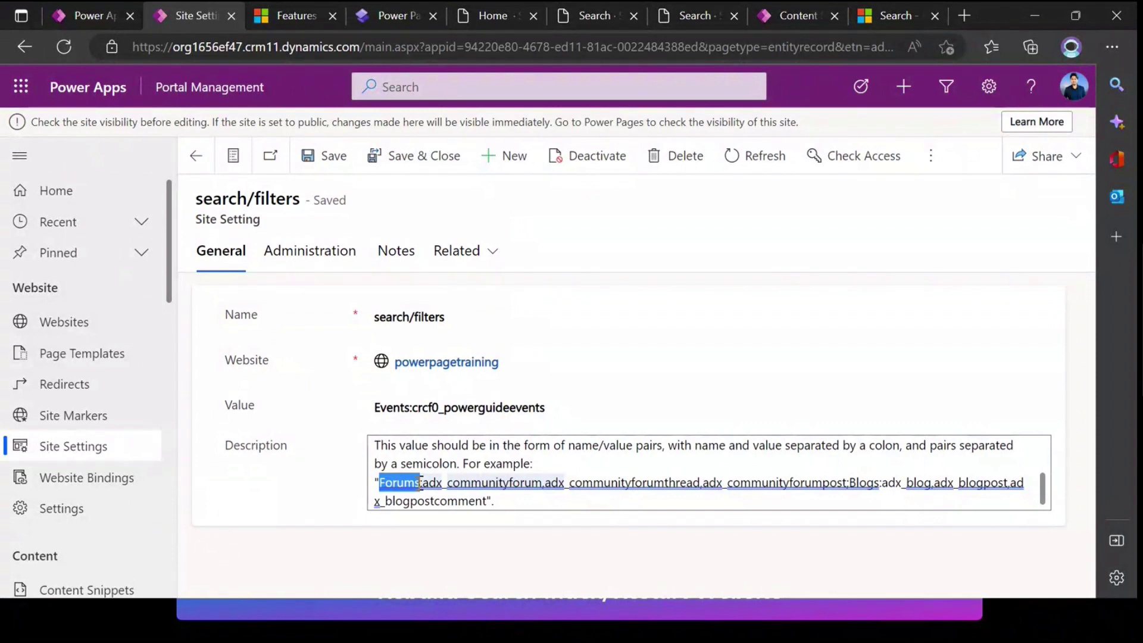
pyautogui.moveTo(380, 483); pyautogui.dragTo(418, 485)
pyautogui.click(541, 485)
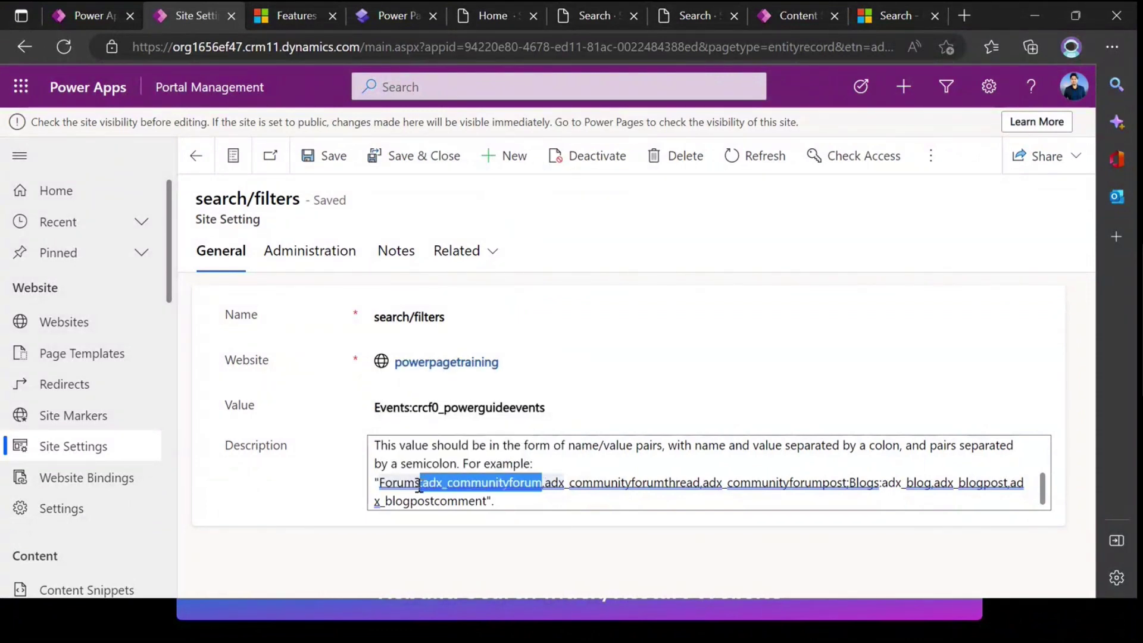
pyautogui.click(558, 412)
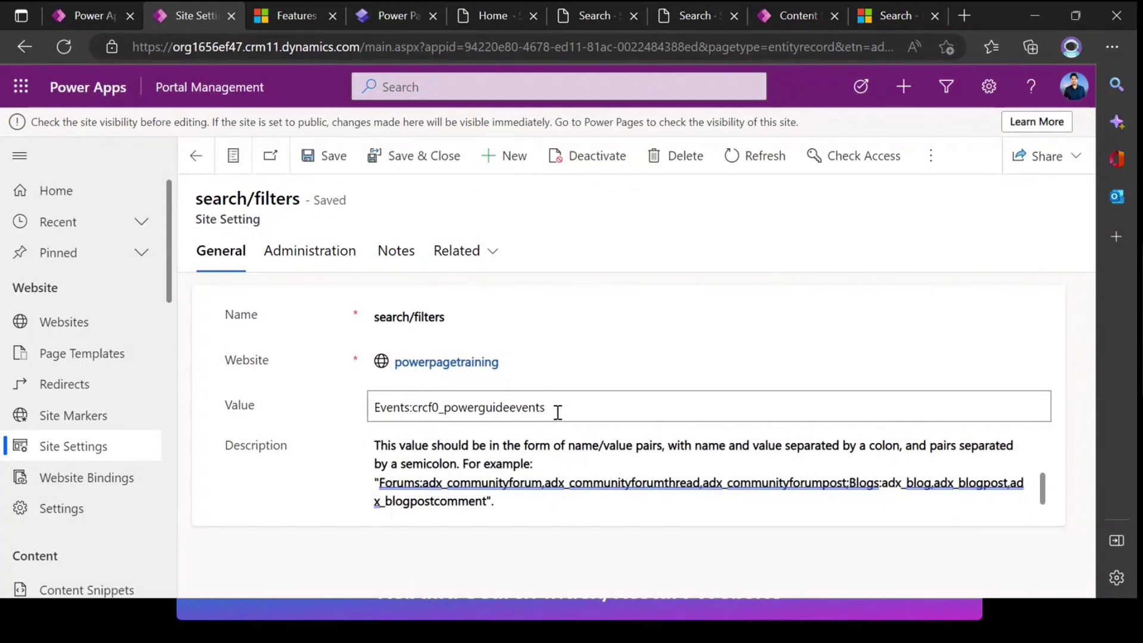
pyautogui.click(652, 496)
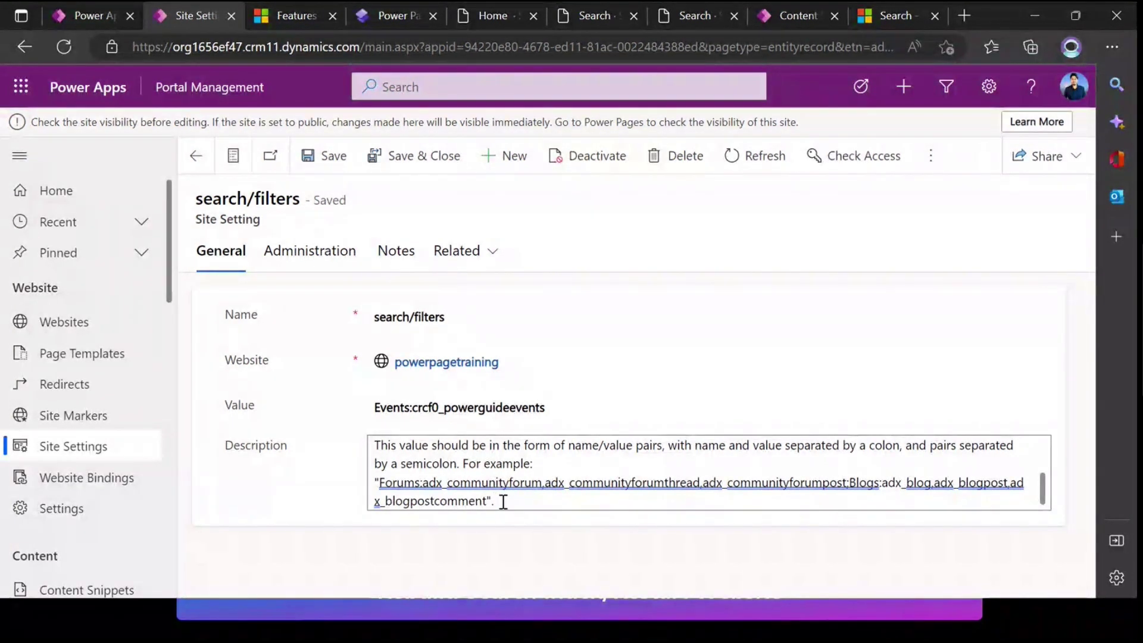
# Copy the Forums and Blogs example string from the description into the address bar of a new browser tab
pyautogui.moveTo(503, 501); pyautogui.dragTo(371, 487)
pyautogui.hotkey('ctrl', 'c')
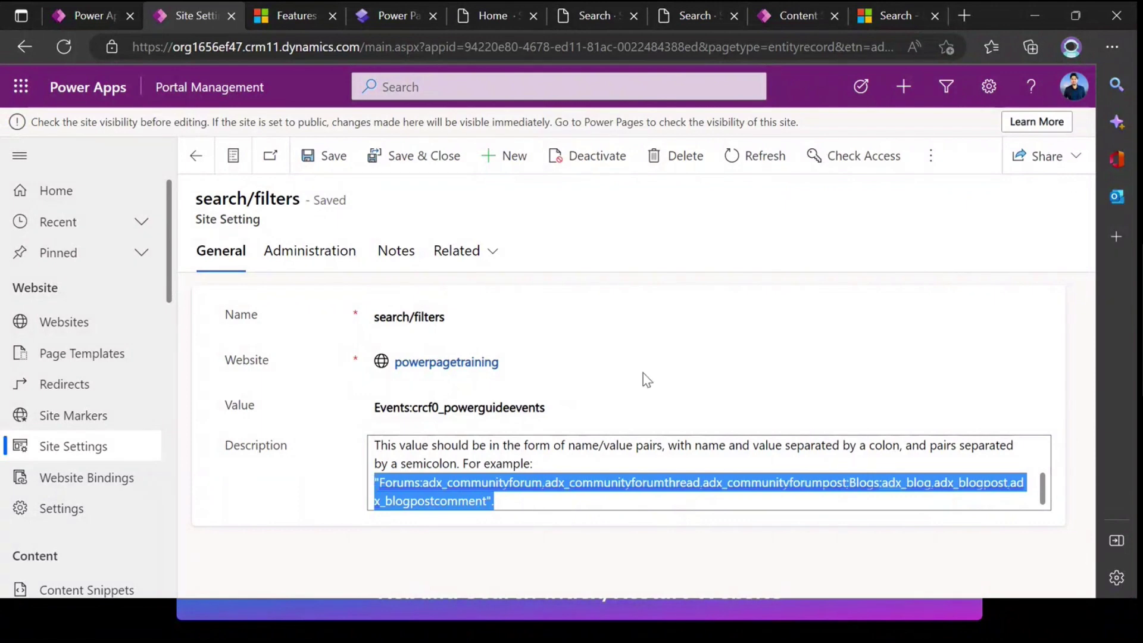
pyautogui.click(964, 16)
pyautogui.hotkey('ctrl', 'v')
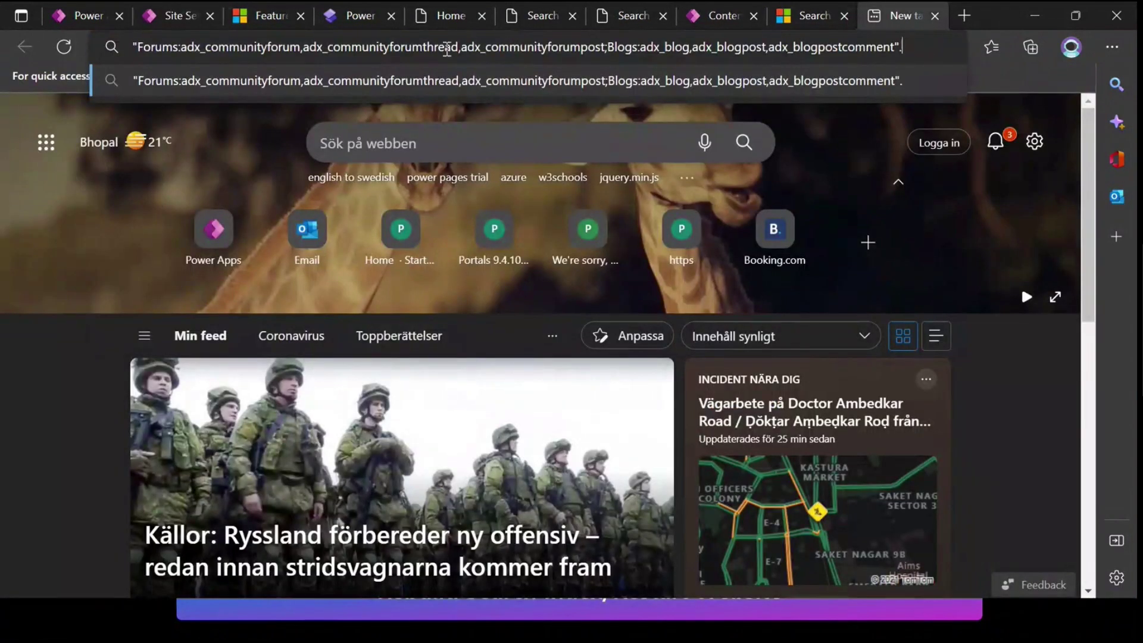
# Examine how the pasted example separates table names within a filter and divides the Forums and Blogs pairs
pyautogui.moveTo(407, 53); pyautogui.dragTo(916, 77)
pyautogui.click(675, 49)
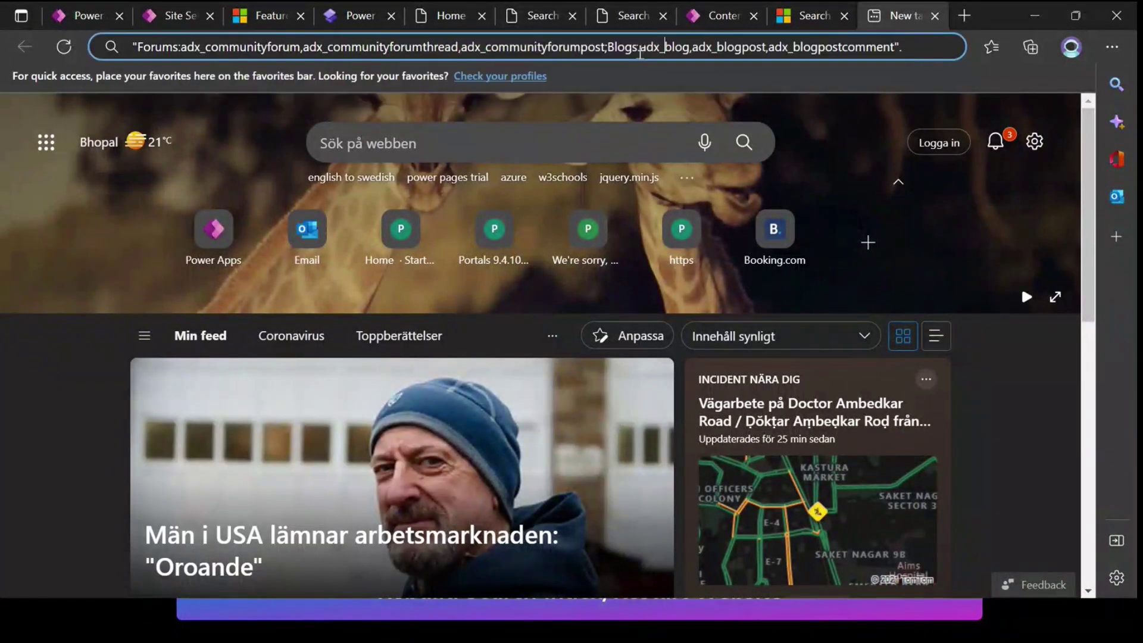
pyautogui.press('Delete')
pyautogui.write('B')
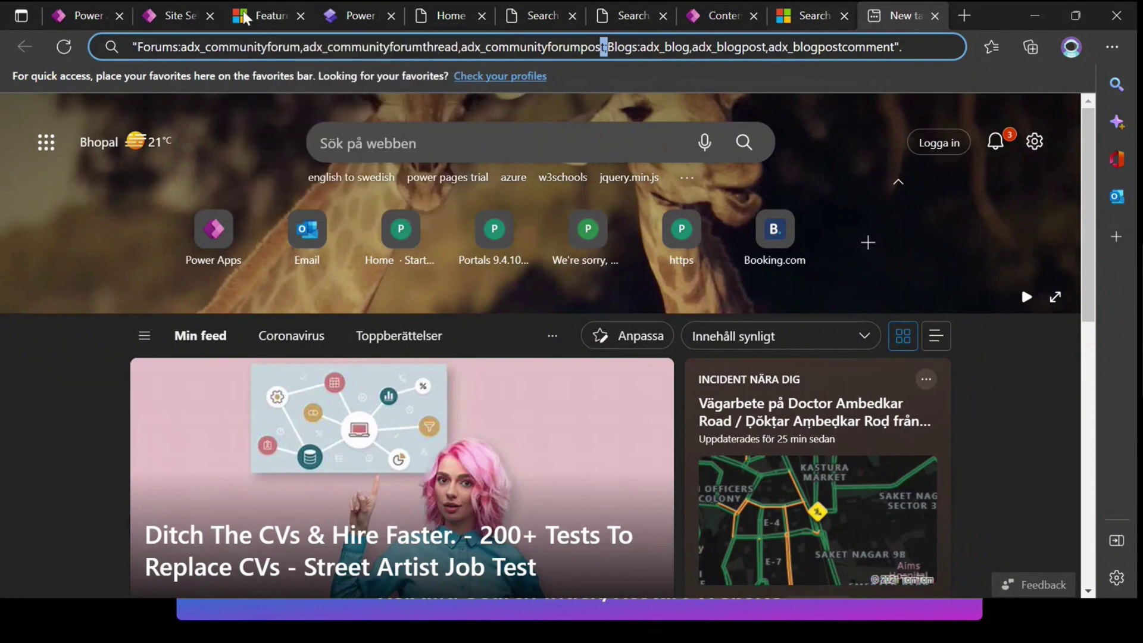
# Return to the search/filters site setting and examine the table name part of its value
pyautogui.click(271, 16)
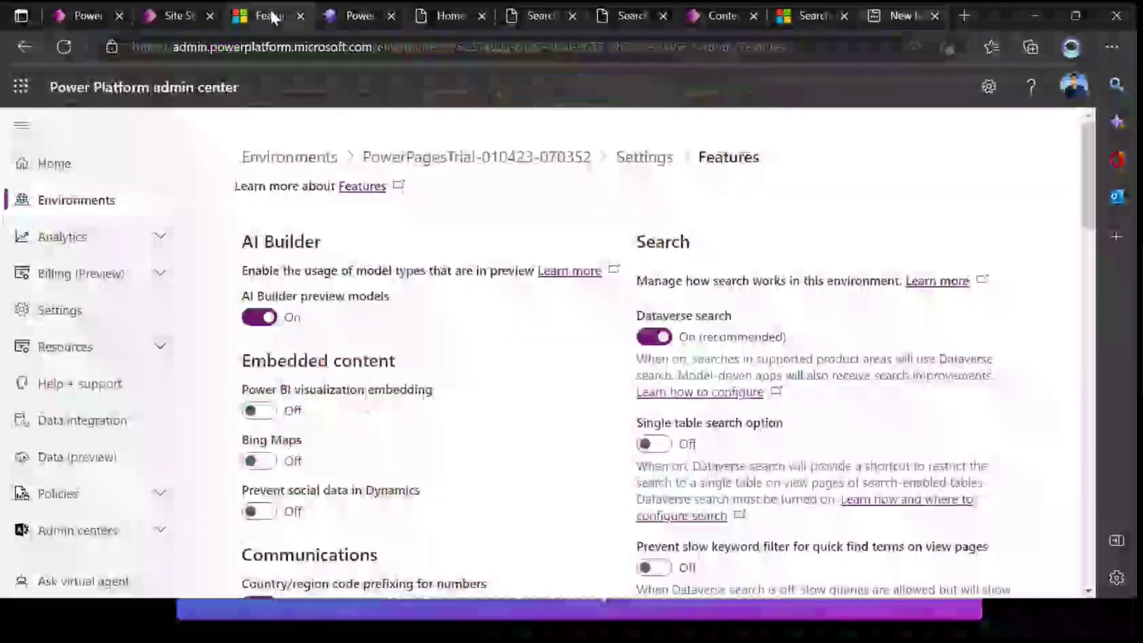
pyautogui.click(161, 13)
pyautogui.click(464, 405)
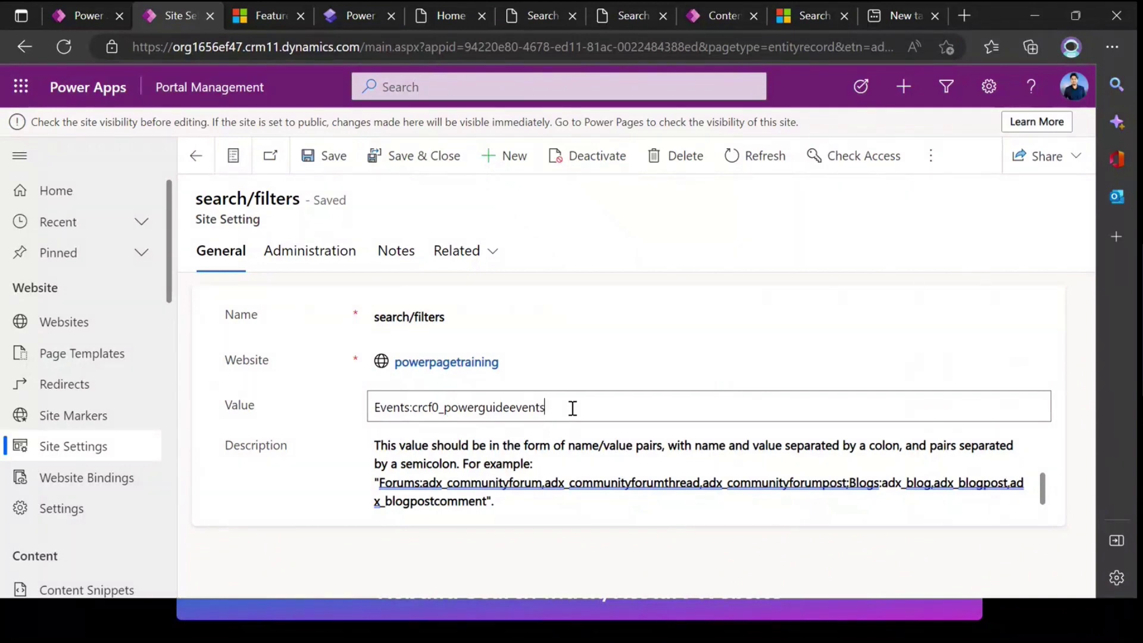
pyautogui.doubleClick(503, 410)
pyautogui.moveTo(554, 411); pyautogui.dragTo(414, 412)
# Try appending a second filter pair starting with "; Speakers:" to the search/filters value
pyautogui.click(620, 410)
pyautogui.write('S')
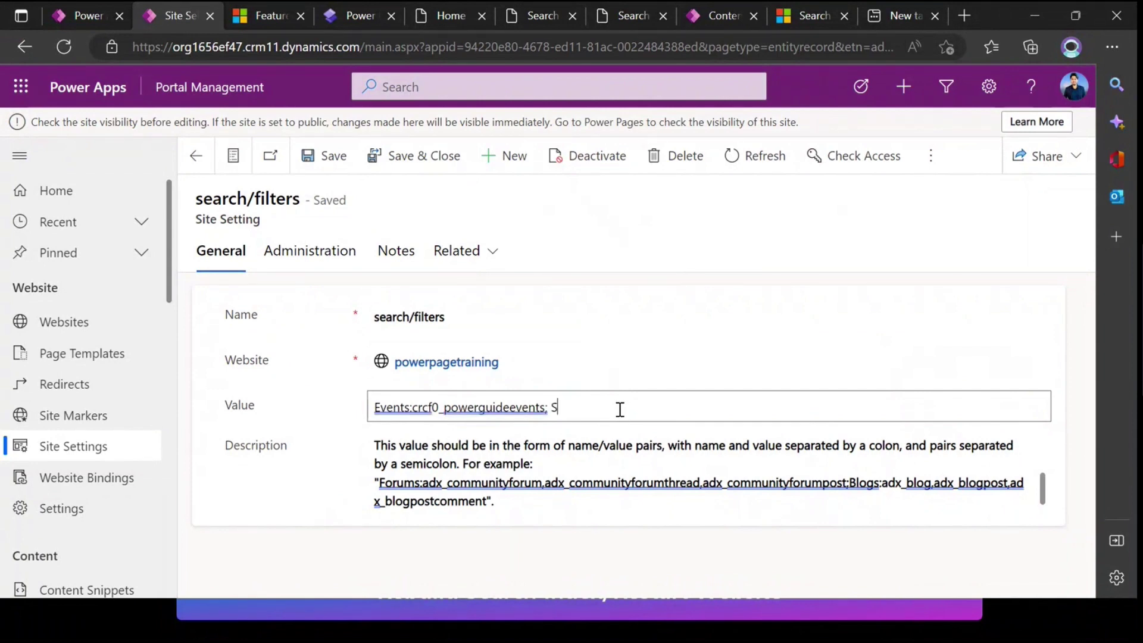
pyautogui.write('peakers:')
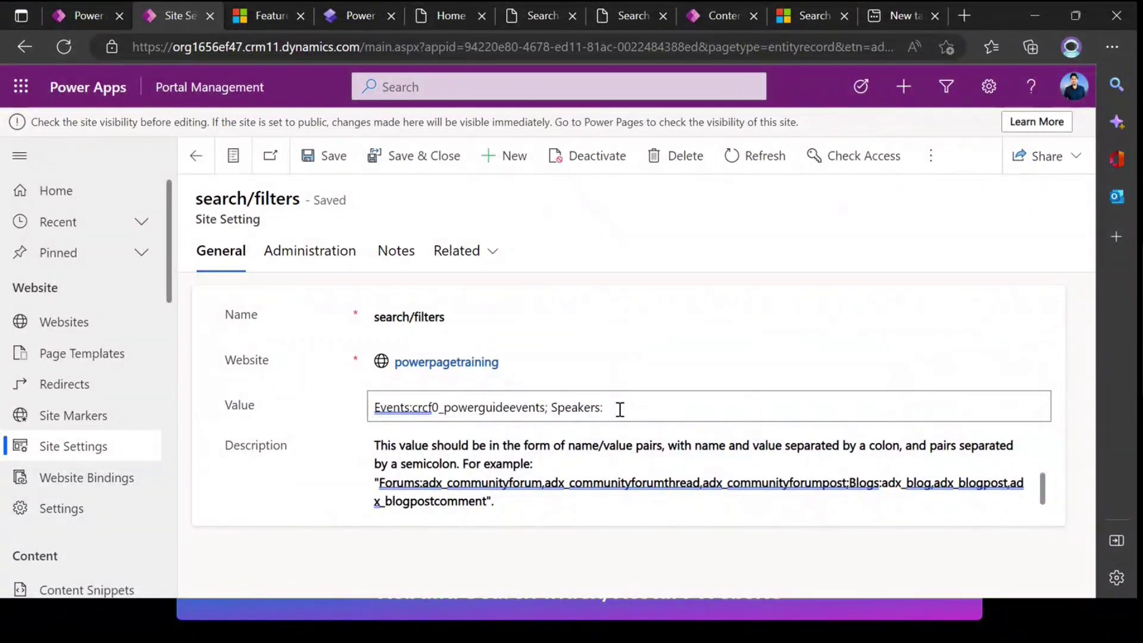
pyautogui.press('BackSpace')
pyautogui.press('BackSpace')
pyautogui.press('BackSpace')
pyautogui.press('BackSpace')
# Examine the full search/filters value and return to the list of active site settings
pyautogui.tripleClick(469, 406)
pyautogui.click(479, 407)
pyautogui.click(455, 405)
pyautogui.moveTo(577, 404); pyautogui.dragTo(378, 409)
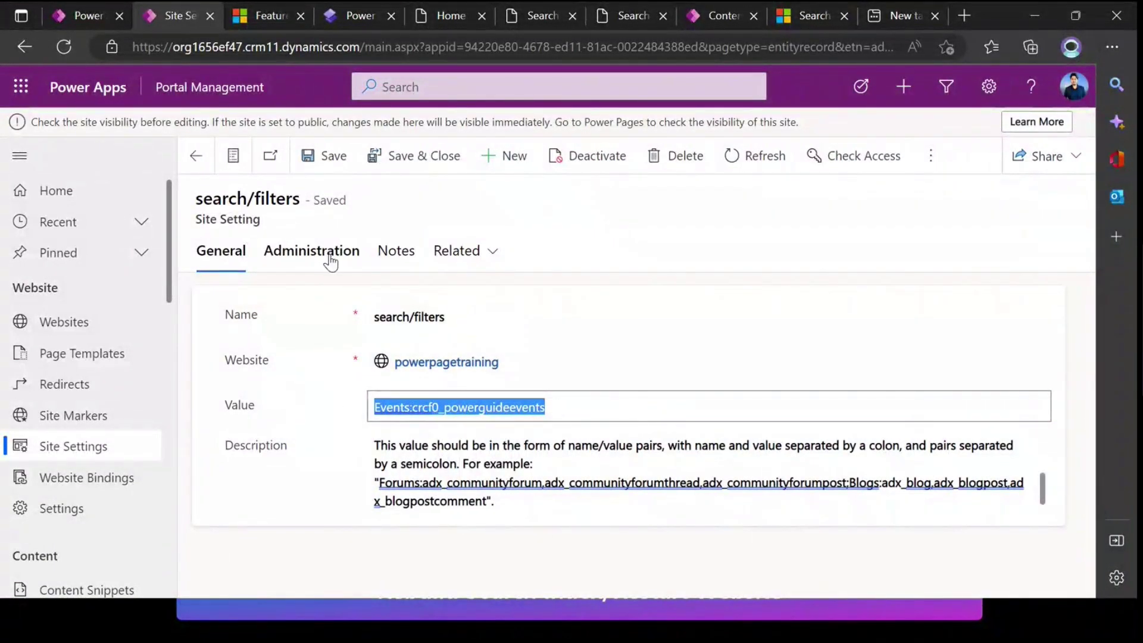
pyautogui.click(652, 412)
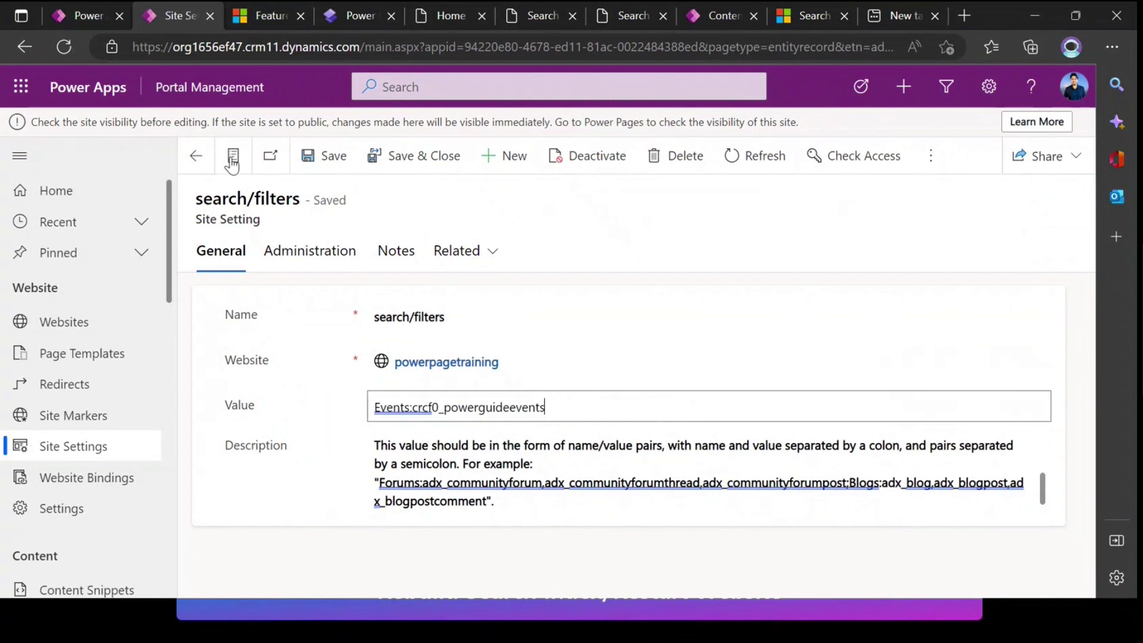
pyautogui.click(196, 156)
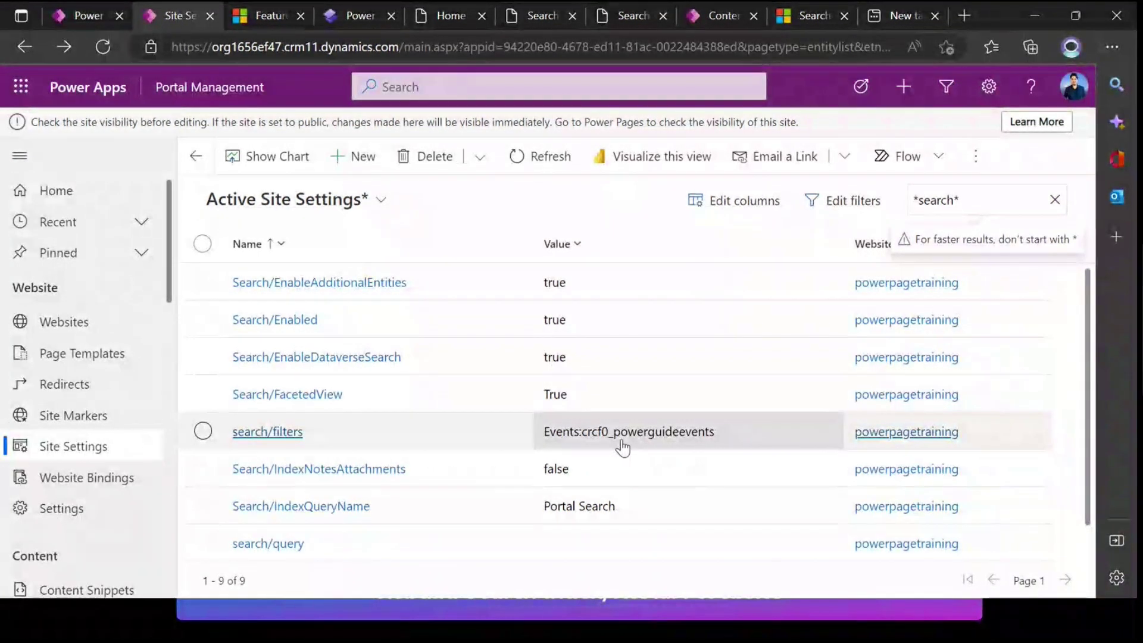
# Switch to the Power Apps maker portal and open the custom Dataverse table Power Guide Events
pyautogui.click(73, 16)
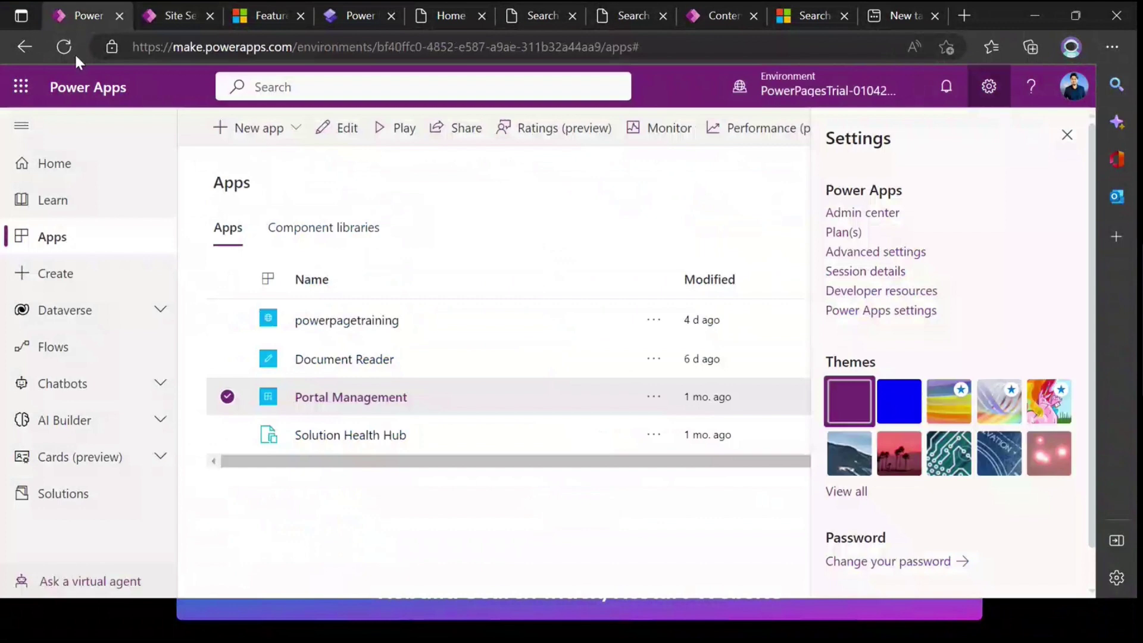
pyautogui.click(90, 312)
pyautogui.click(68, 349)
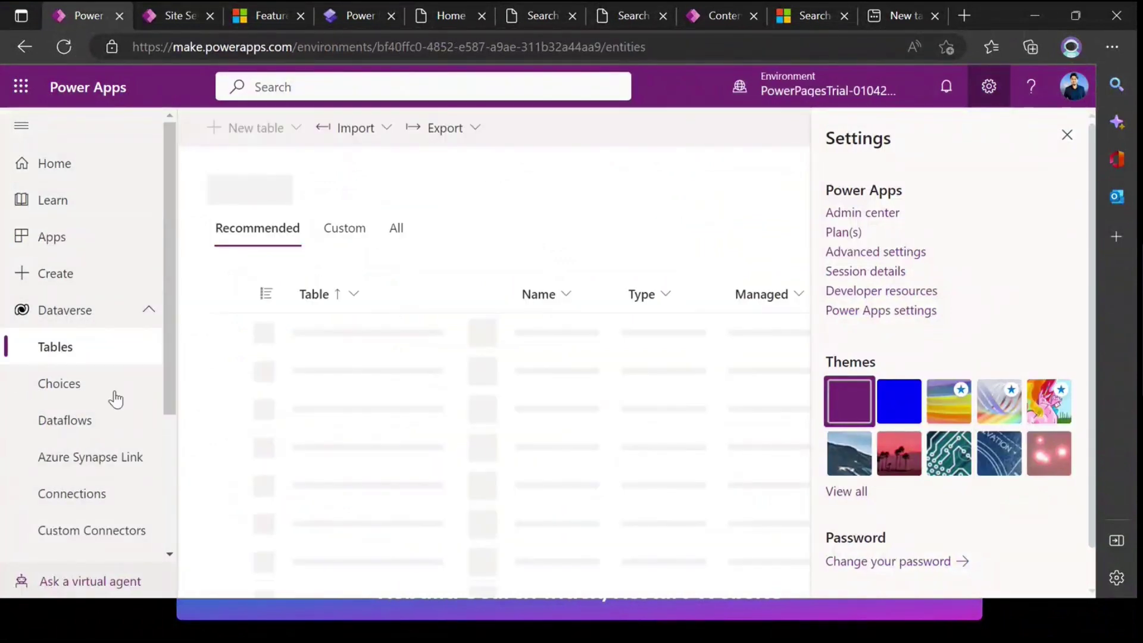
pyautogui.click(1063, 148)
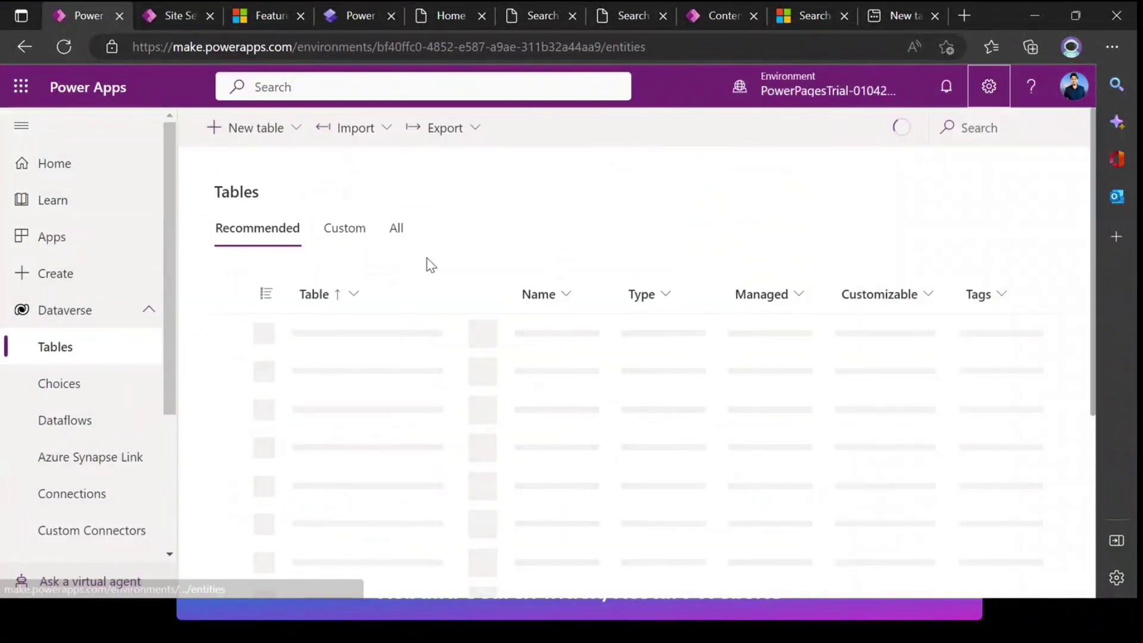
pyautogui.click(348, 235)
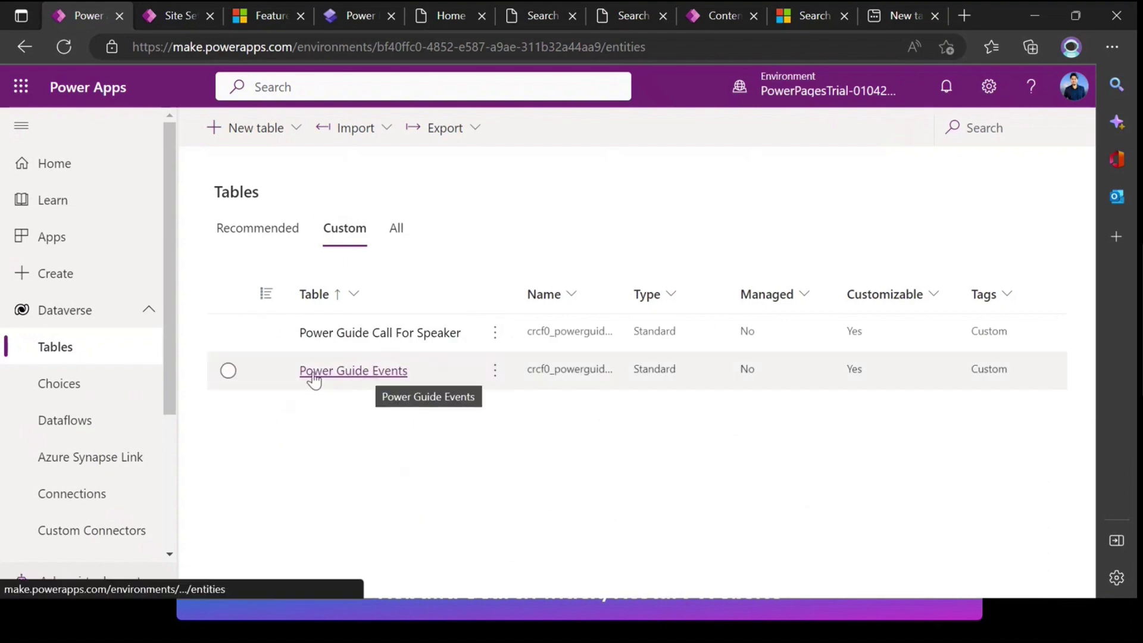
pyautogui.click(361, 375)
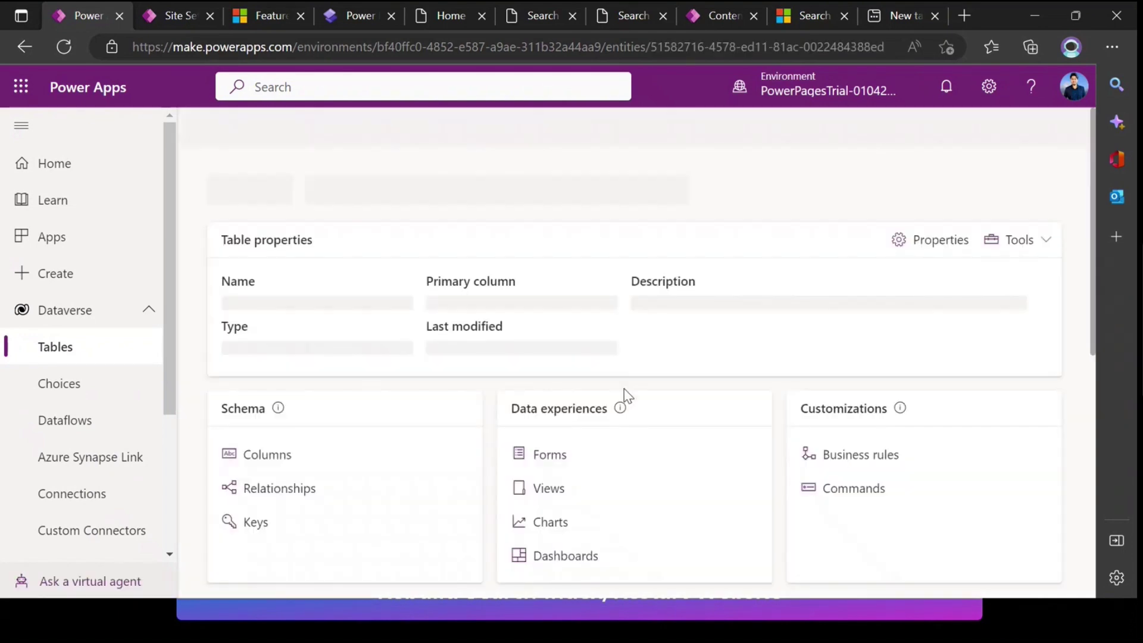
# Copy the Power Guide Events table's logical name from its advanced properties and close the properties without saving
pyautogui.click(931, 240)
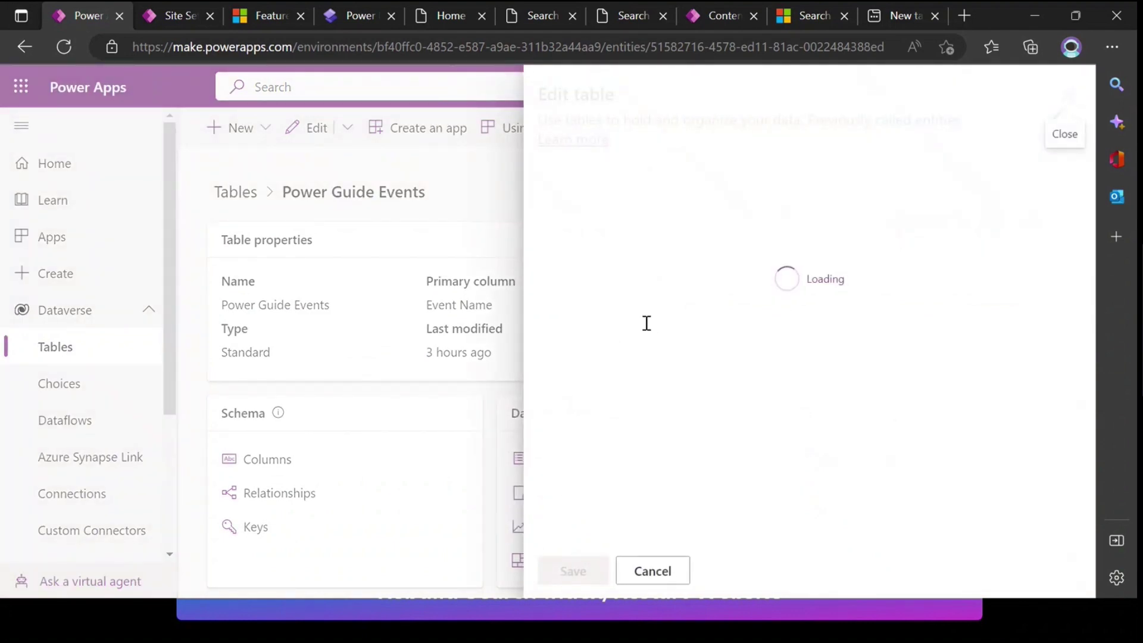
pyautogui.click(595, 478)
pyautogui.scroll(-5, 643, 351)
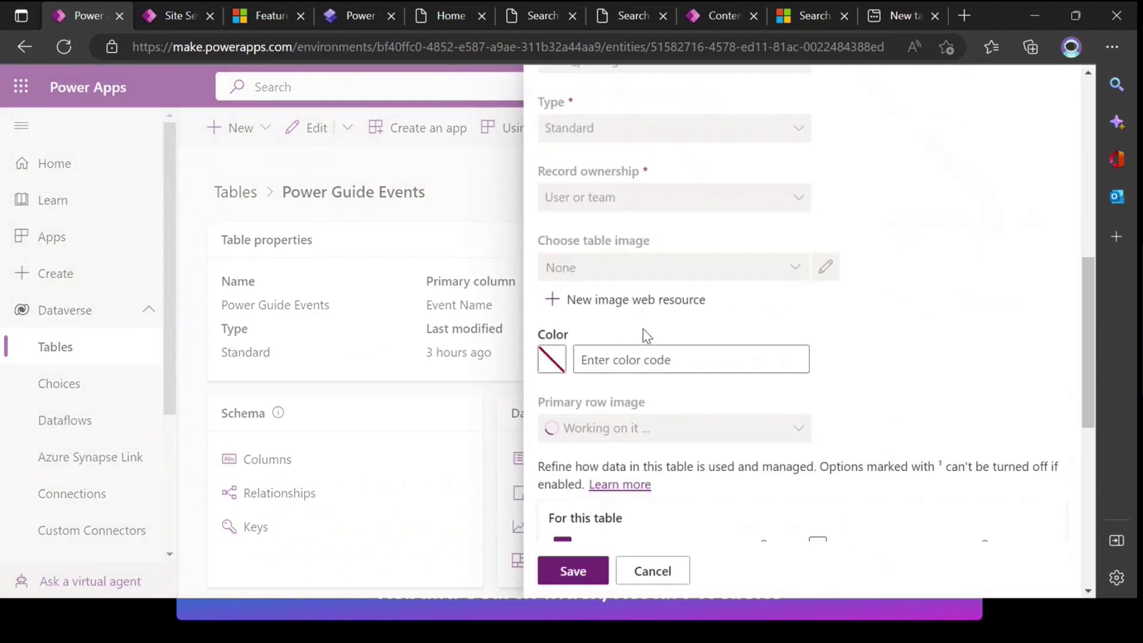
pyautogui.scroll(4, 647, 337)
pyautogui.moveTo(678, 297); pyautogui.dragTo(546, 312)
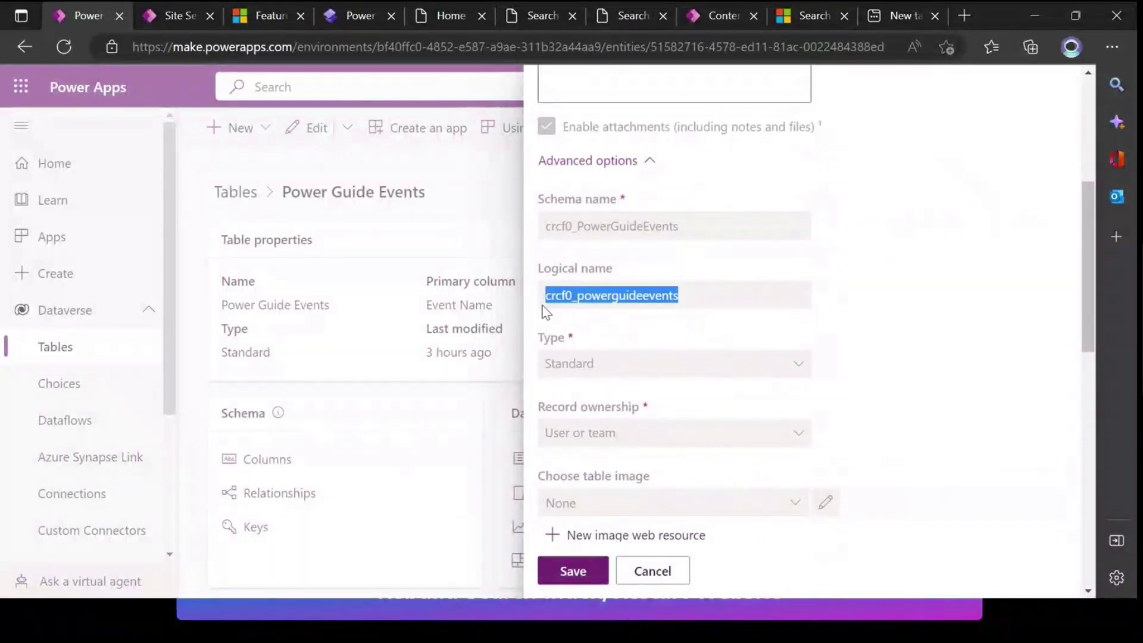
pyautogui.hotkey('ctrl', 'c')
pyautogui.click(651, 570)
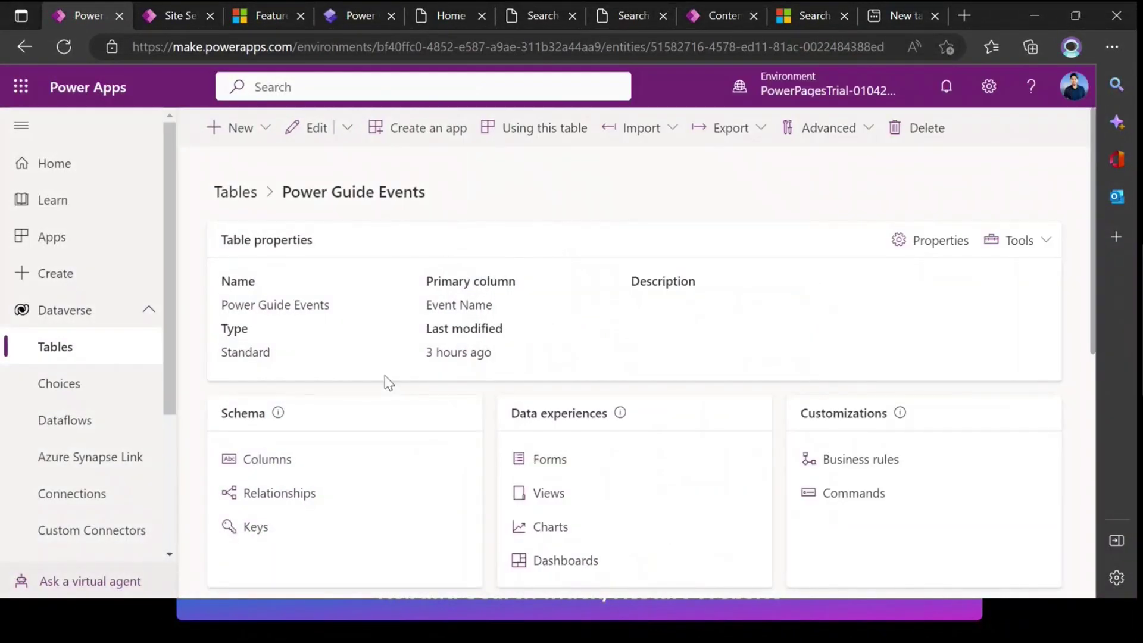
# Open the views of the Power Guide Events table and locate the Portal Search view
pyautogui.click(547, 495)
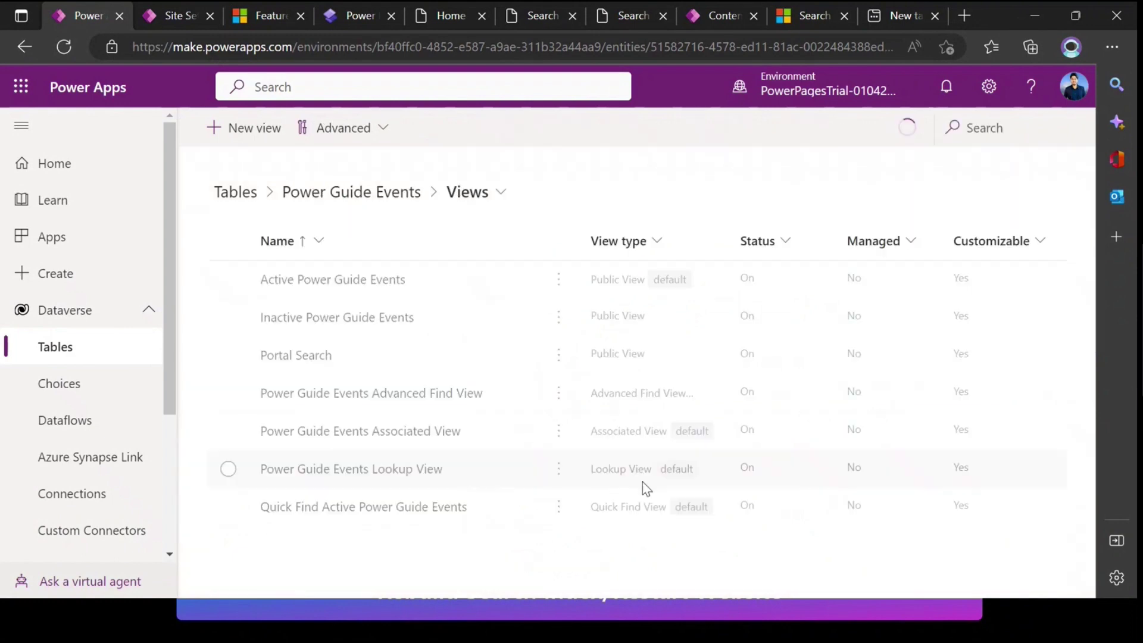
pyautogui.click(282, 362)
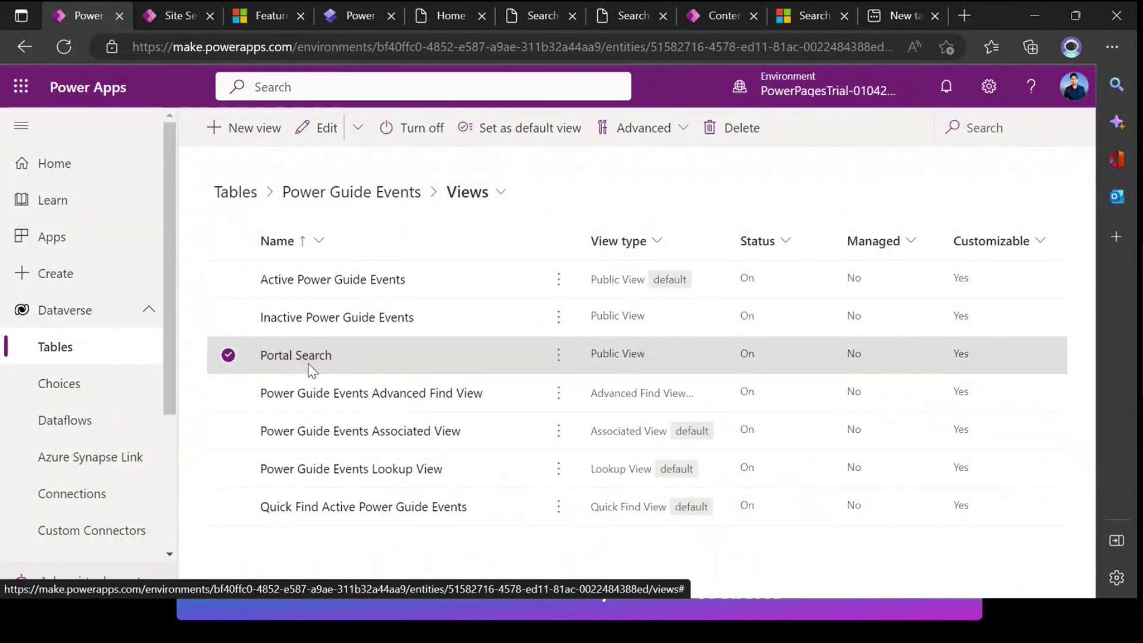
pyautogui.click(229, 359)
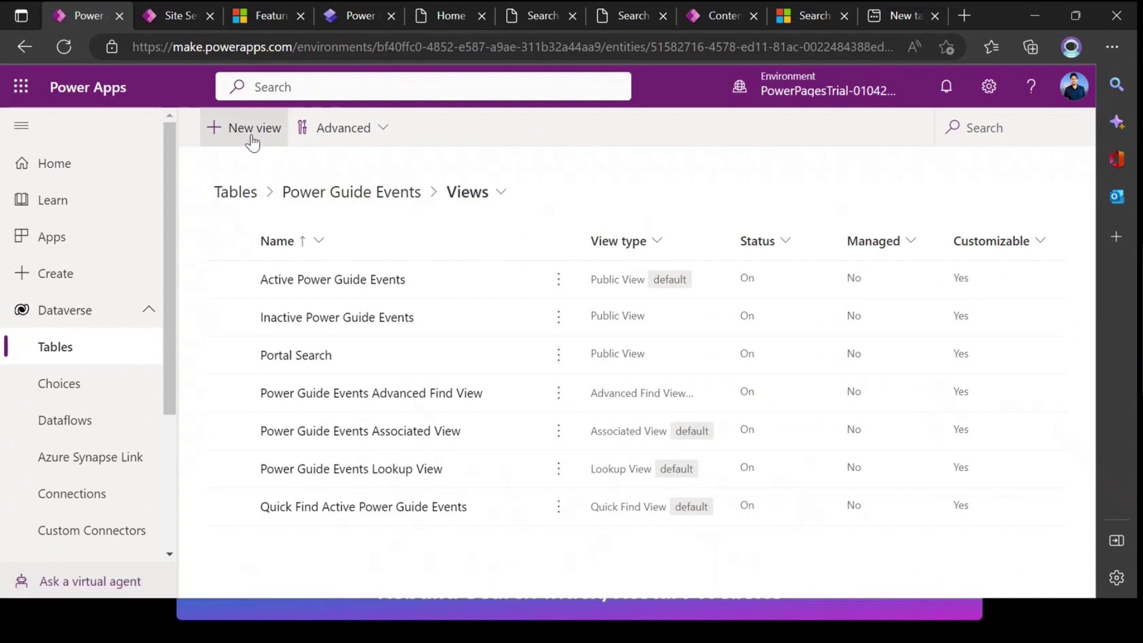
# Open the Portal Search view, examine its columns and filter conditions, and return to the list of views
pyautogui.click(301, 357)
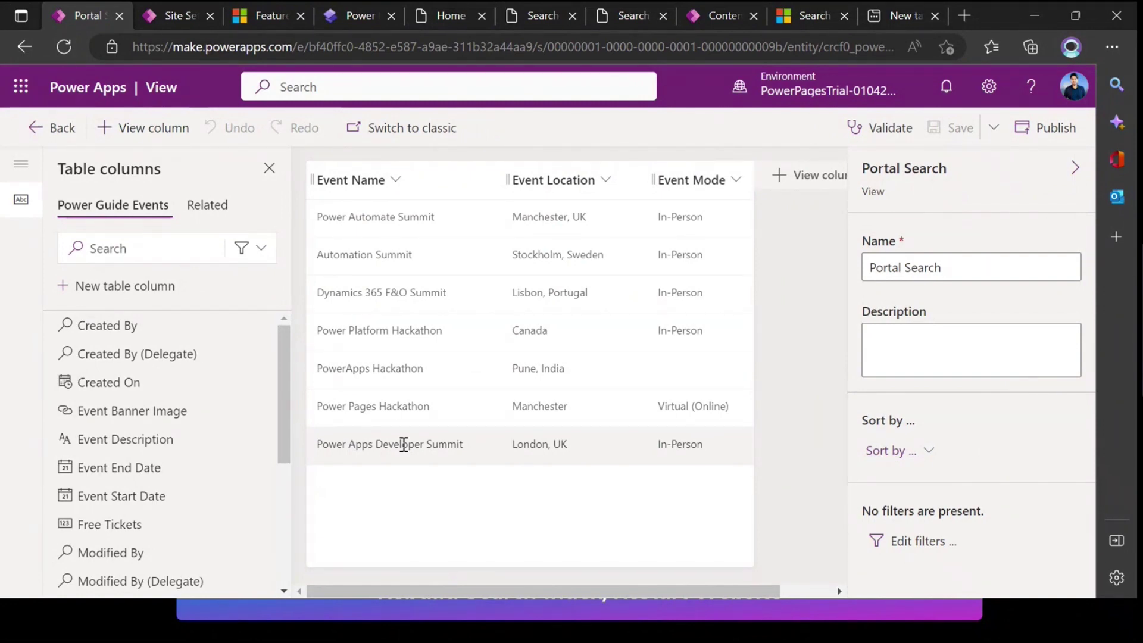
pyautogui.click(916, 543)
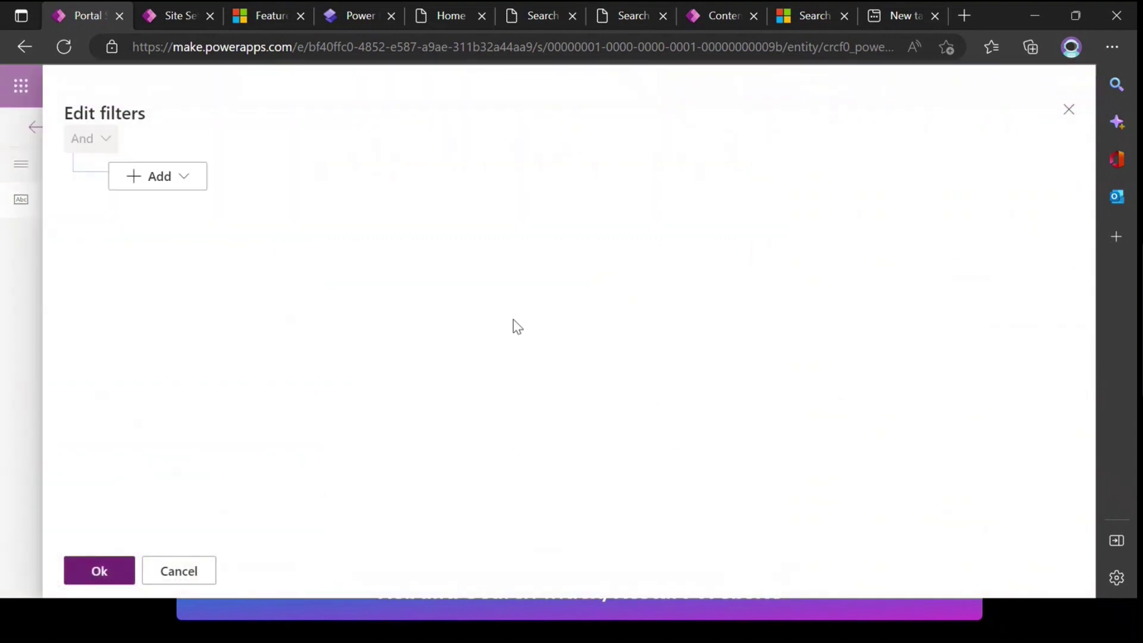
pyautogui.click(1069, 110)
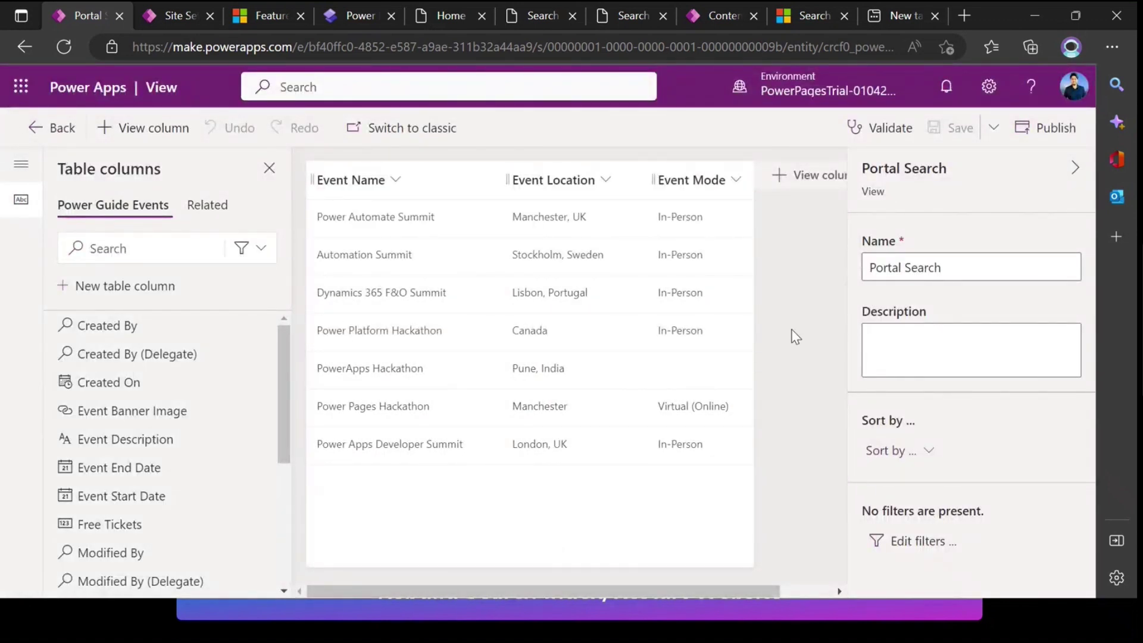
pyautogui.click(50, 127)
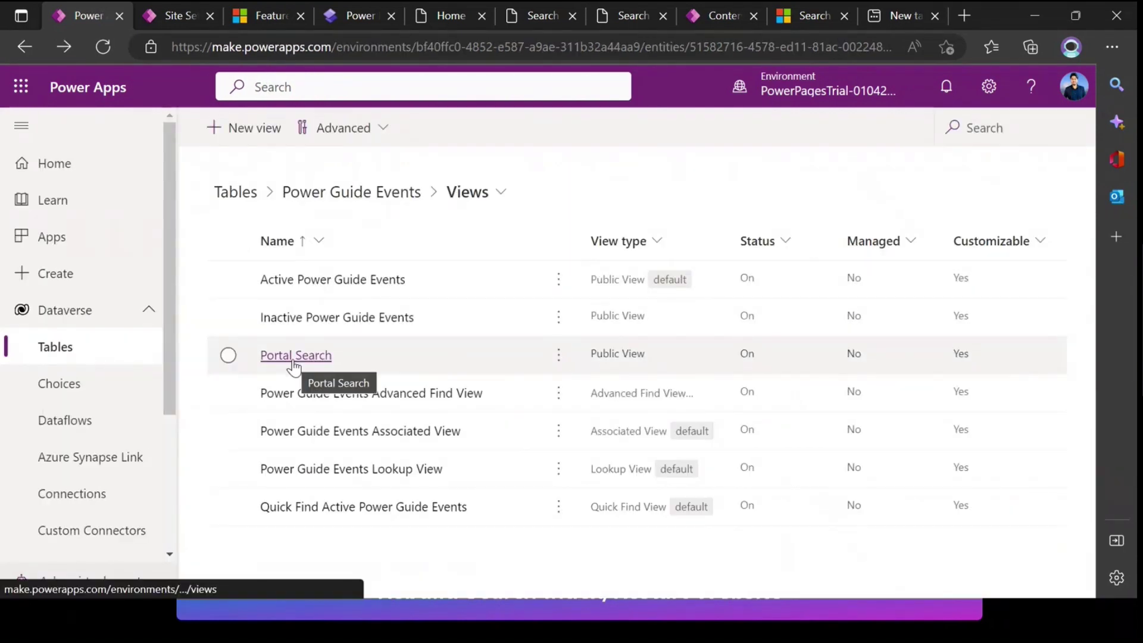
# Open the Search/IndexQueryName site setting in Portal Management and examine its value
pyautogui.click(160, 17)
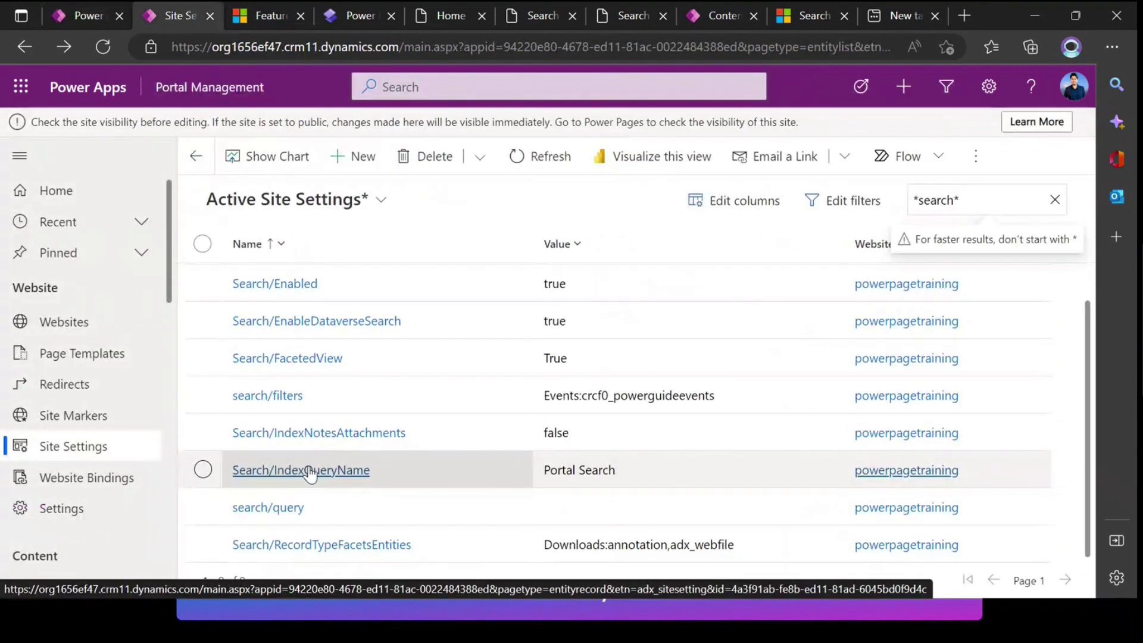
pyautogui.click(338, 470)
pyautogui.moveTo(444, 406); pyautogui.dragTo(360, 404)
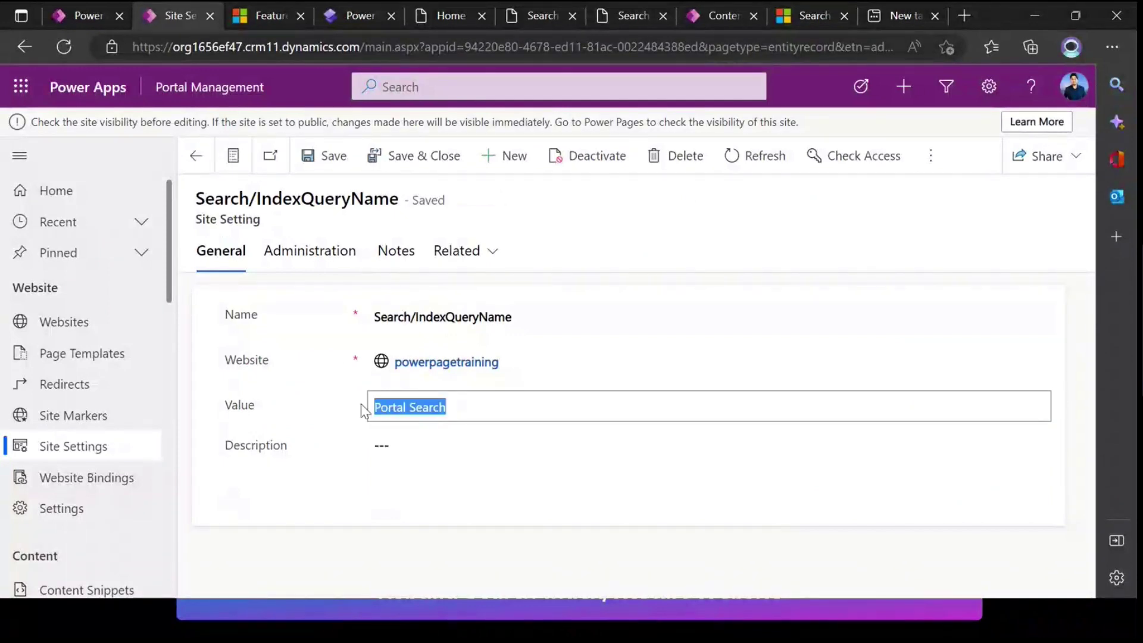
# Compare the Search/IndexQueryName value with the name of the Portal Search view on the Power Guide Events table
pyautogui.click(76, 15)
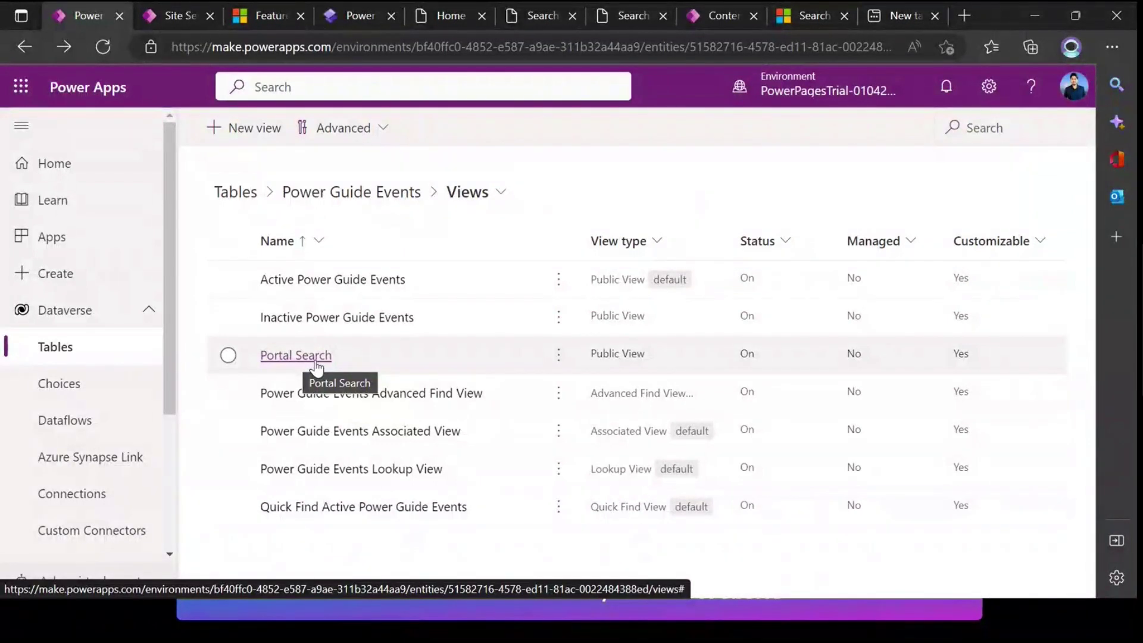
pyautogui.click(182, 16)
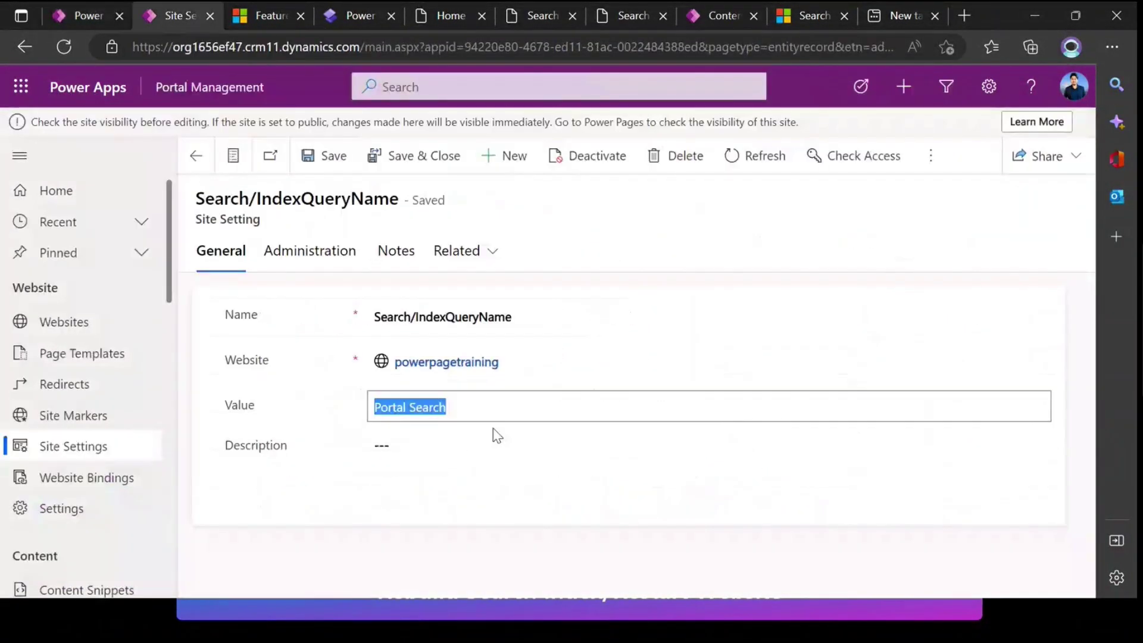
pyautogui.click(350, 401)
pyautogui.click(415, 407)
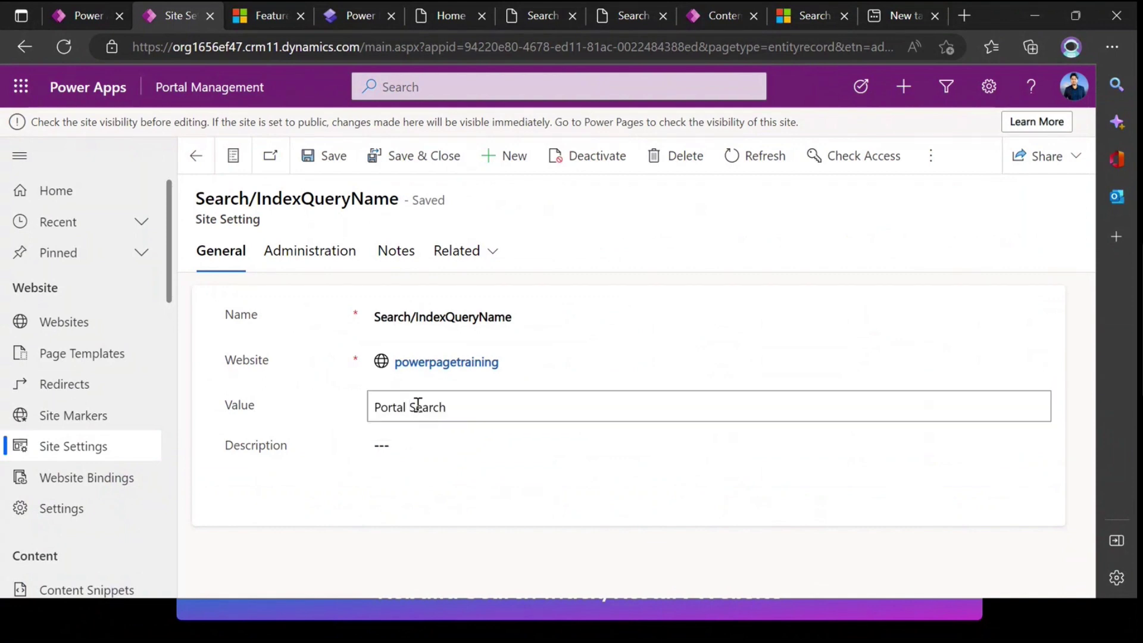
pyautogui.click(471, 407)
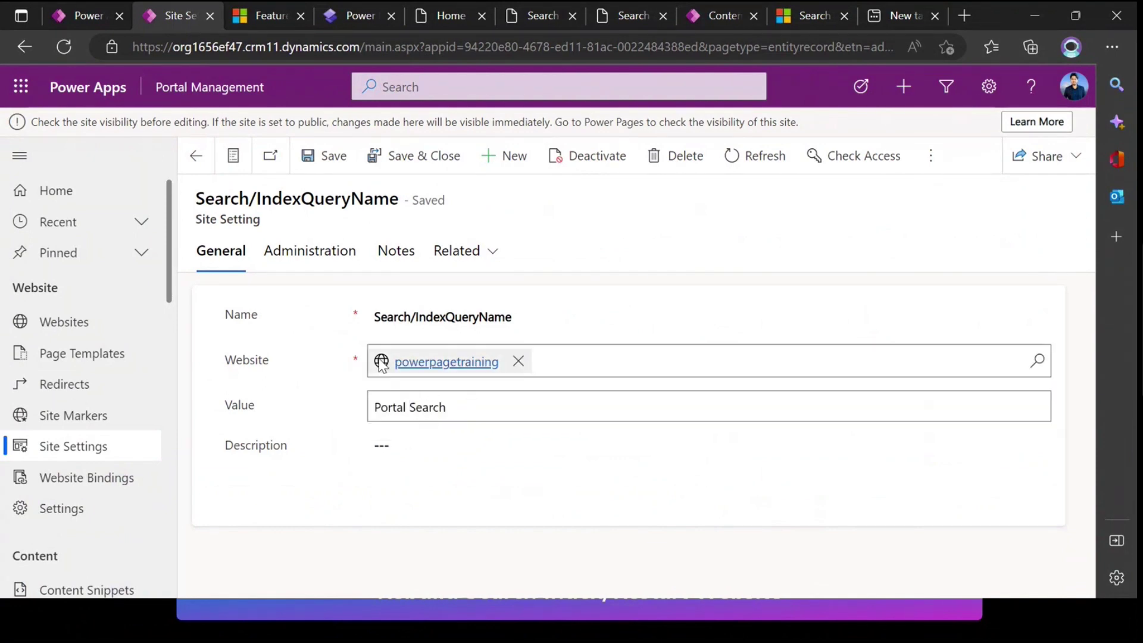
pyautogui.moveTo(459, 414); pyautogui.dragTo(365, 408)
pyautogui.click(327, 413)
pyautogui.click(426, 399)
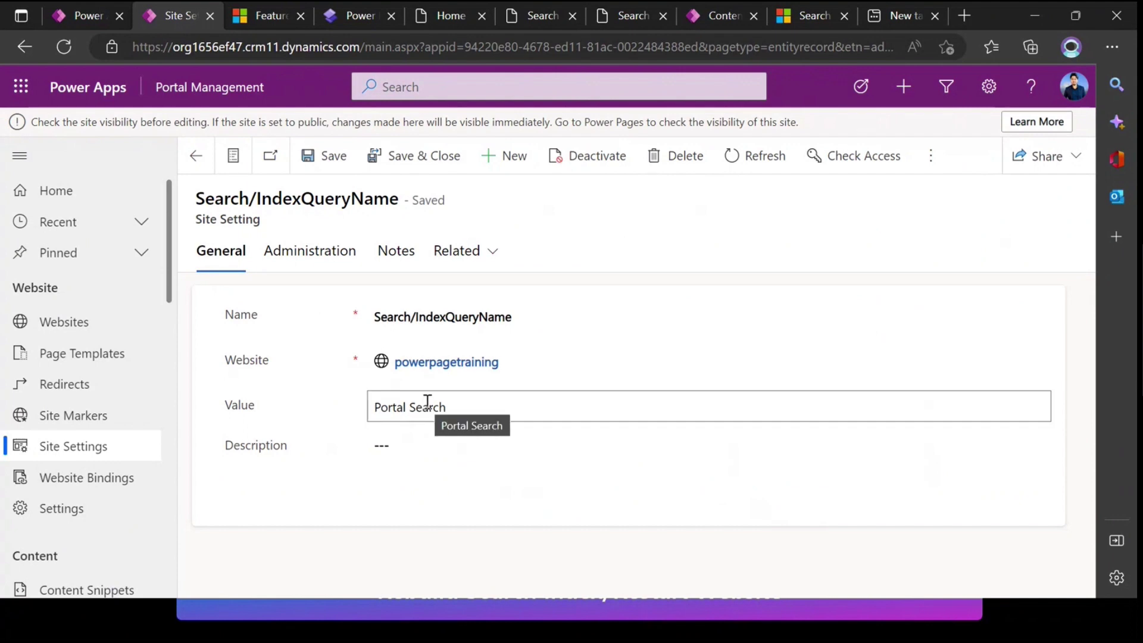
pyautogui.click(467, 409)
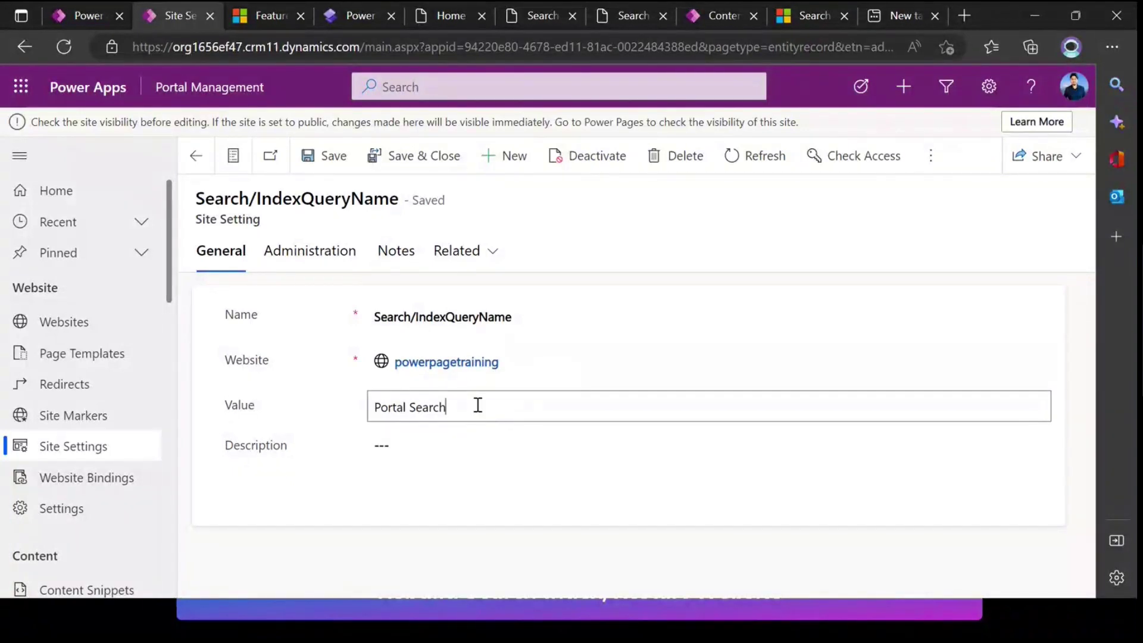
pyautogui.moveTo(477, 405); pyautogui.dragTo(369, 416)
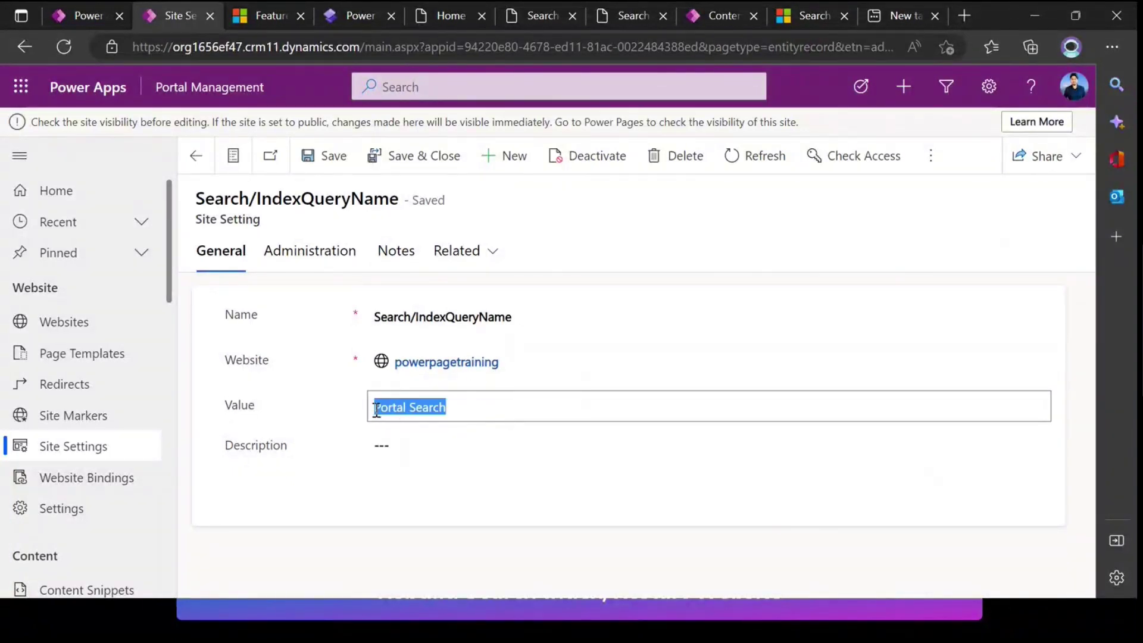
# Check which table the Portal Search view belongs to, and switch to the site's table permissions in Power Pages
pyautogui.click(84, 16)
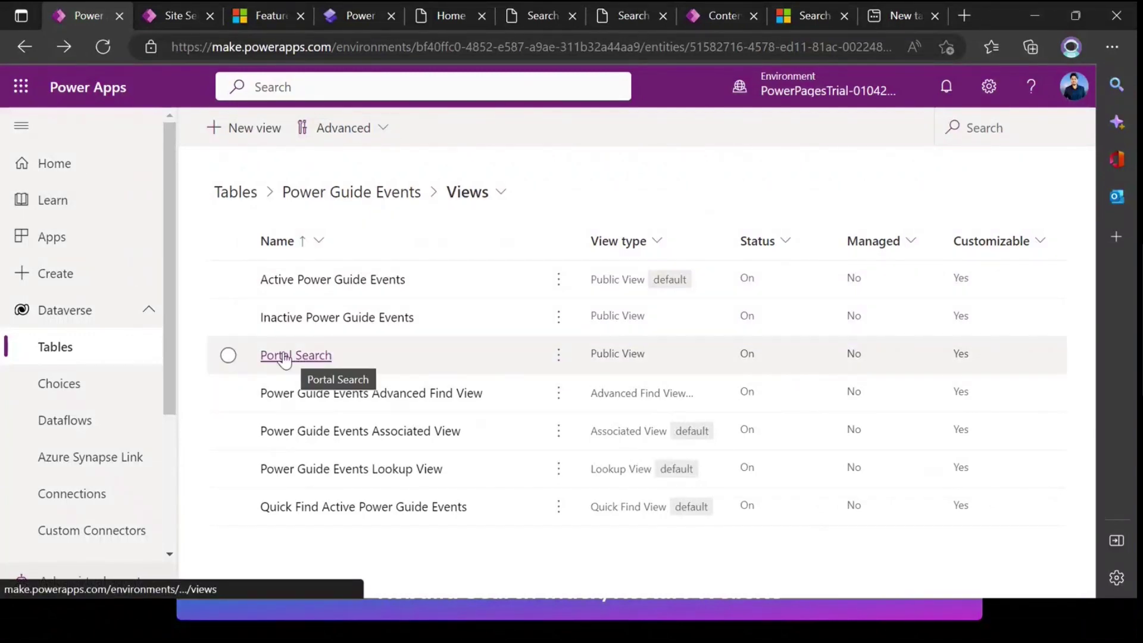
pyautogui.moveTo(298, 199); pyautogui.dragTo(409, 212)
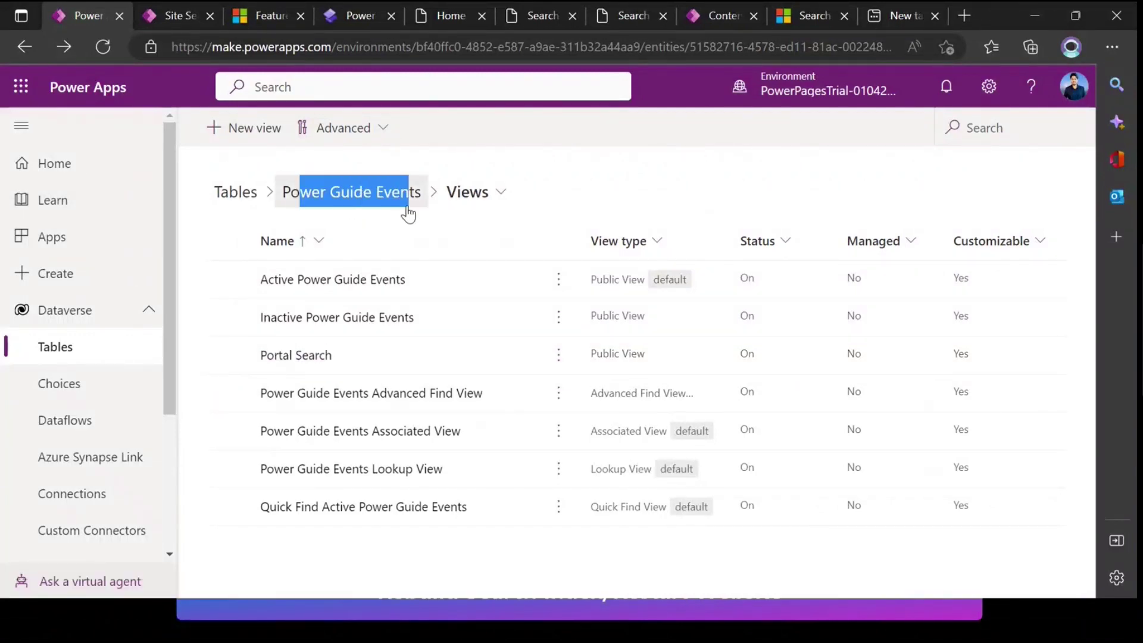
pyautogui.click(355, 14)
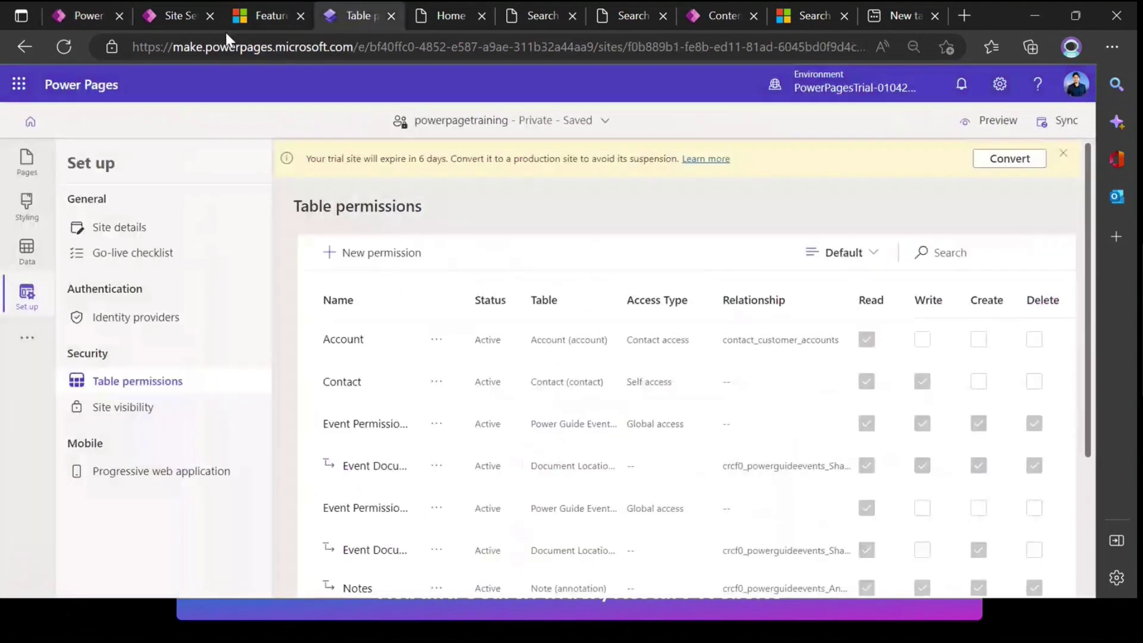
# Review the site's table permissions list and widen its Name column so the full permission names can be read
pyautogui.scroll(-3, 429, 301)
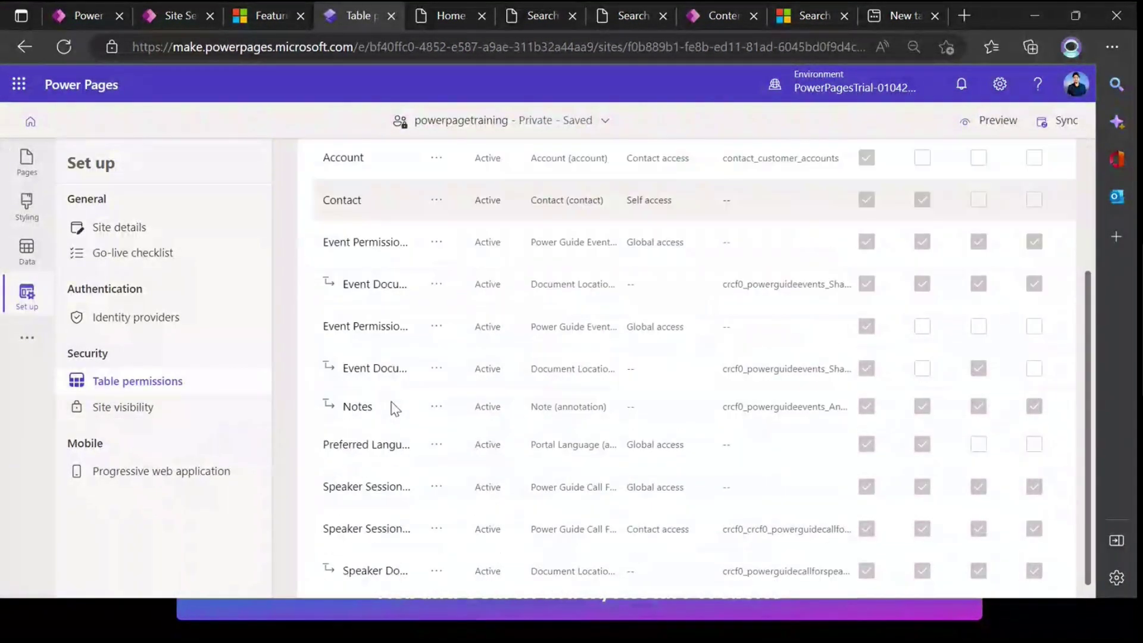
pyautogui.scroll(3, 429, 301)
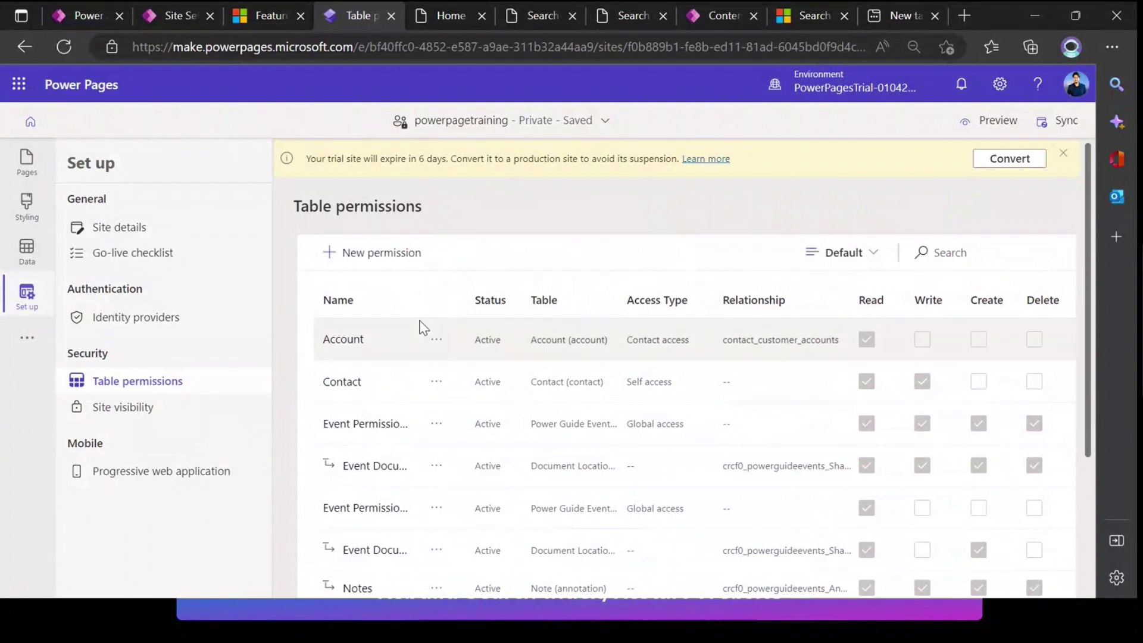
pyautogui.moveTo(406, 299); pyautogui.dragTo(544, 301)
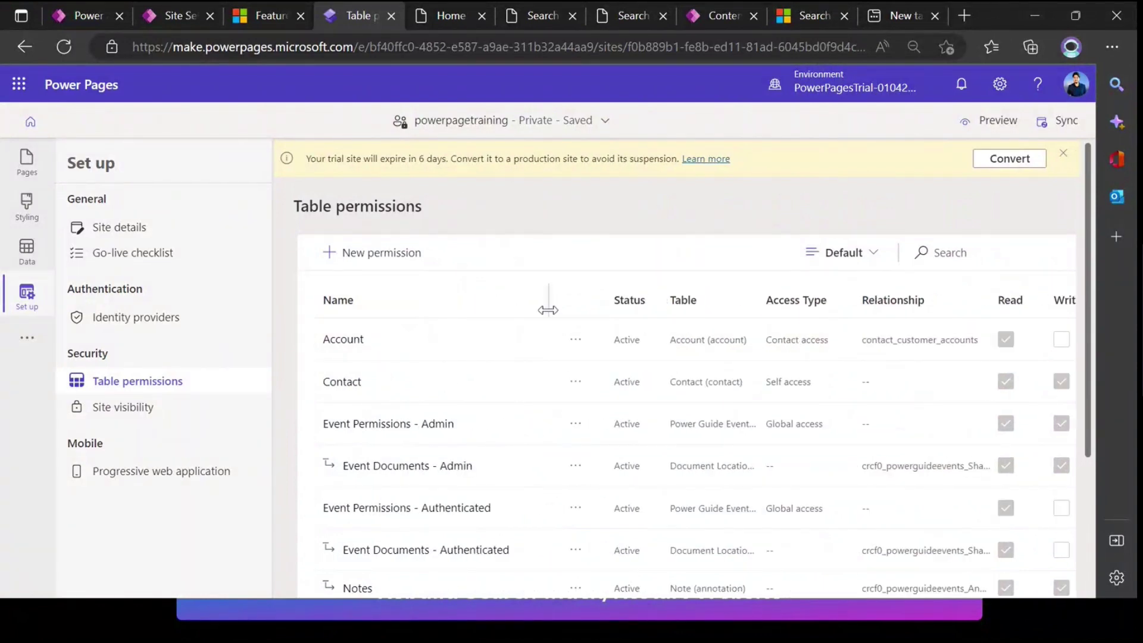
pyautogui.scroll(-2, 438, 393)
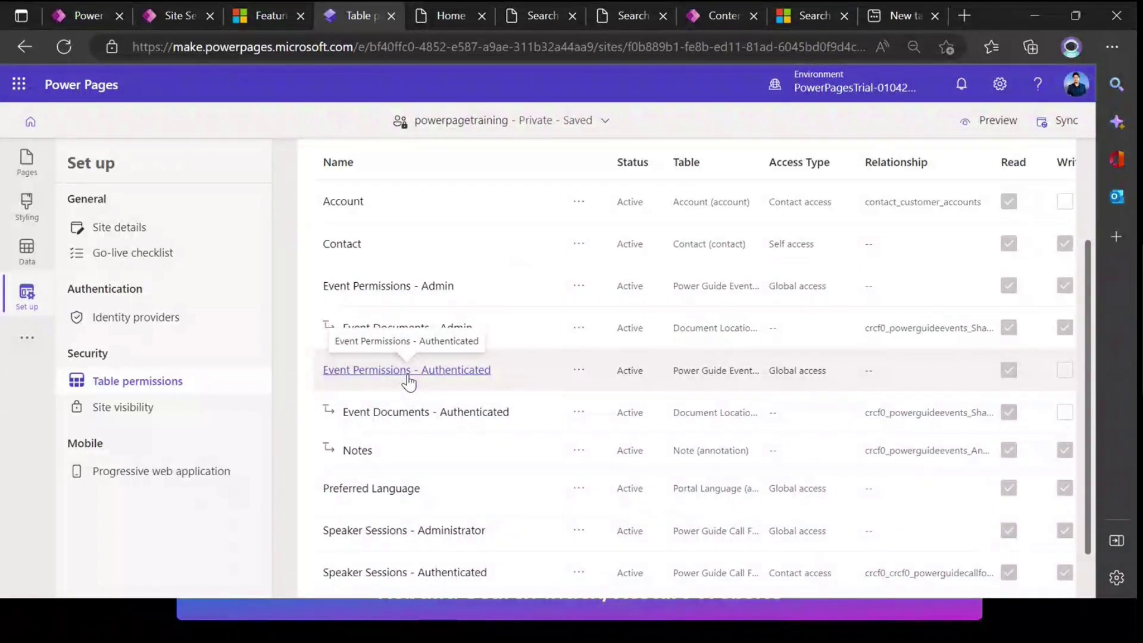
# Examine the table, access type and privileges of Event Permissions - Admin and Event Permissions - Authenticated, closing each without saving
pyautogui.click(383, 287)
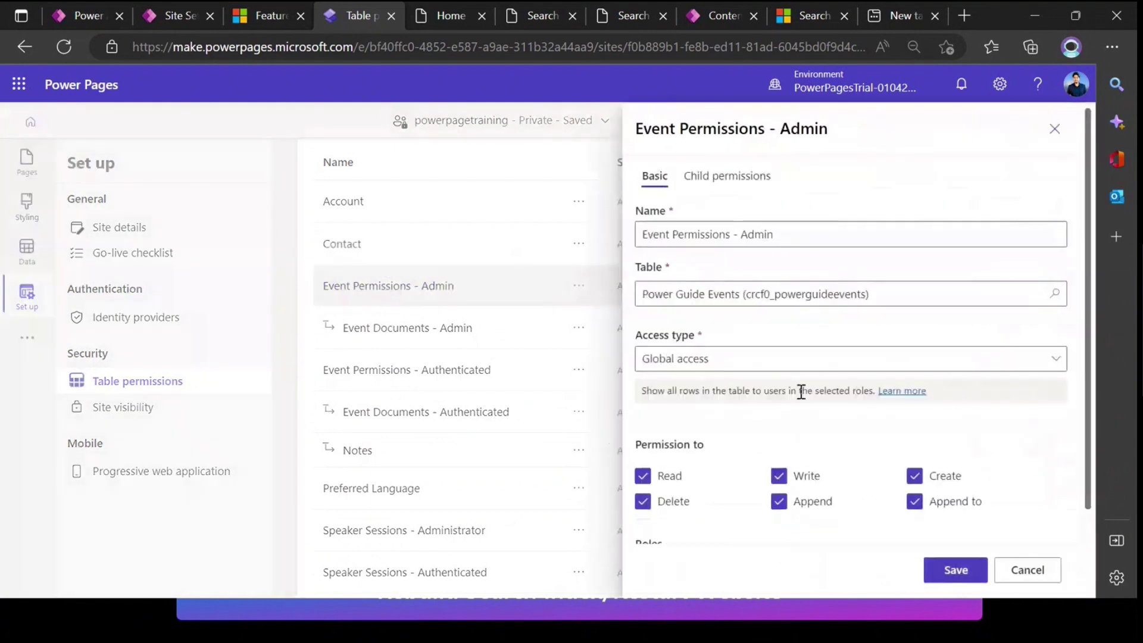
pyautogui.scroll(-1, 798, 411)
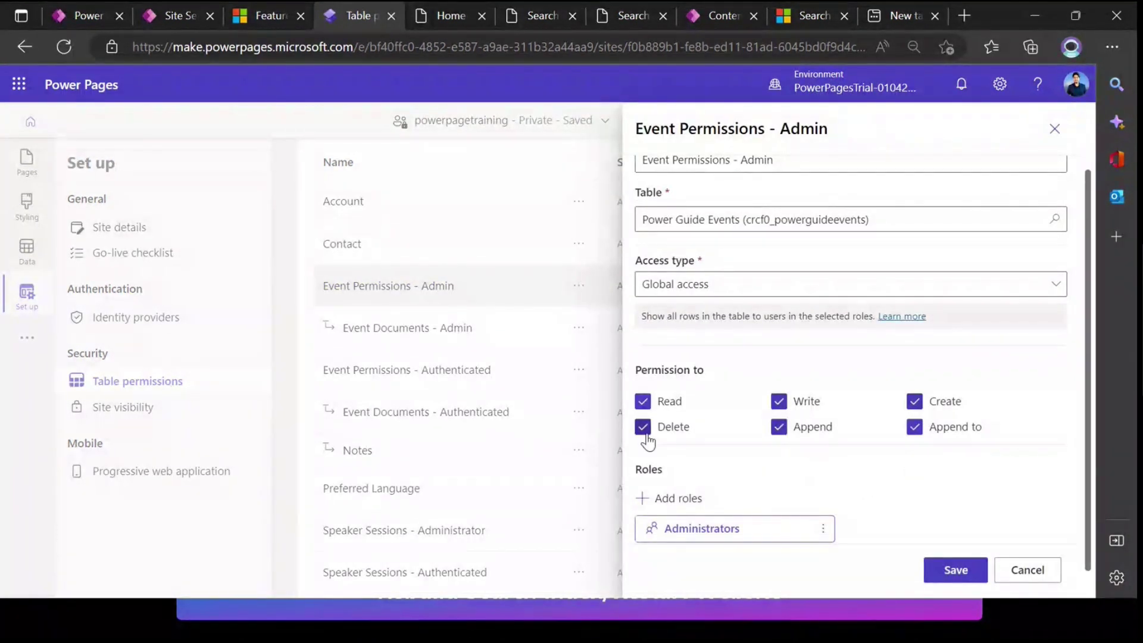
pyautogui.click(1026, 569)
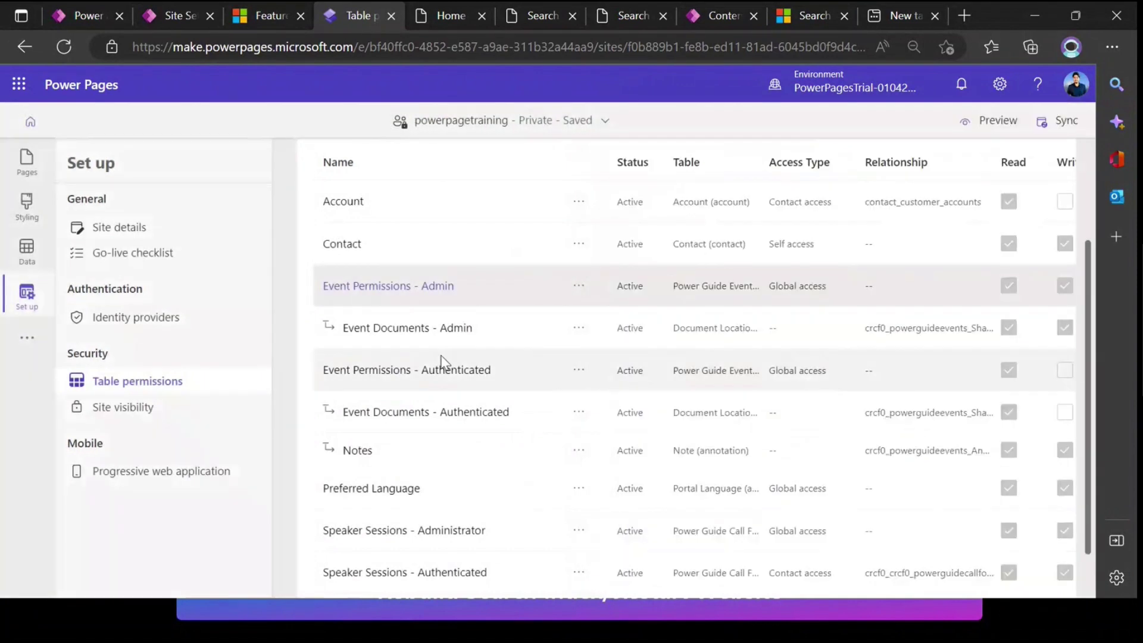
pyautogui.click(393, 370)
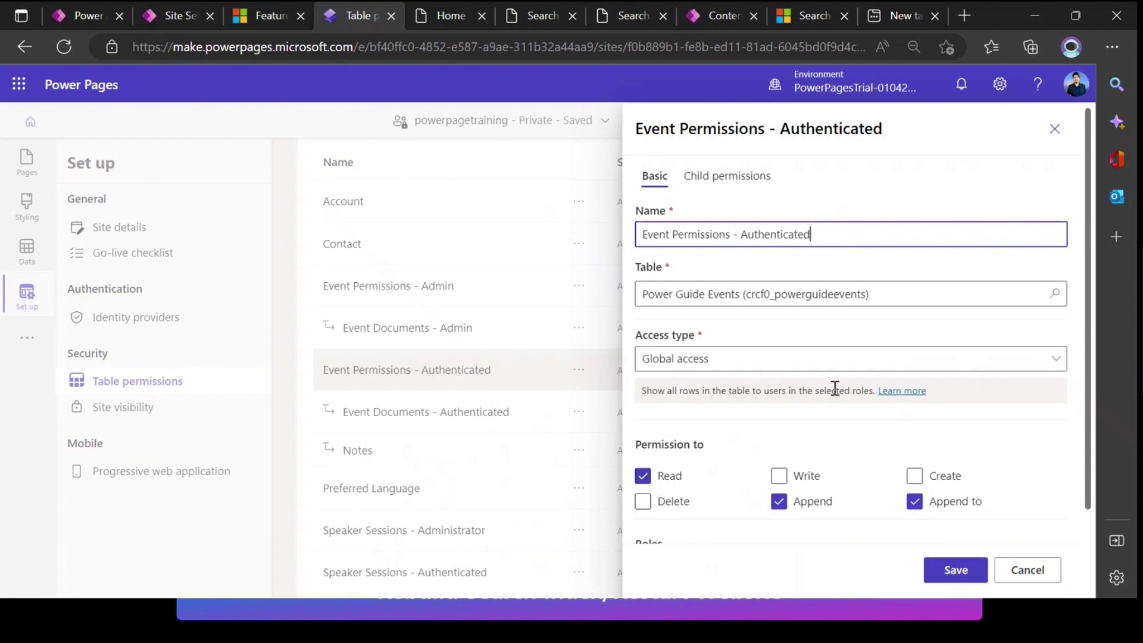
pyautogui.click(1024, 572)
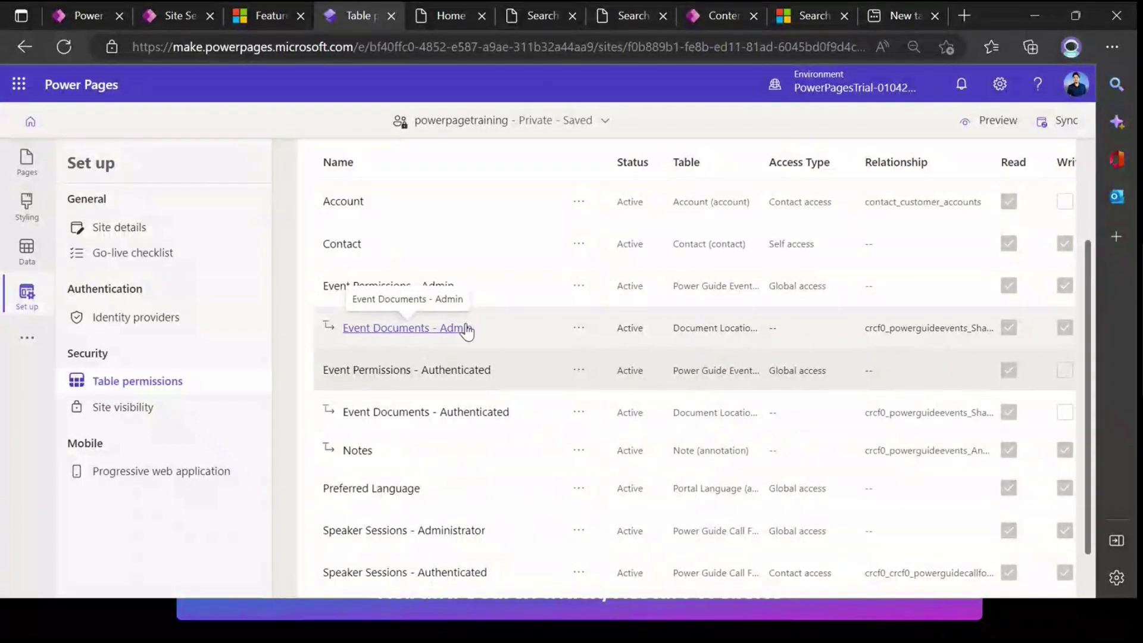
pyautogui.scroll(2, 326, 281)
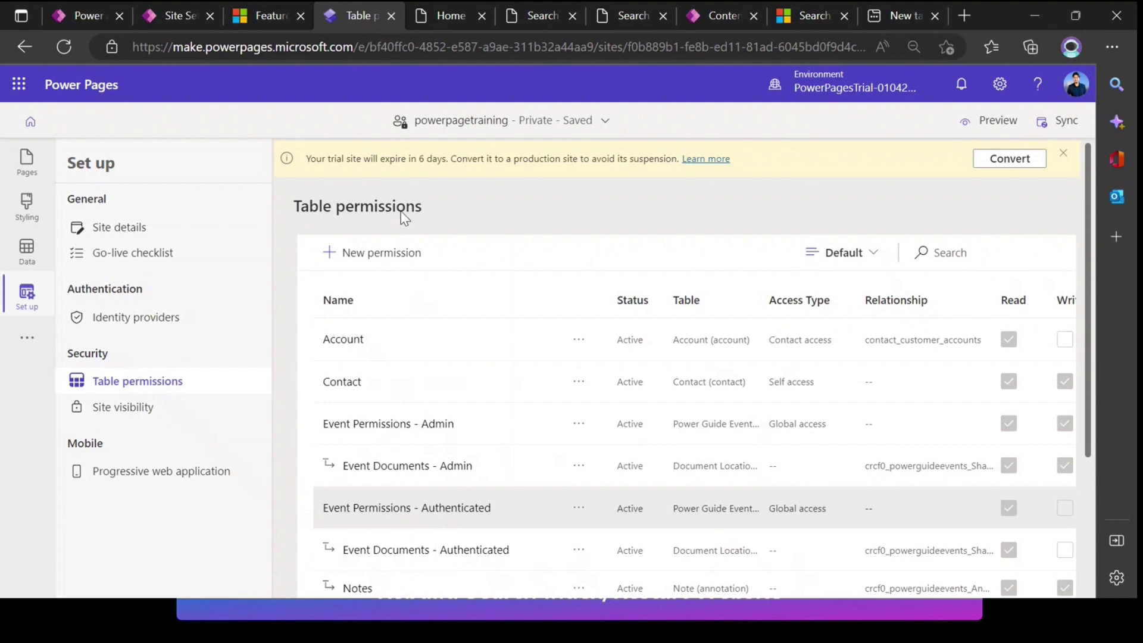
# Open the Edit Event page from the other pages in the site's Pages workspace
pyautogui.click(26, 159)
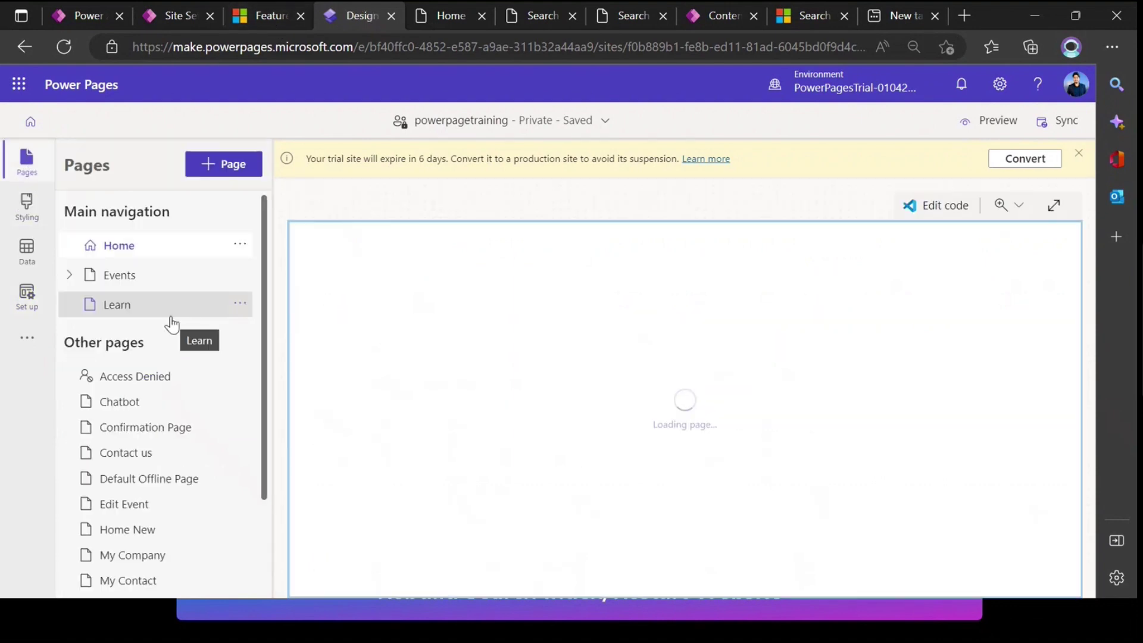
pyautogui.scroll(-2, 172, 325)
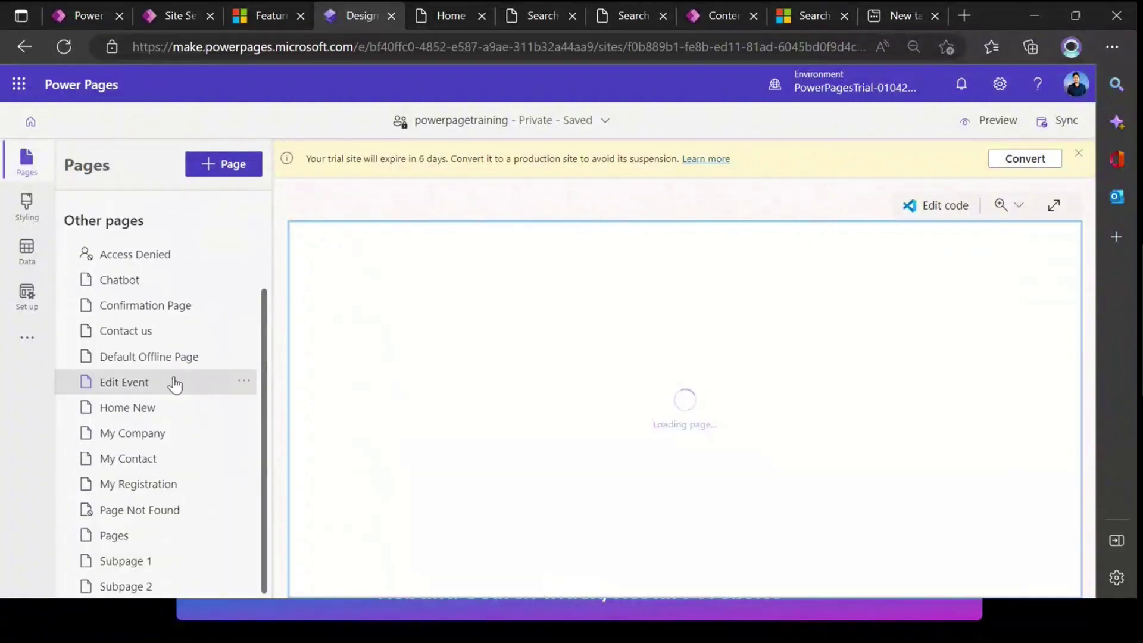
pyautogui.click(136, 385)
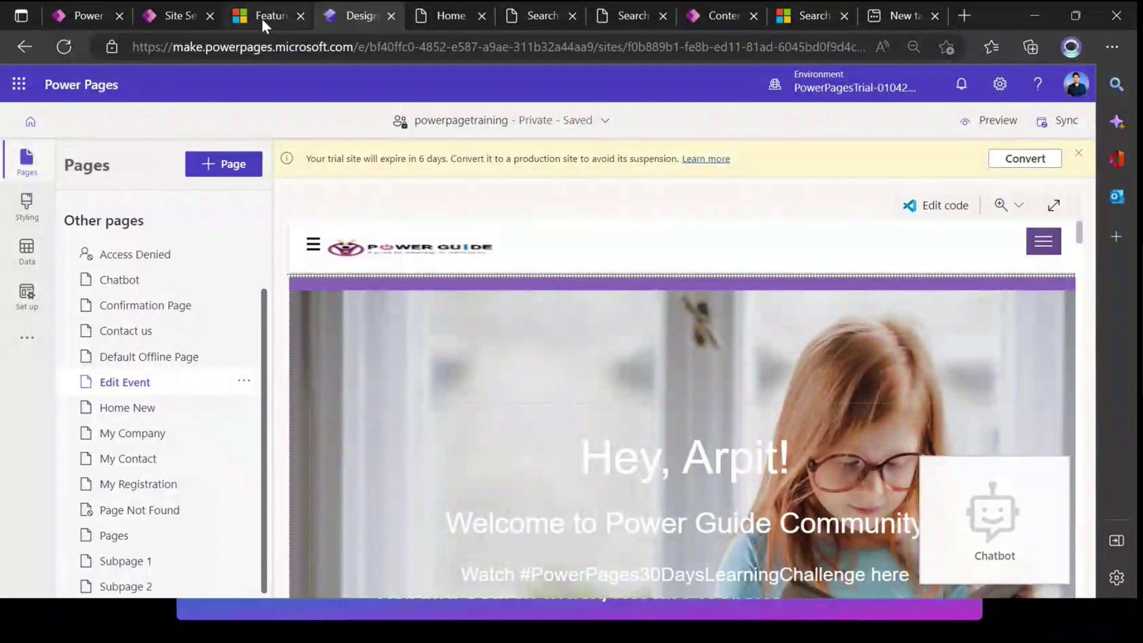
# Switch to Portal Management and open the Edit Event record from the active web pages
pyautogui.moveTo(183, 22)
pyautogui.click(76, 17)
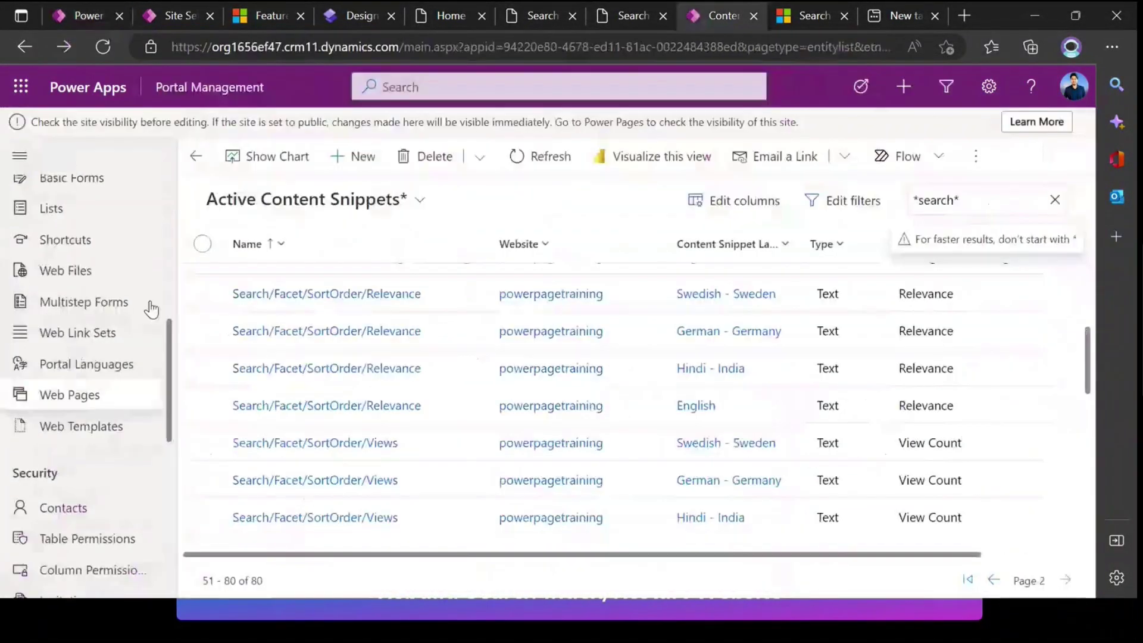
pyautogui.scroll(-4, 153, 306)
pyautogui.scroll(4, 88, 354)
pyautogui.scroll(2, 87, 356)
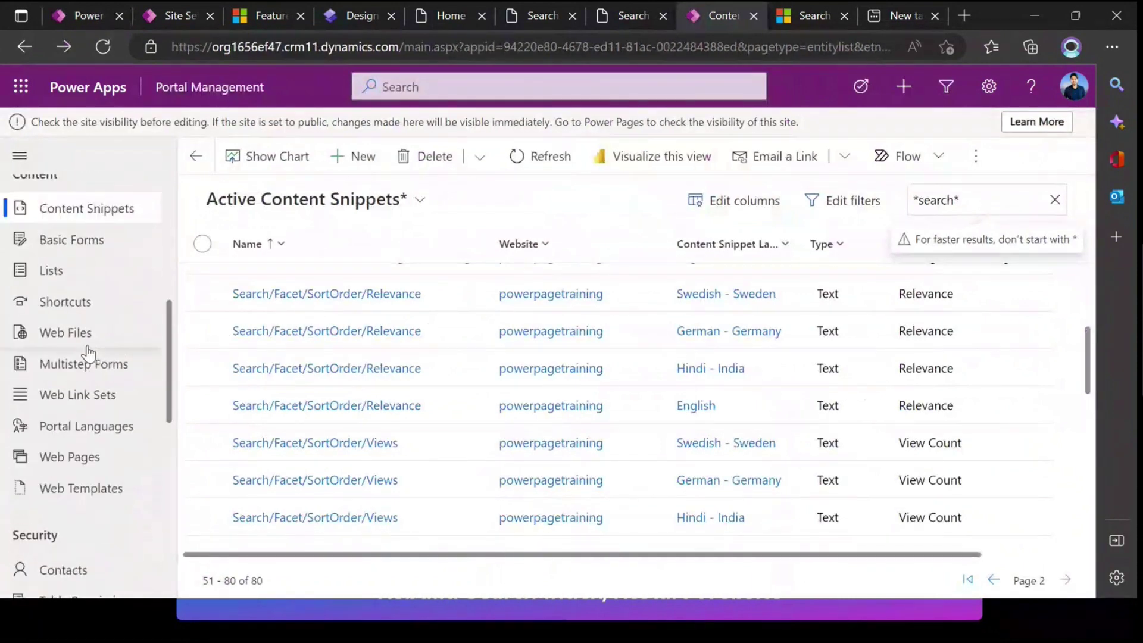
pyautogui.scroll(-3, 80, 355)
pyautogui.click(69, 331)
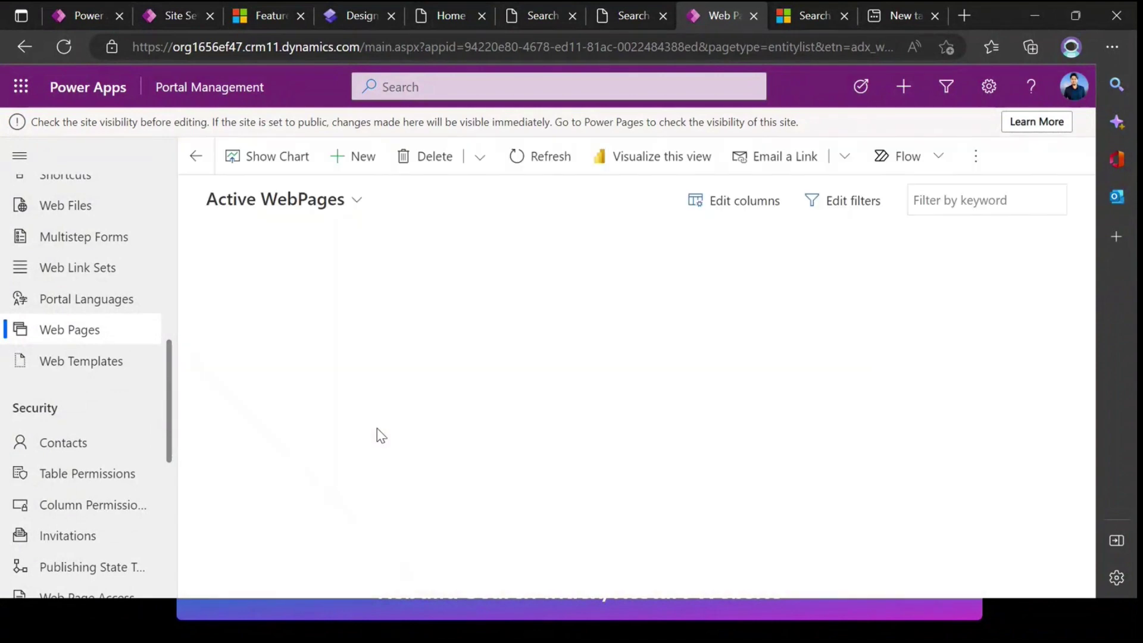
pyautogui.scroll(-4, 378, 434)
pyautogui.click(297, 293)
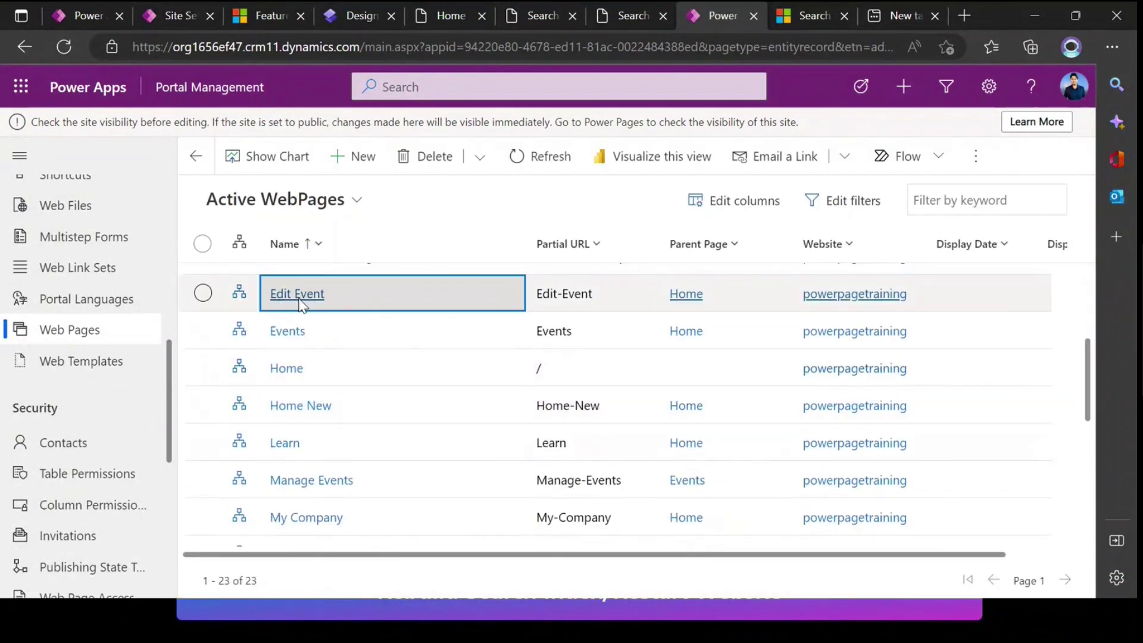
# Open the English content page of Edit Event and examine the entityform name in its Copy (HTML) code
pyautogui.scroll(-3, 403, 422)
pyautogui.scroll(1, 403, 357)
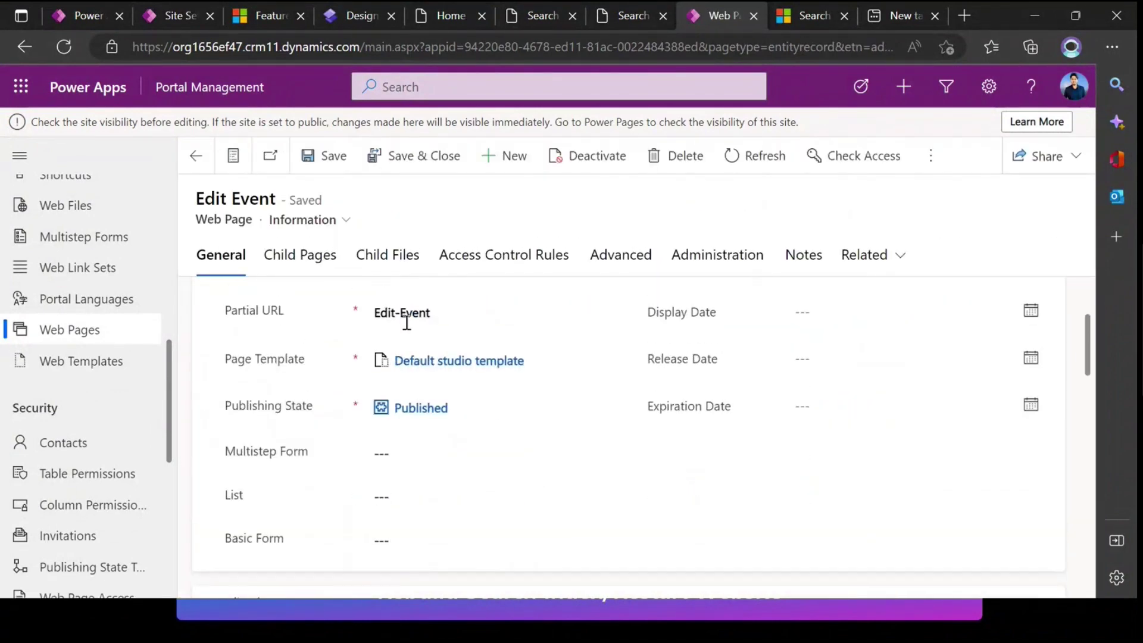
pyautogui.scroll(-5, 413, 410)
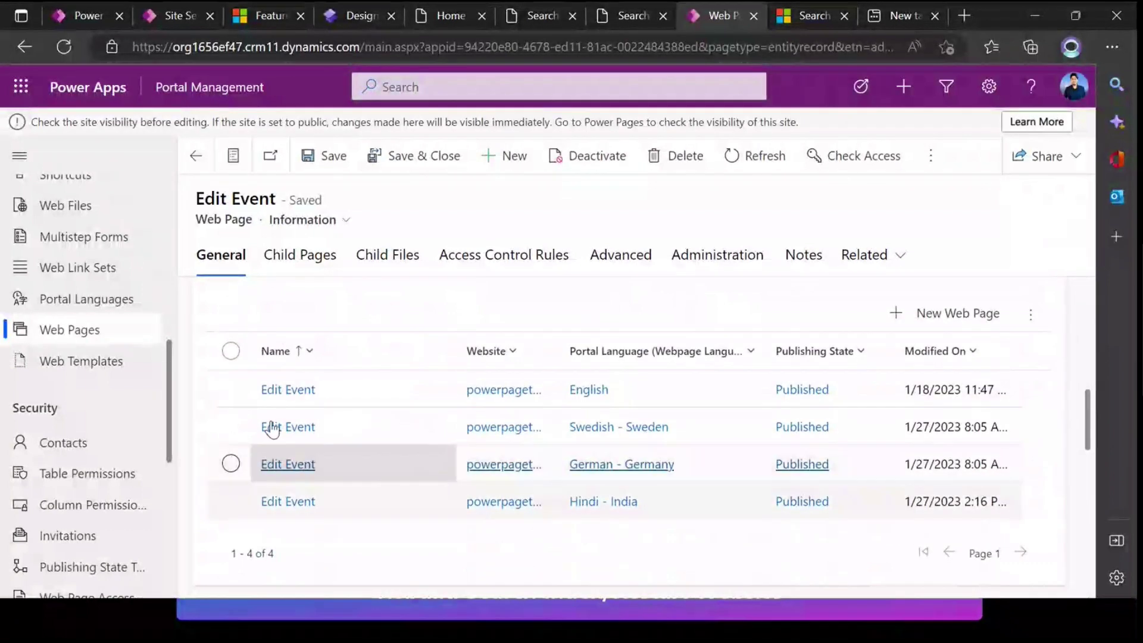
pyautogui.click(496, 417)
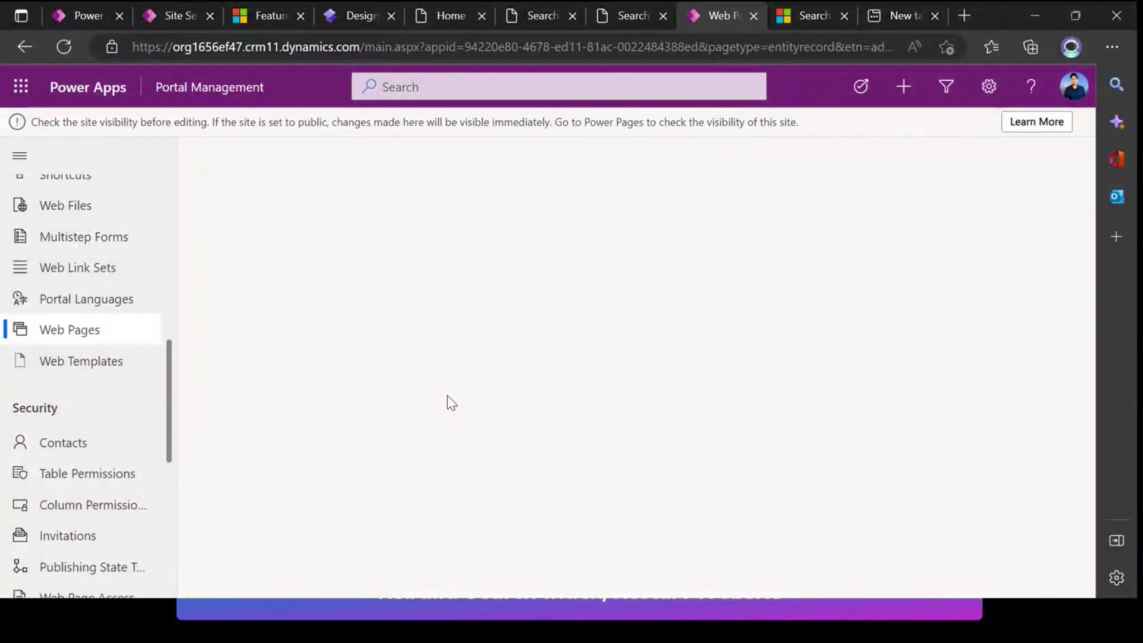
pyautogui.scroll(-10, 447, 395)
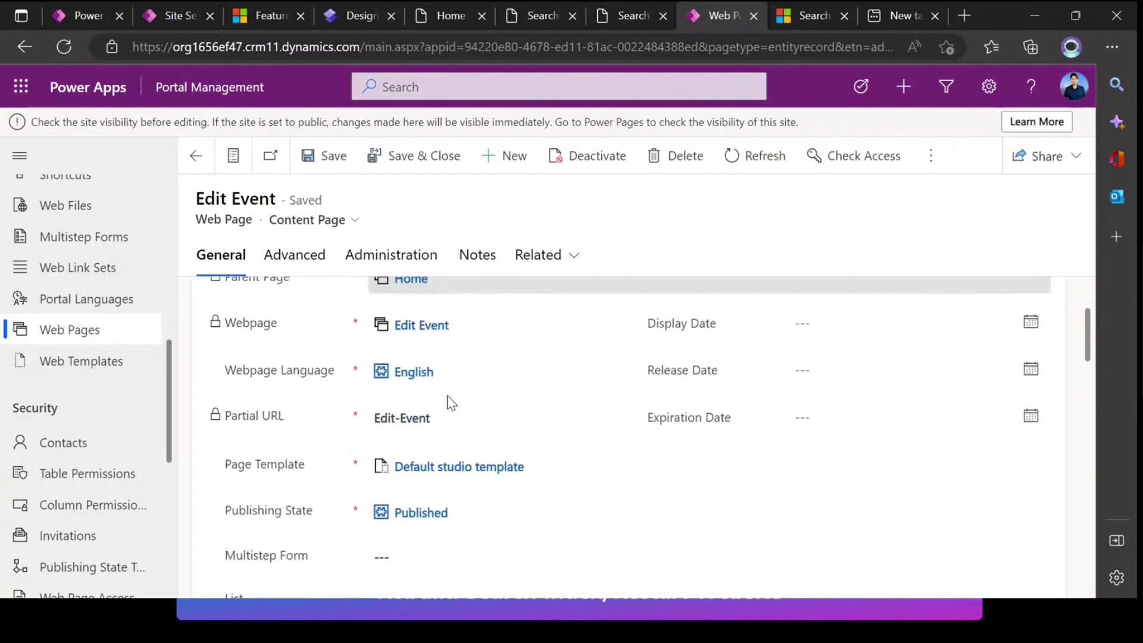
pyautogui.moveTo(699, 434); pyautogui.dragTo(972, 439)
pyautogui.click(731, 445)
pyautogui.moveTo(730, 437); pyautogui.dragTo(849, 437)
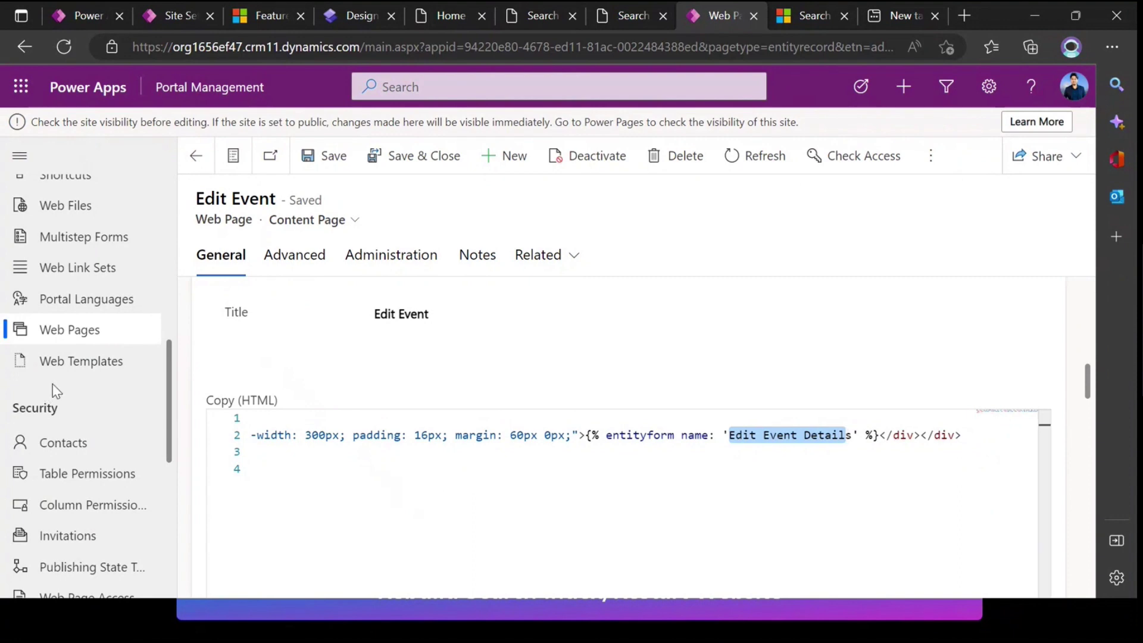
# Open the Edit Event Details basic form and check its table and form name
pyautogui.scroll(3, 52, 384)
pyautogui.click(70, 302)
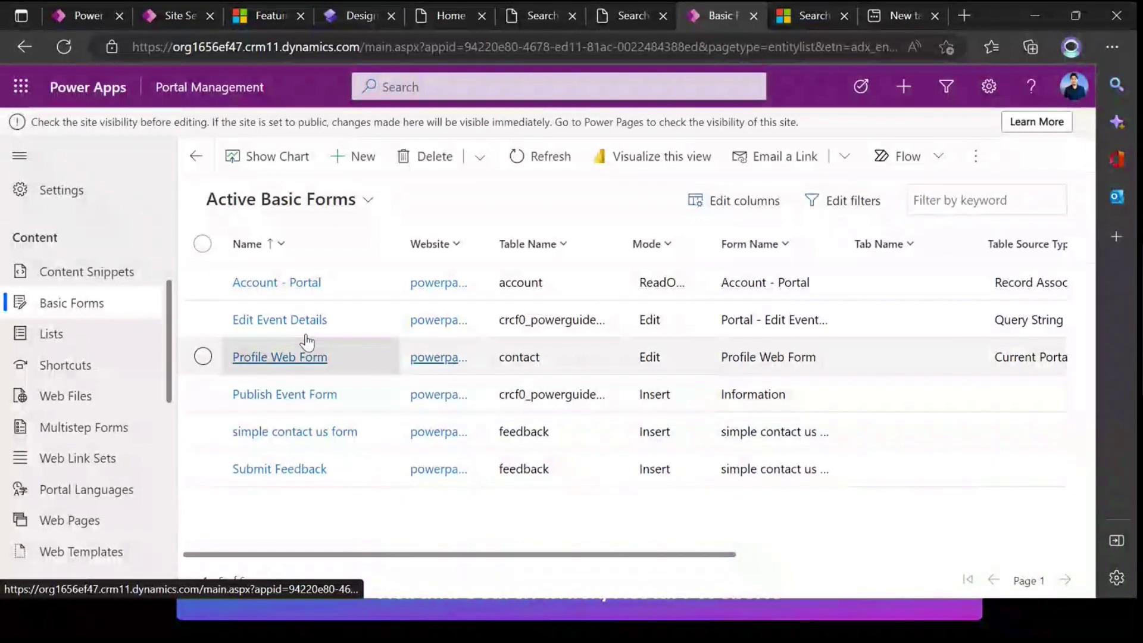
pyautogui.click(292, 323)
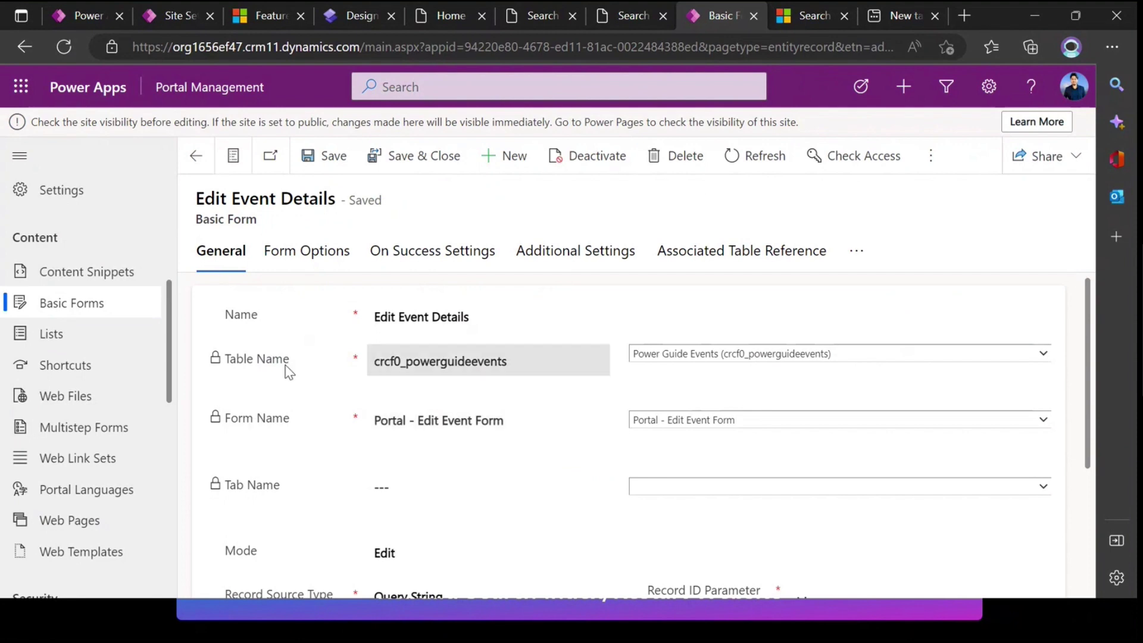
# Open the crcf0_powerguideevents_SearchResultPage record from the active site markers
pyautogui.scroll(-5, 83, 394)
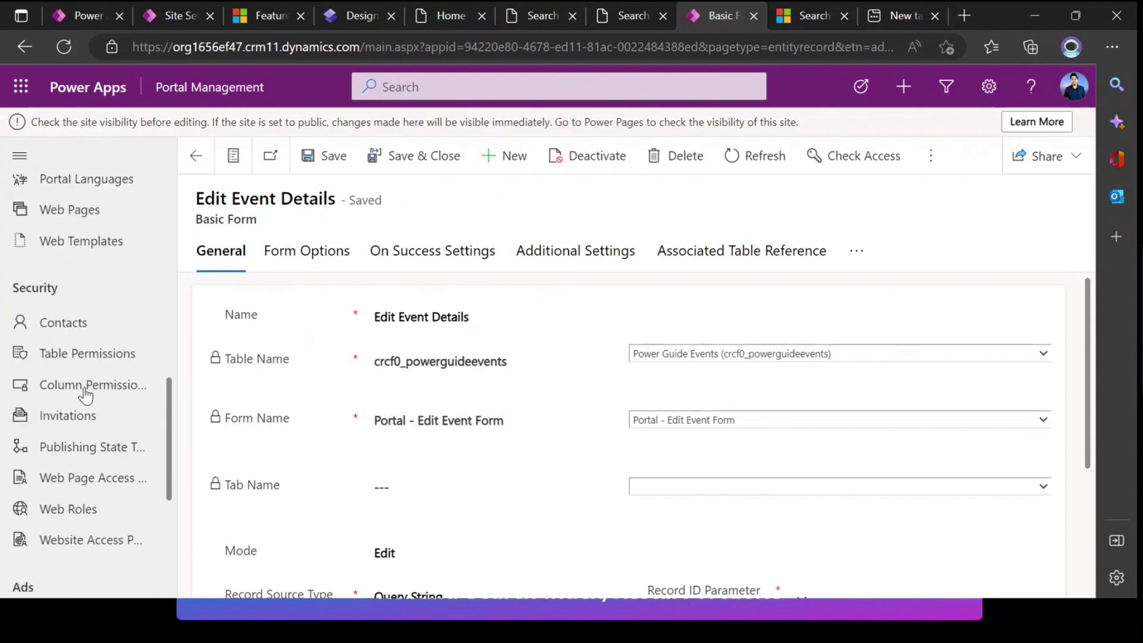
pyautogui.scroll(7, 86, 395)
pyautogui.click(89, 225)
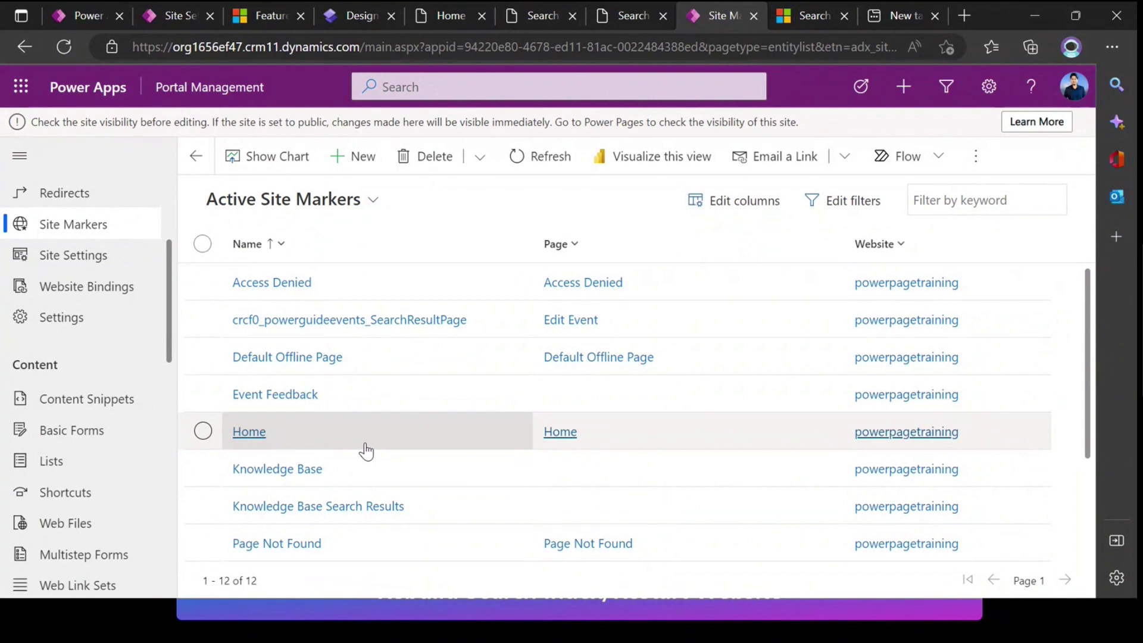
pyautogui.click(349, 321)
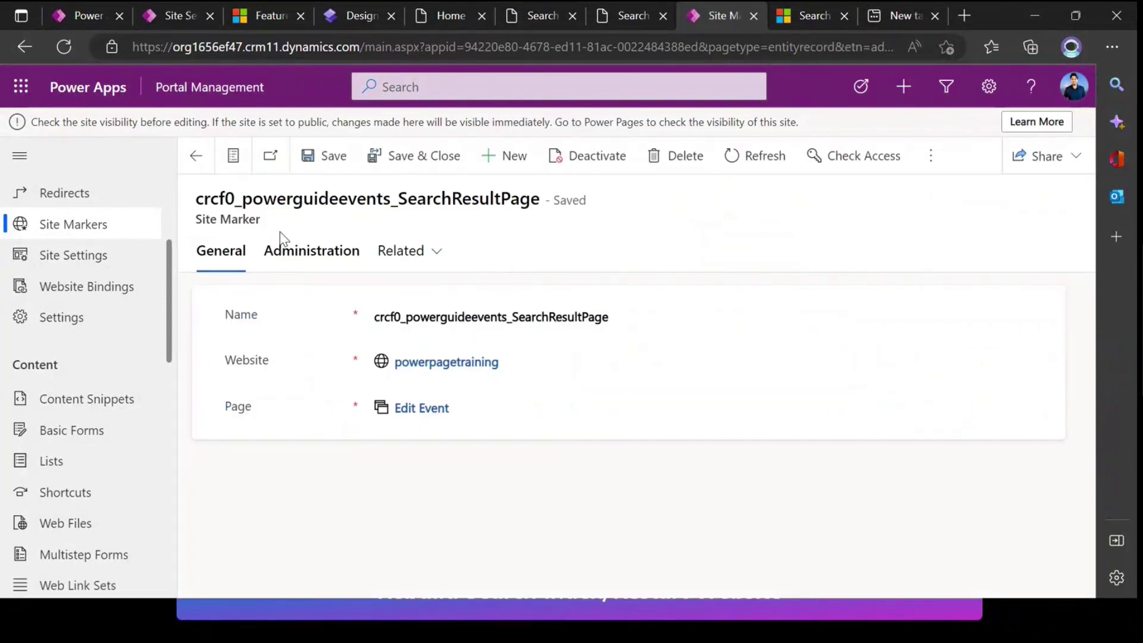
# Examine the site marker's name, checking its table-name prefix and SearchResultPage suffix, and the page it points to
pyautogui.moveTo(271, 232); pyautogui.dragTo(175, 202)
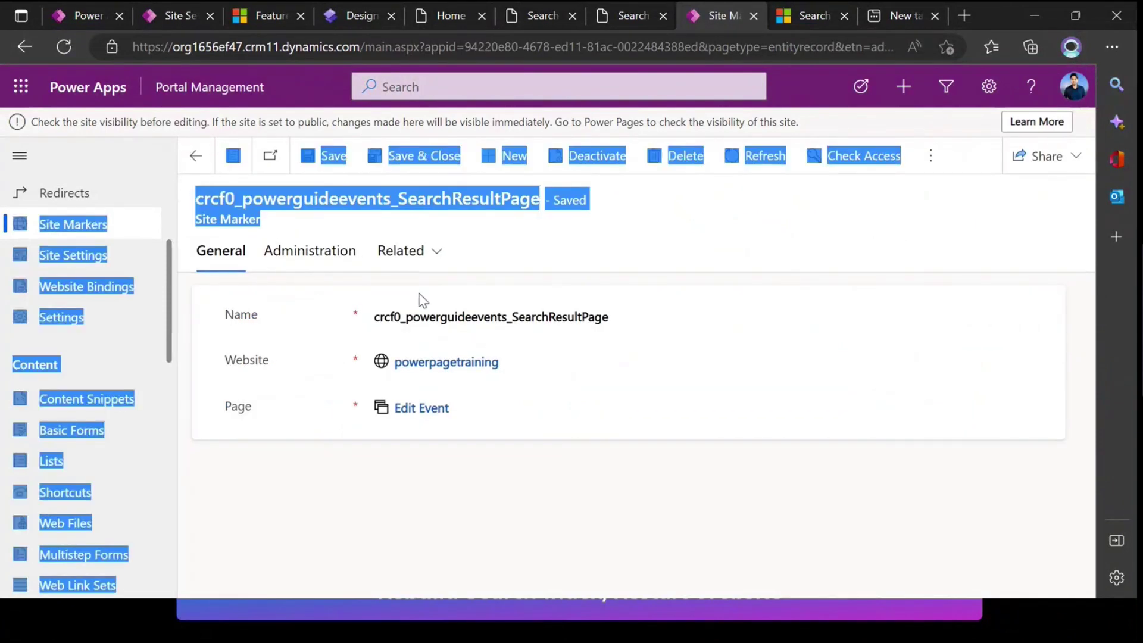
pyautogui.click(448, 312)
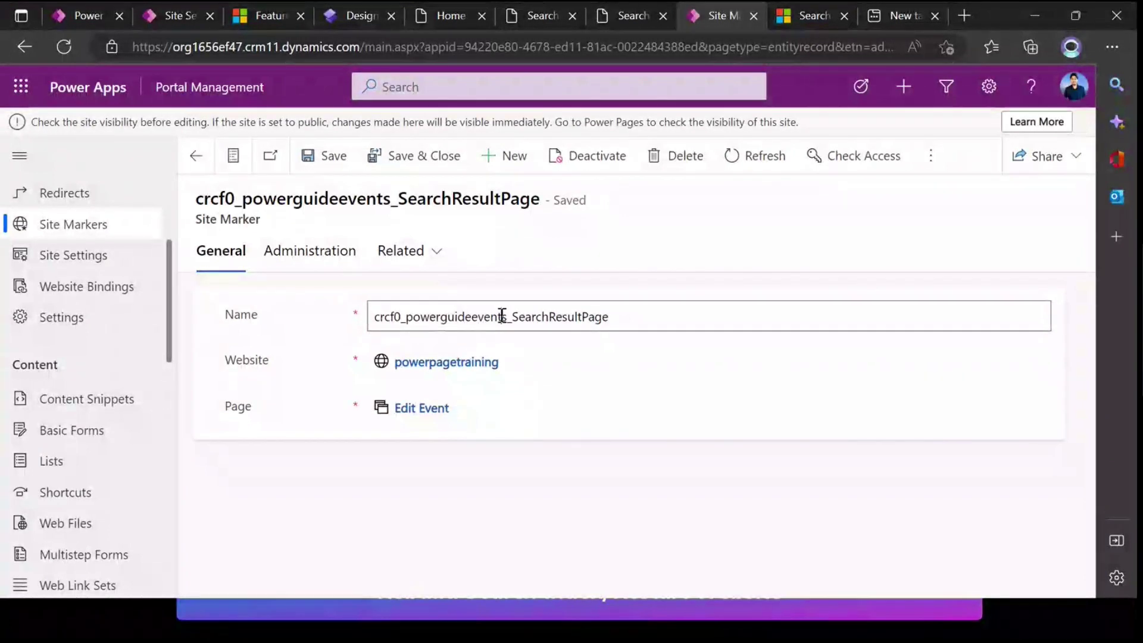
pyautogui.moveTo(502, 316); pyautogui.dragTo(372, 316)
pyautogui.click(503, 316)
pyautogui.moveTo(505, 316); pyautogui.dragTo(359, 316)
pyautogui.doubleClick(509, 316)
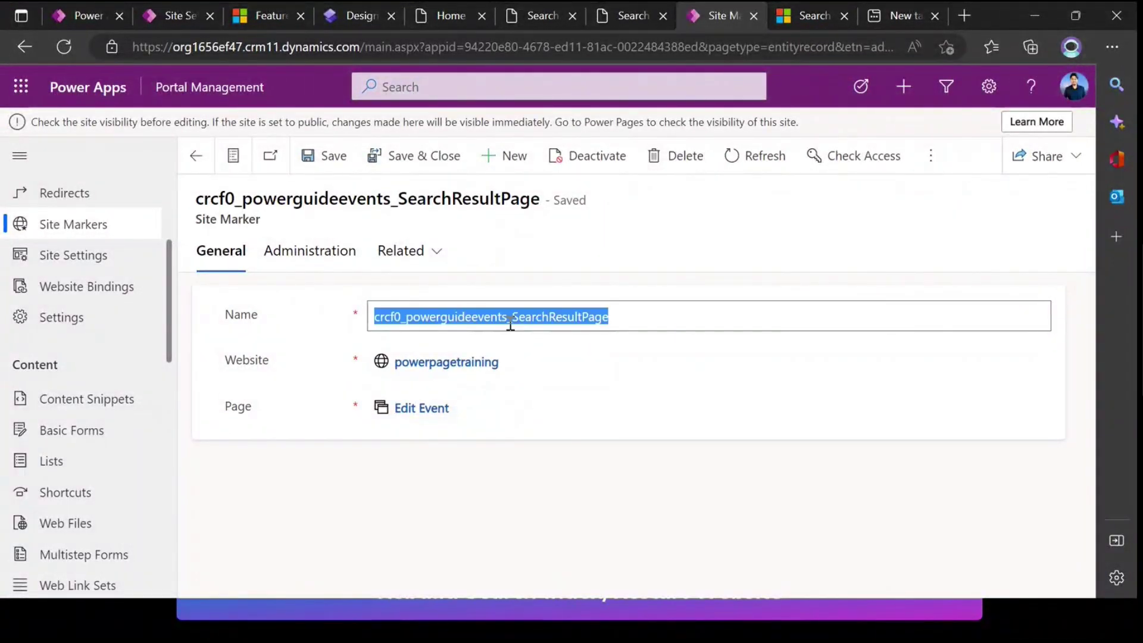
pyautogui.click(587, 316)
pyautogui.moveTo(621, 320); pyautogui.dragTo(370, 321)
pyautogui.click(576, 316)
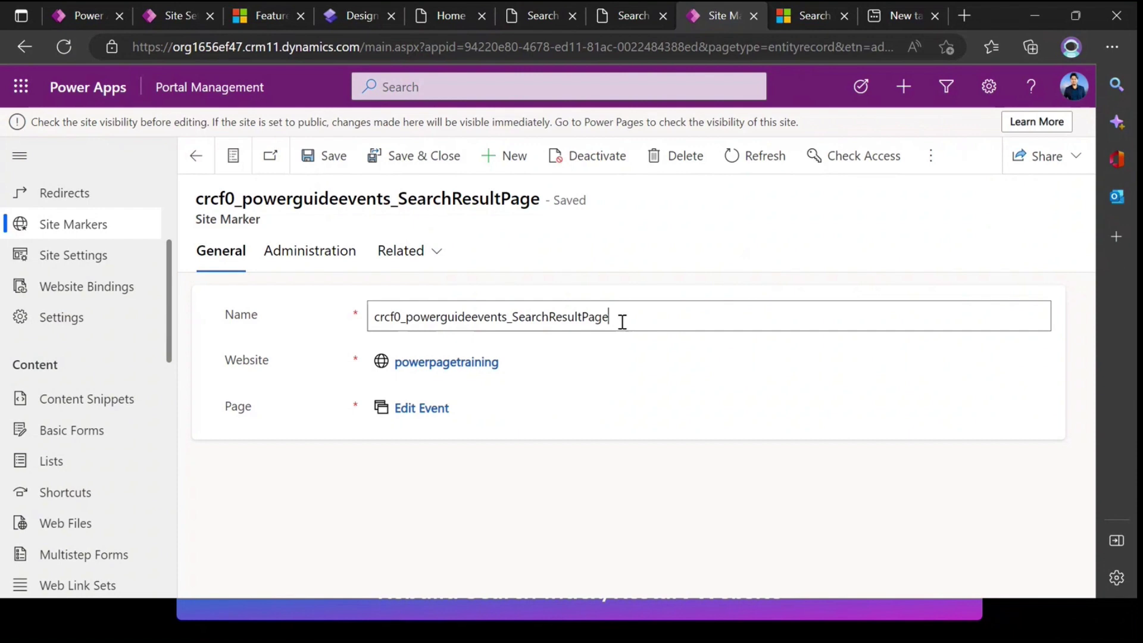
pyautogui.moveTo(609, 318); pyautogui.dragTo(357, 318)
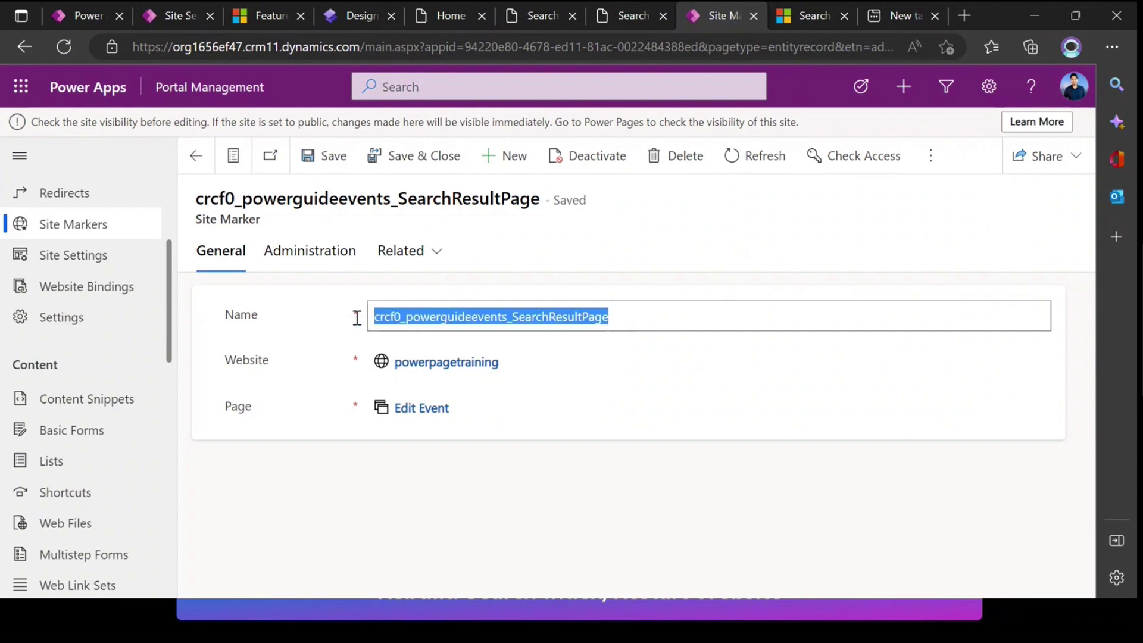
pyautogui.click(542, 266)
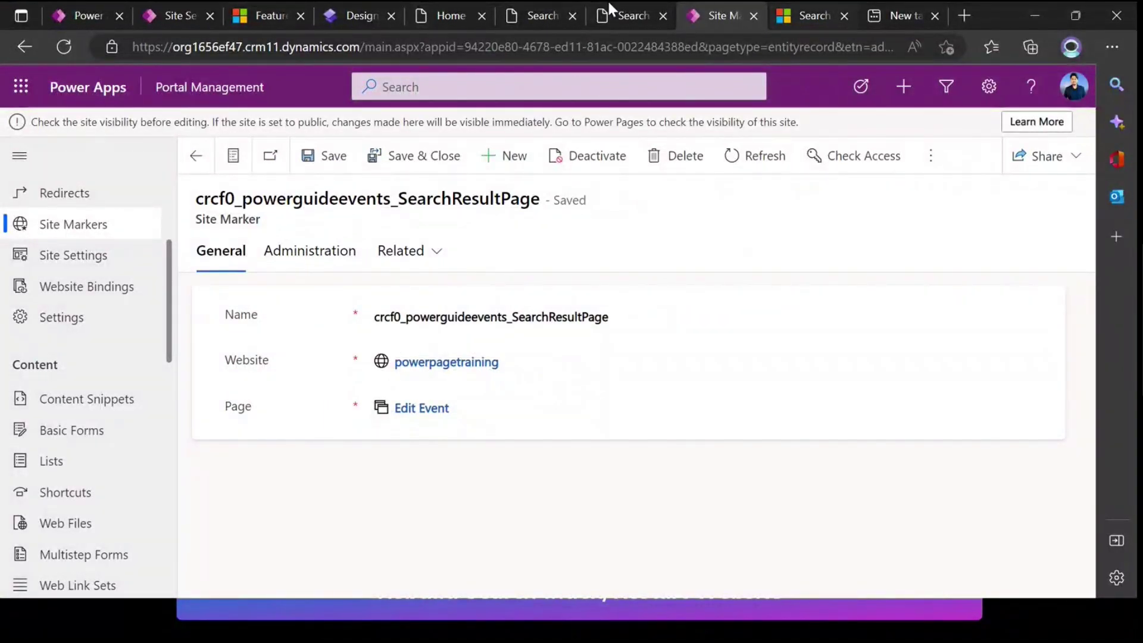
# Switch to the live portal's home page and return to its header with the site search
pyautogui.click(451, 22)
pyautogui.scroll(10, 1034, 272)
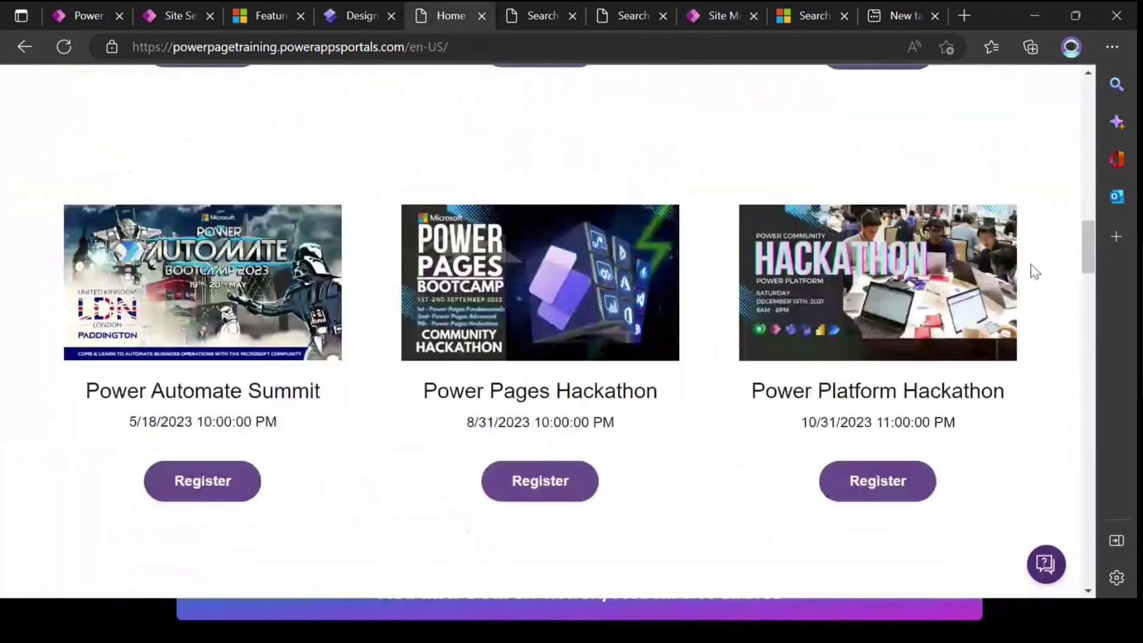
pyautogui.scroll(15, 1035, 272)
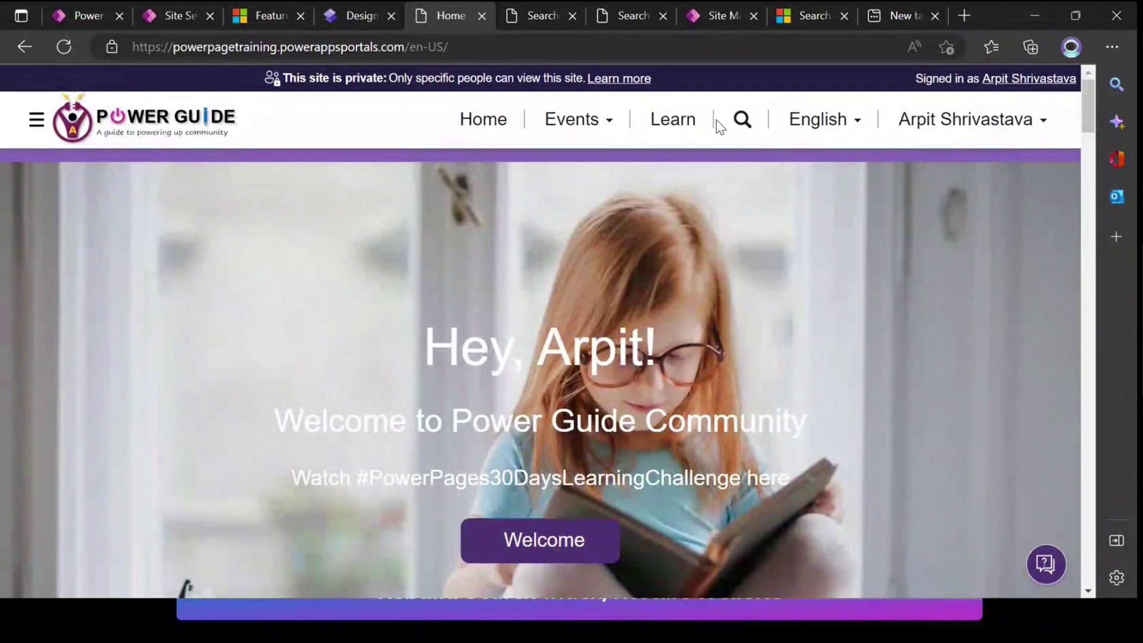
# Open the site search in the portal header and expand its record type filter
pyautogui.click(723, 136)
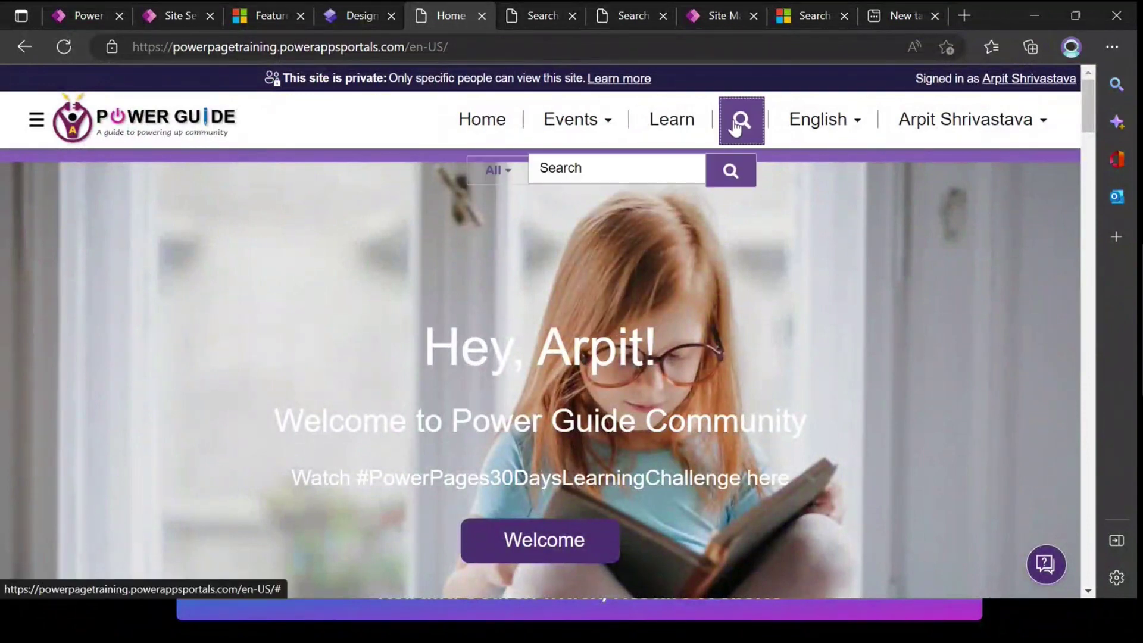
pyautogui.click(507, 173)
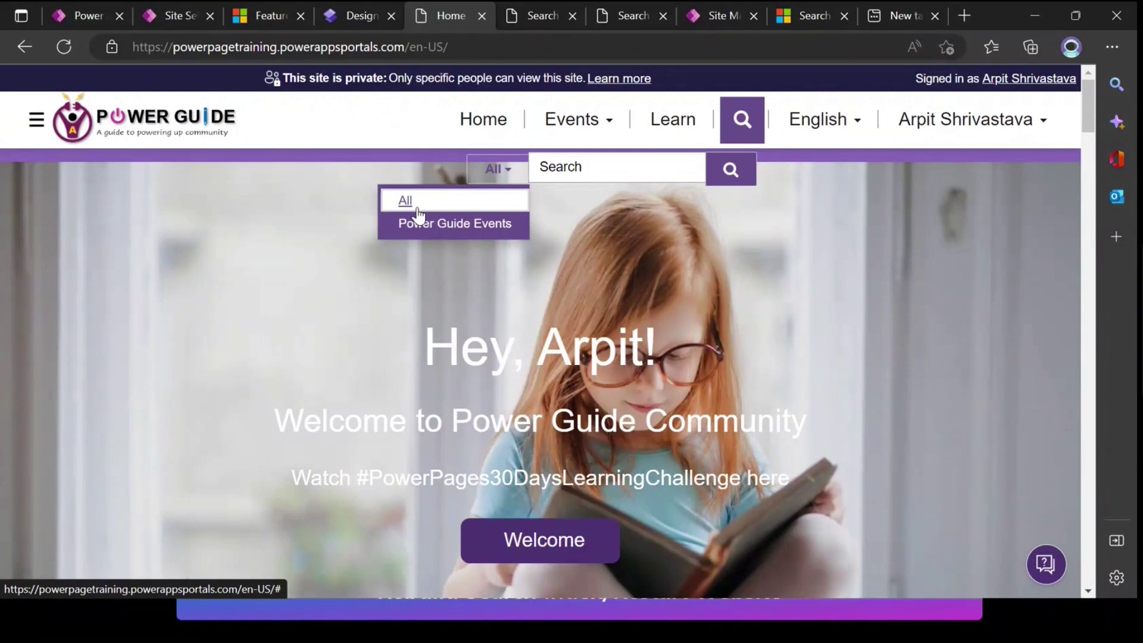
# Switch to the Microsoft Learn Search article and examine the Header/Search/Label entry under Related content snippets
pyautogui.click(803, 14)
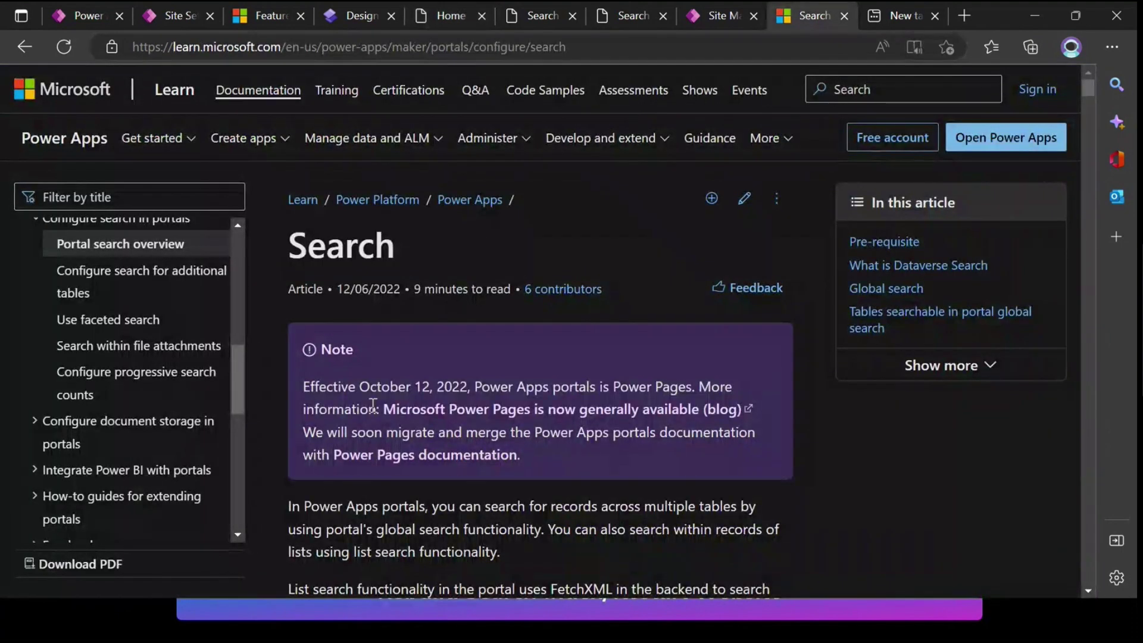
pyautogui.scroll(-20, 372, 405)
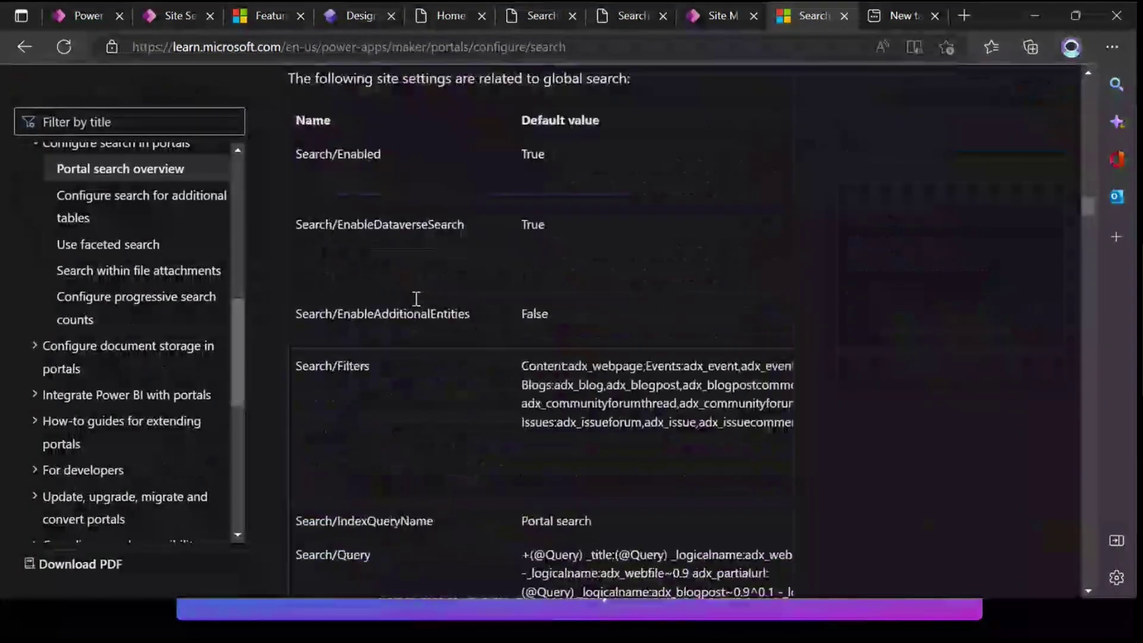
pyautogui.scroll(-5, 414, 304)
pyautogui.scroll(3, 414, 305)
pyautogui.moveTo(400, 204); pyautogui.dragTo(643, 211)
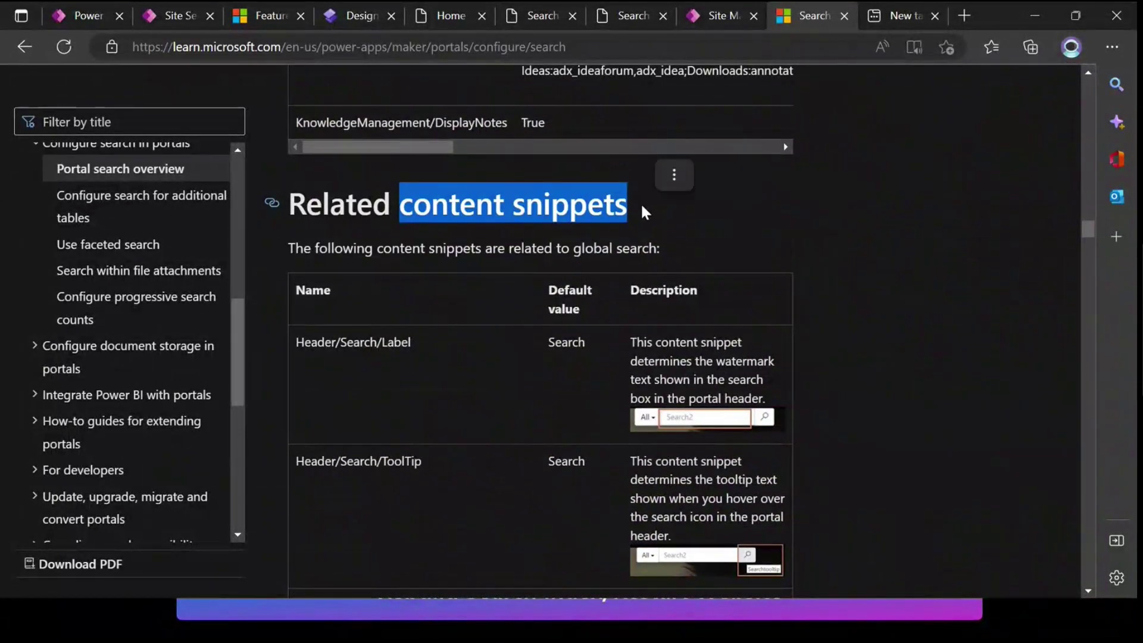
pyautogui.scroll(-3, 625, 286)
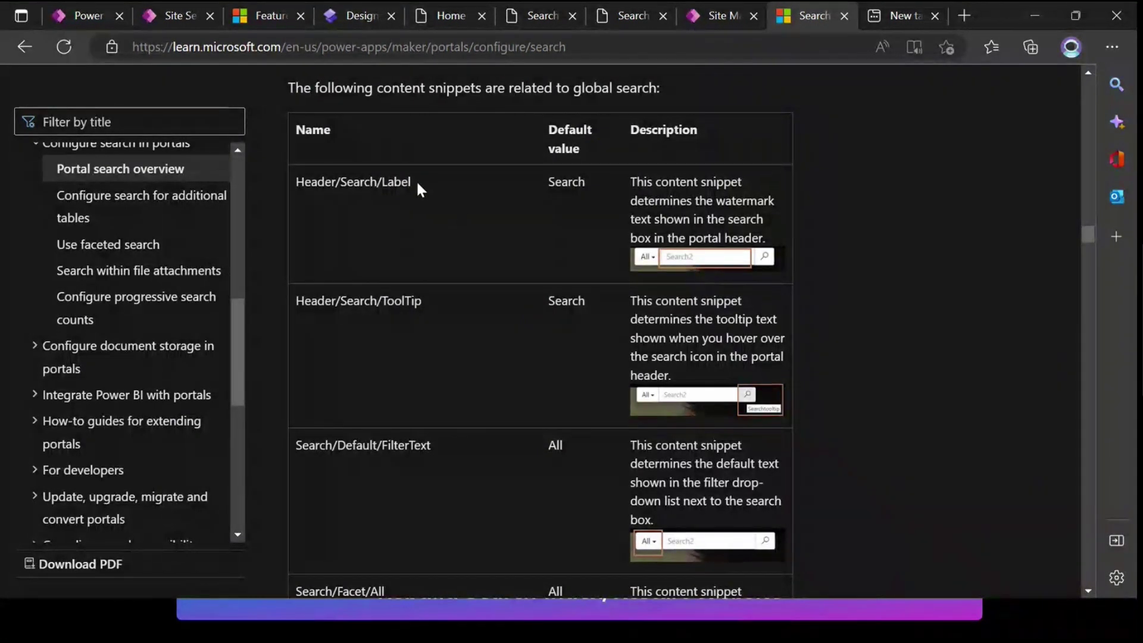
pyautogui.moveTo(415, 182); pyautogui.dragTo(301, 183)
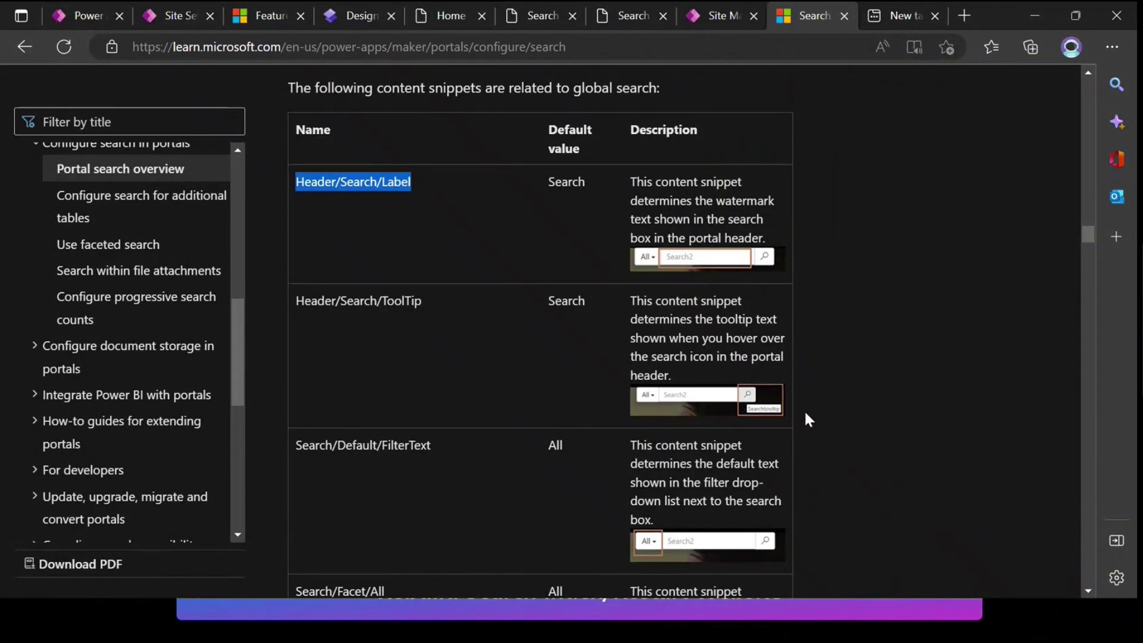
# Return to the live portal, check the header search's placeholder and tooltip text, and submit an empty search
pyautogui.click(444, 17)
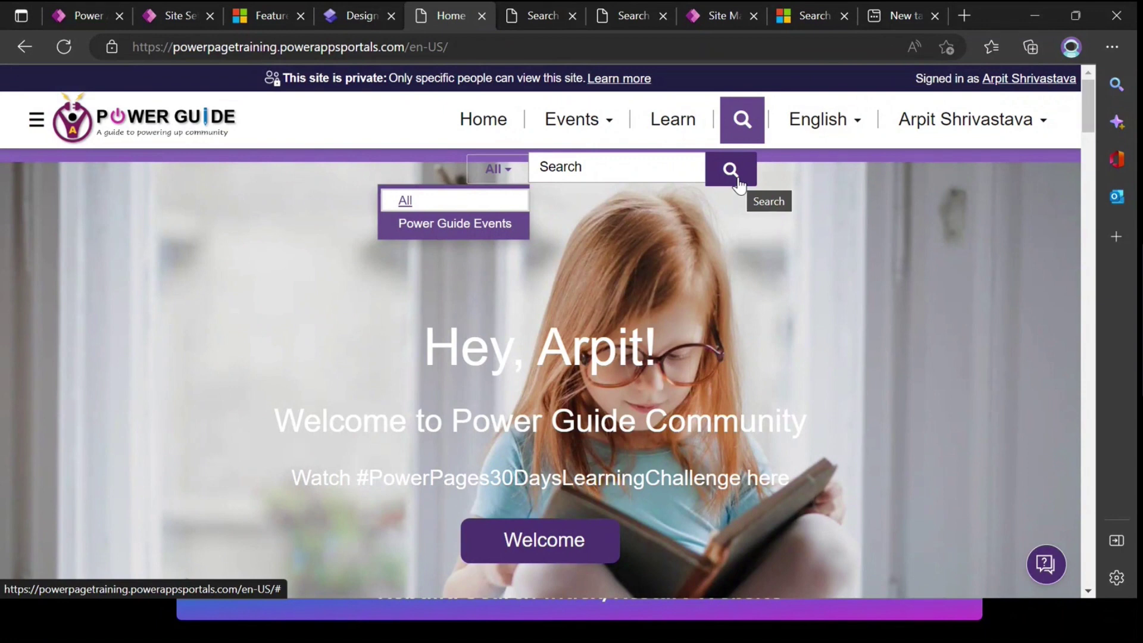
pyautogui.click(574, 167)
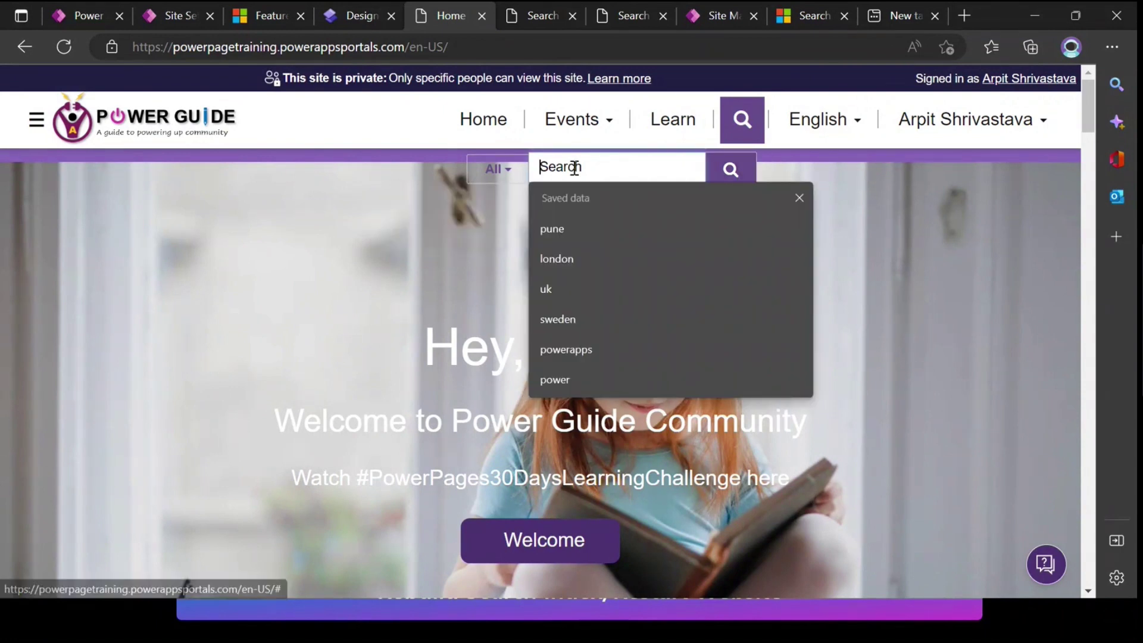
pyautogui.click(731, 180)
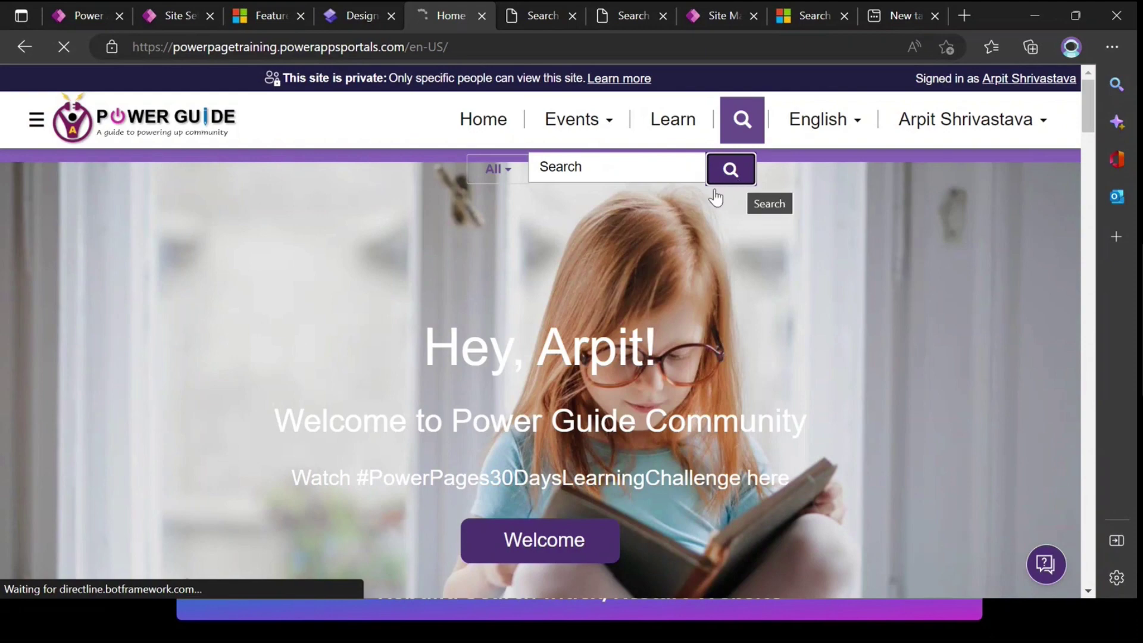
# Switch back to the Search article and read the Search/Default/FilterText and Search/Facet/All content snippet descriptions and the sections below
pyautogui.click(781, 15)
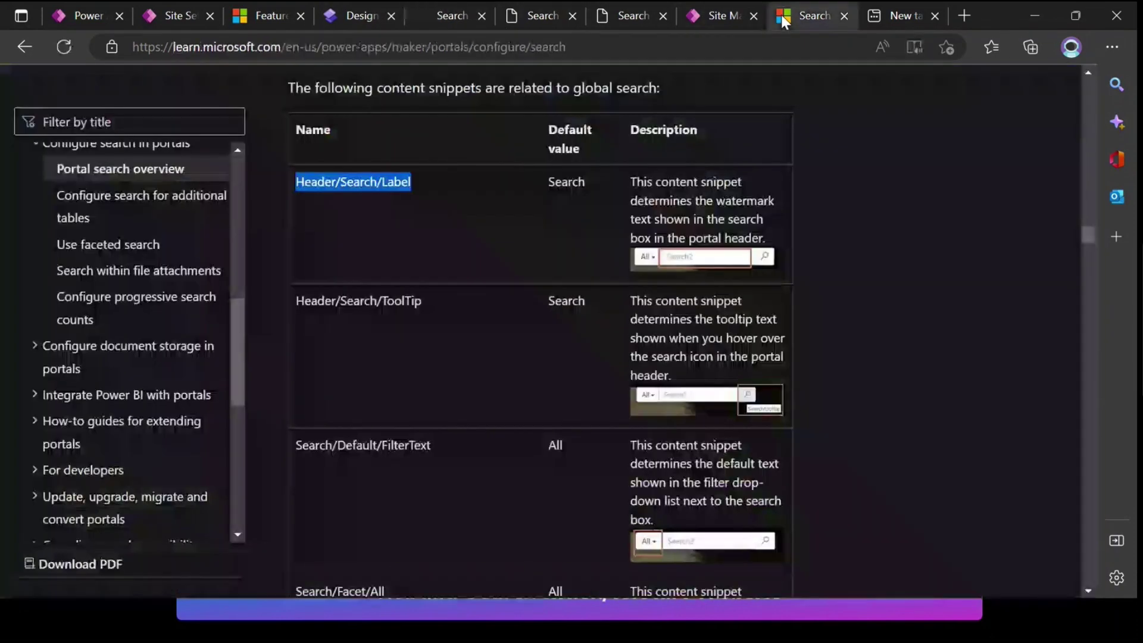
pyautogui.doubleClick(411, 444)
pyautogui.moveTo(584, 465); pyautogui.dragTo(826, 510)
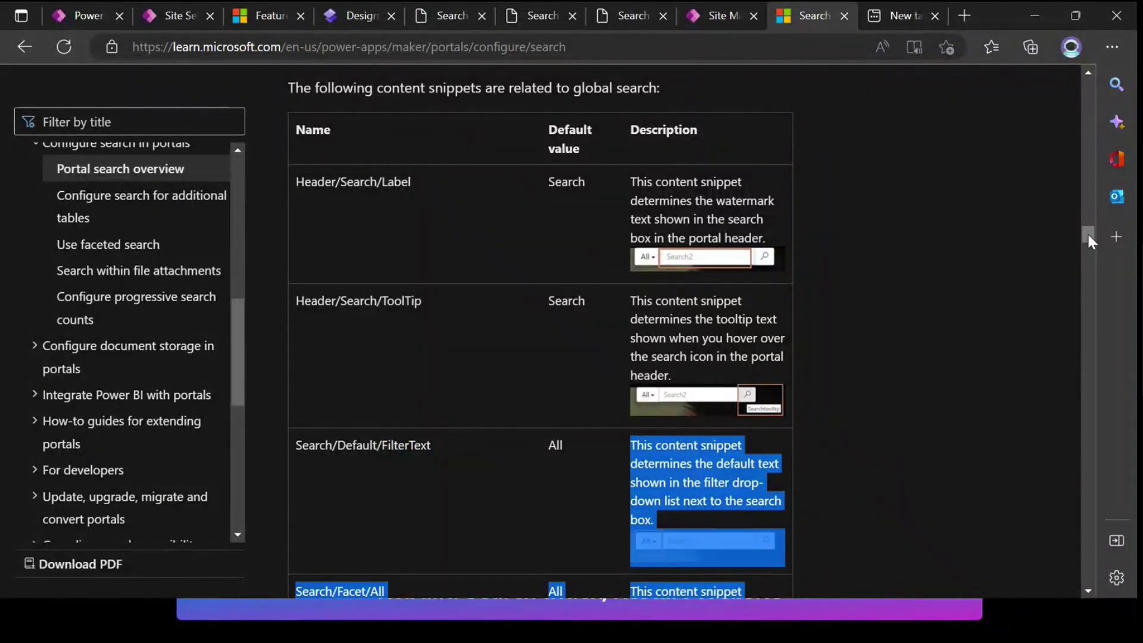
pyautogui.scroll(-4, 1088, 236)
pyautogui.click(902, 314)
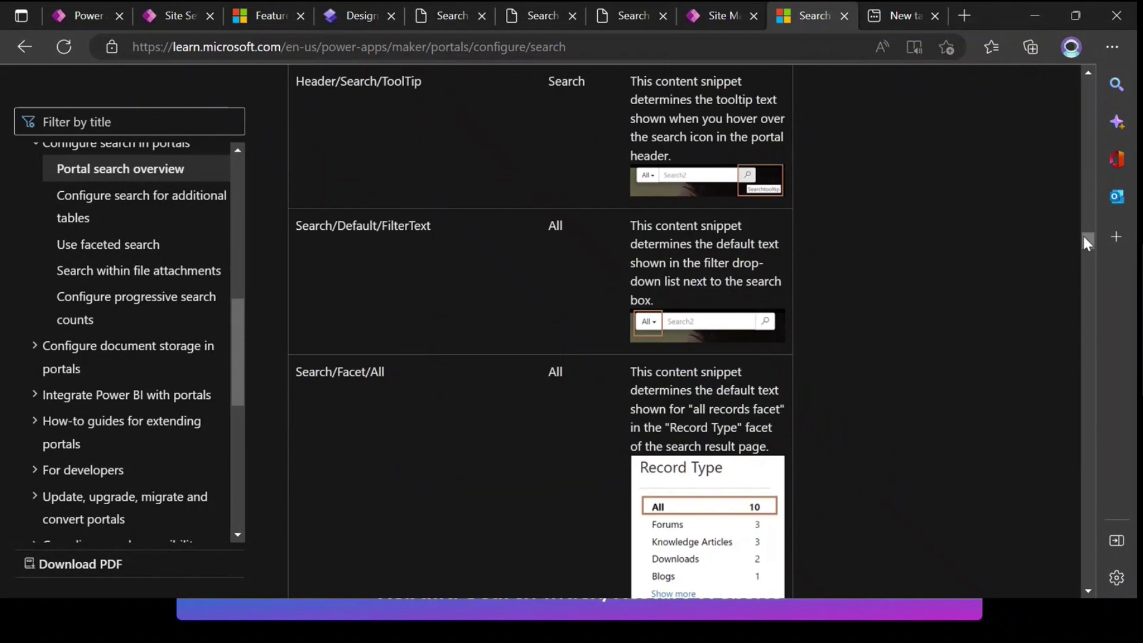
pyautogui.moveTo(1084, 237); pyautogui.dragTo(1084, 350)
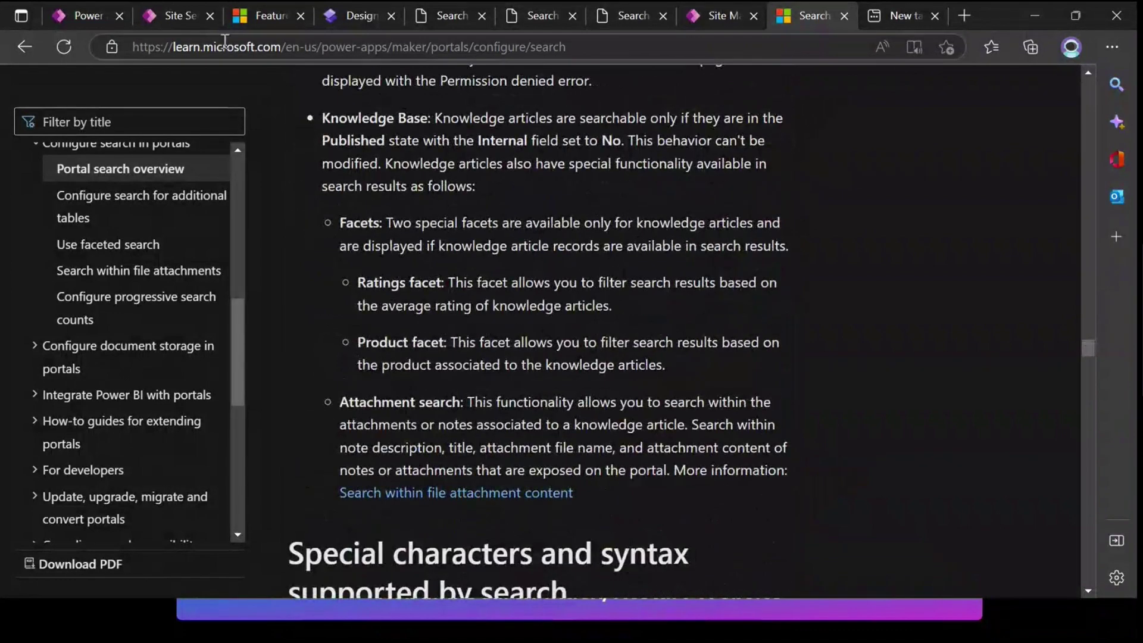
# Open the content snippets in Portal Management, filter them by the keyword *search*, and look through the matching snippets
pyautogui.click(179, 13)
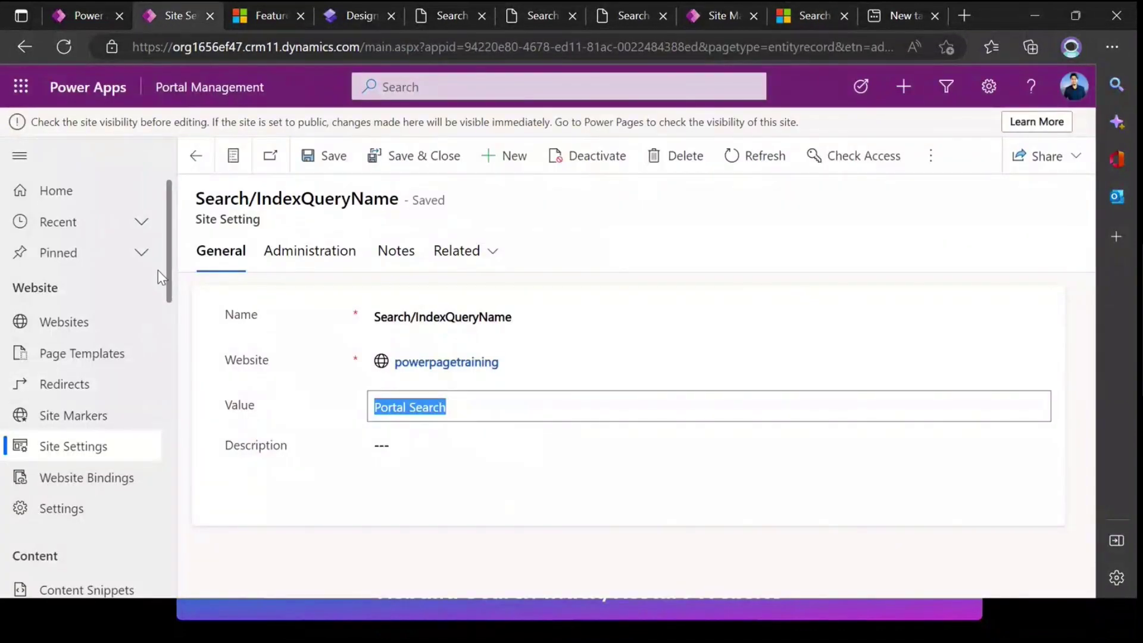
pyautogui.scroll(-3, 164, 345)
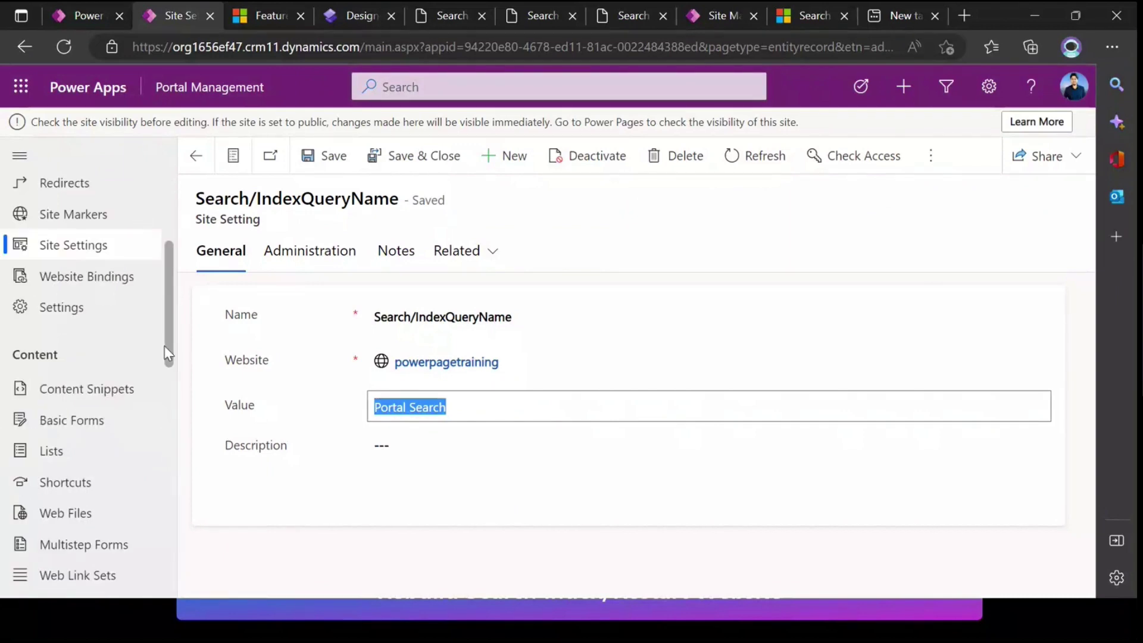
pyautogui.click(125, 378)
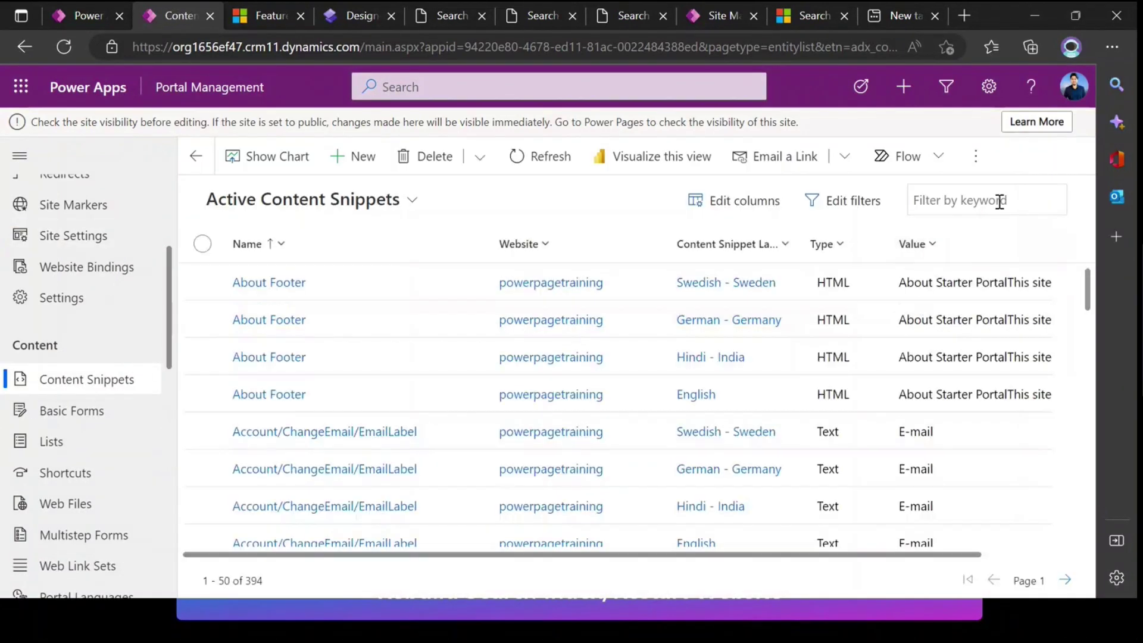
pyautogui.click(978, 194)
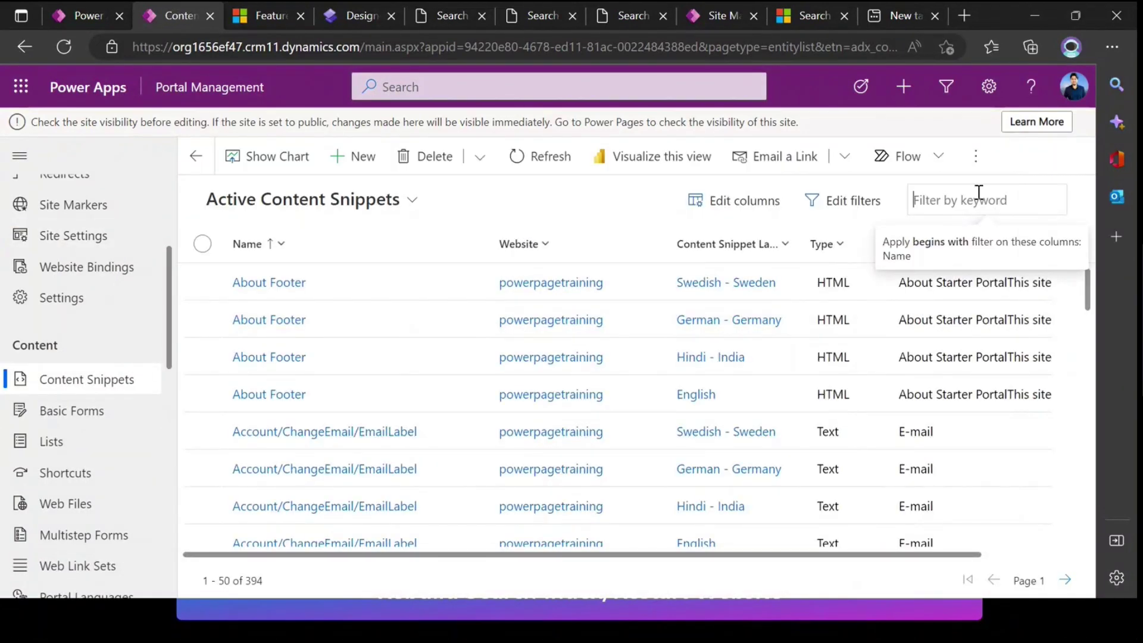
pyautogui.write('*')
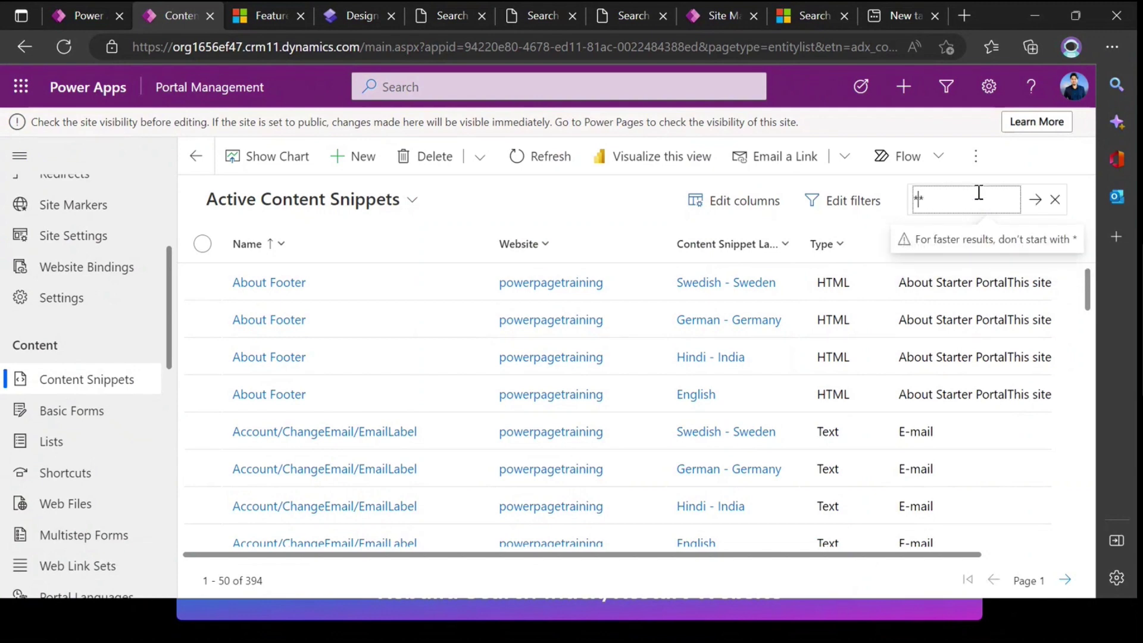
pyautogui.write('search')
pyautogui.press('Return')
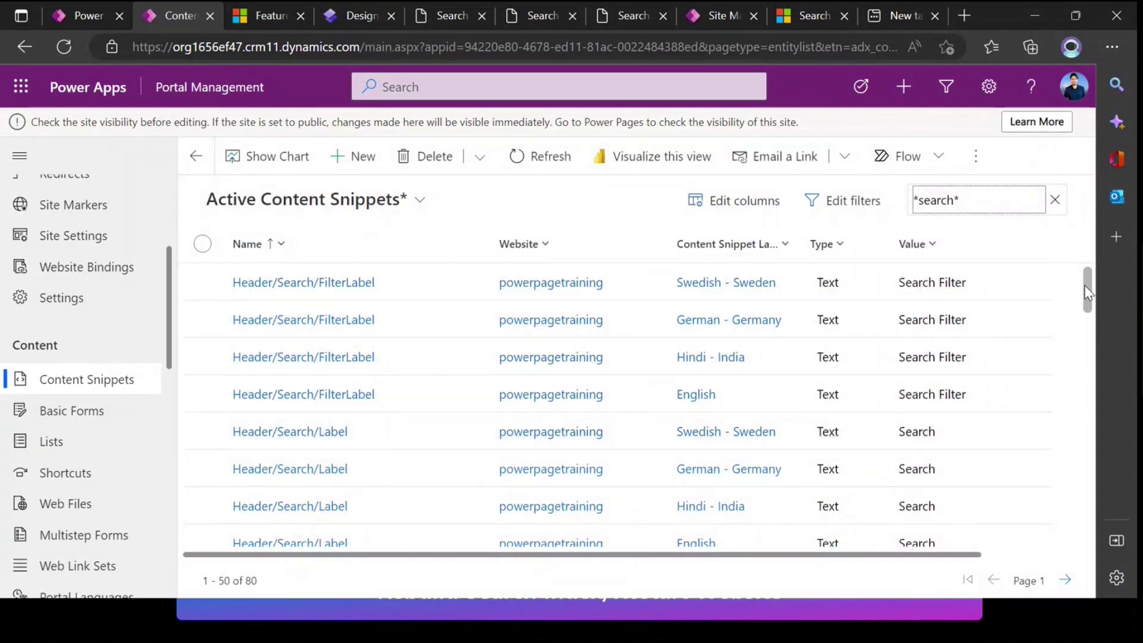
pyautogui.moveTo(1088, 293); pyautogui.dragTo(1085, 318)
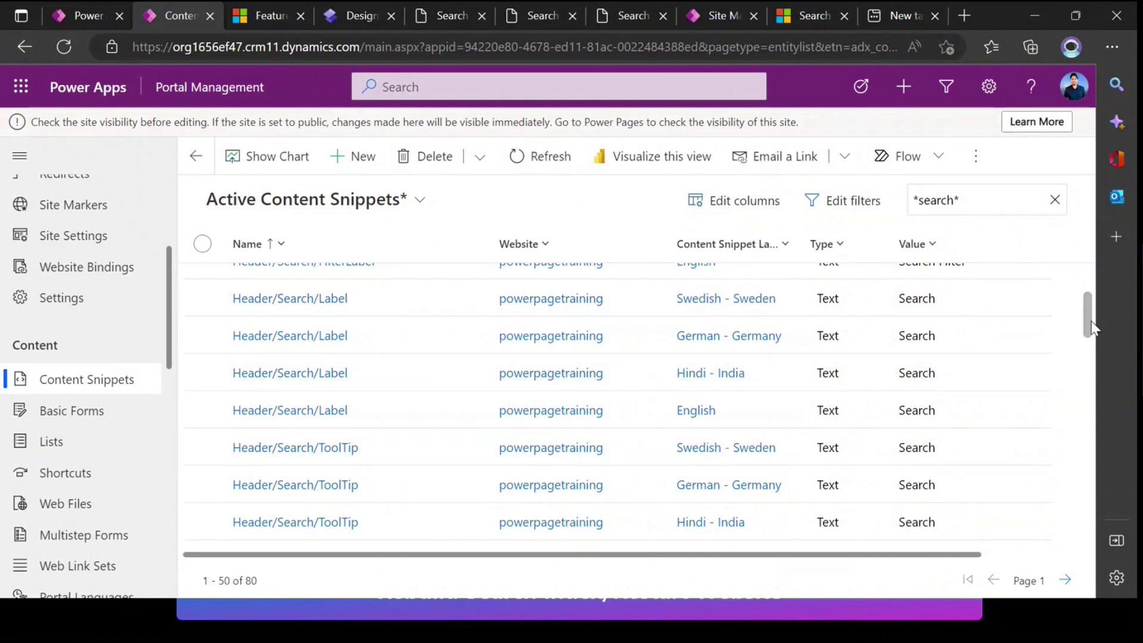
pyautogui.moveTo(1092, 327); pyautogui.dragTo(1081, 600)
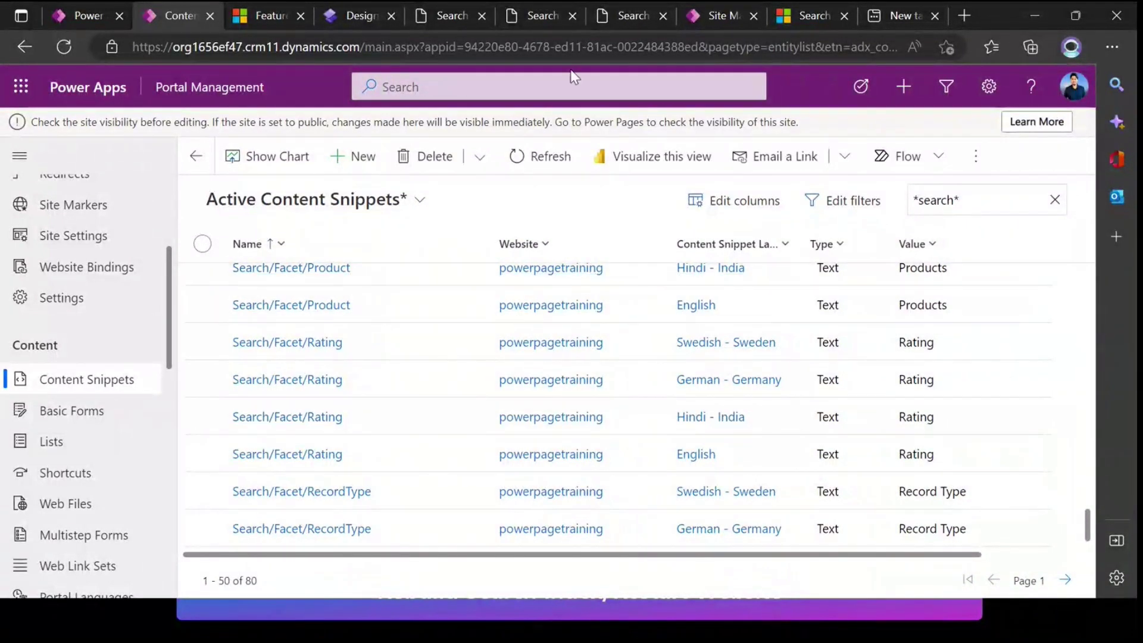
# Switch to the live portal, go to its home page, and search the site for powerapps from the header
pyautogui.click(433, 18)
pyautogui.click(474, 103)
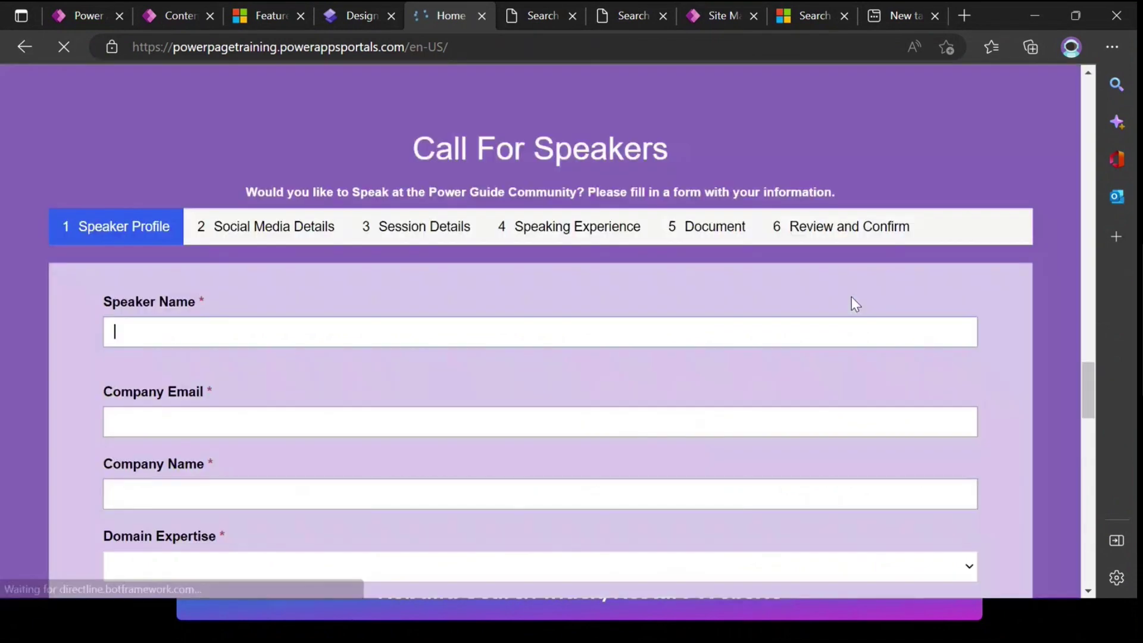
pyautogui.scroll(15, 1084, 91)
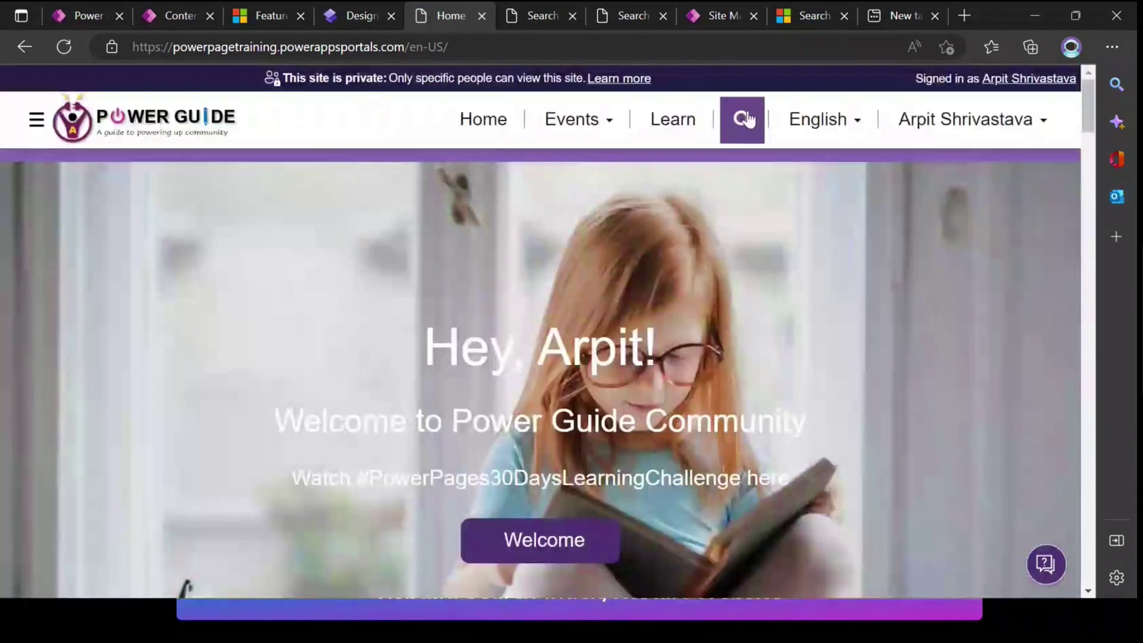
pyautogui.click(745, 119)
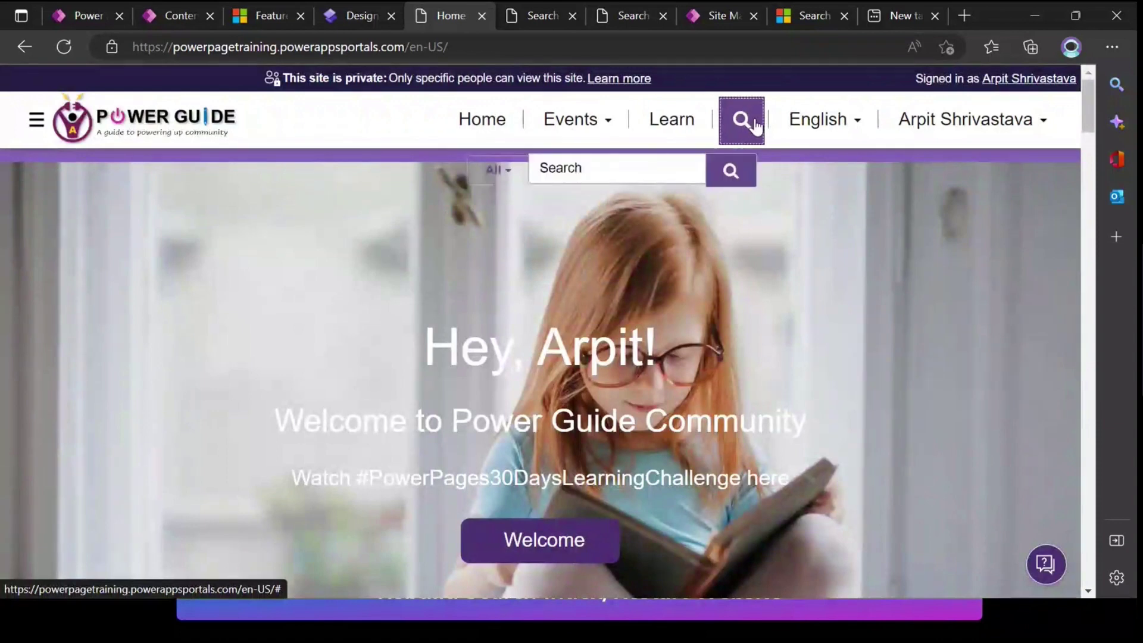
pyautogui.click(631, 160)
pyautogui.write('powerapps')
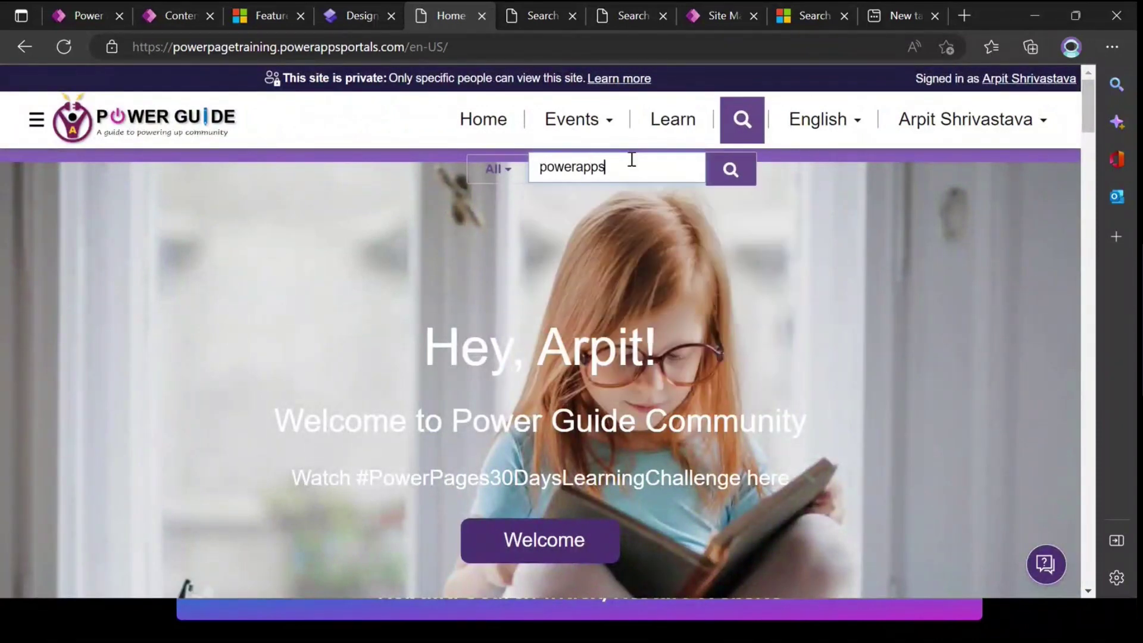
pyautogui.press('Return')
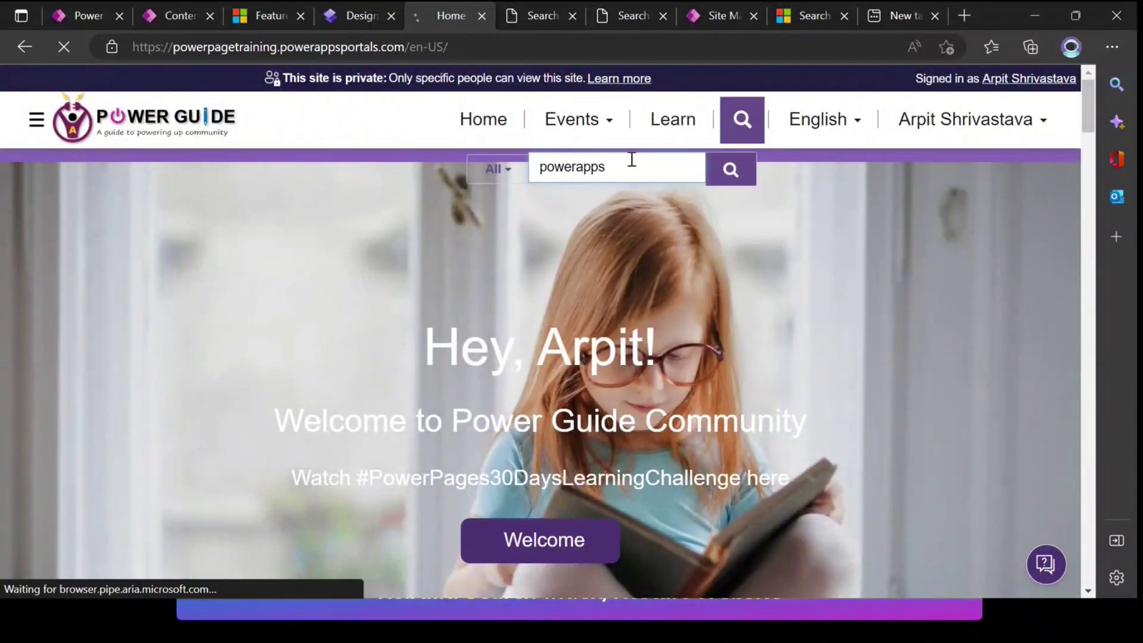
# Examine the powerapps search result page, checking its URL, record type and modified date facets, and the highlighted keyword in the results
pyautogui.scroll(-5, 793, 246)
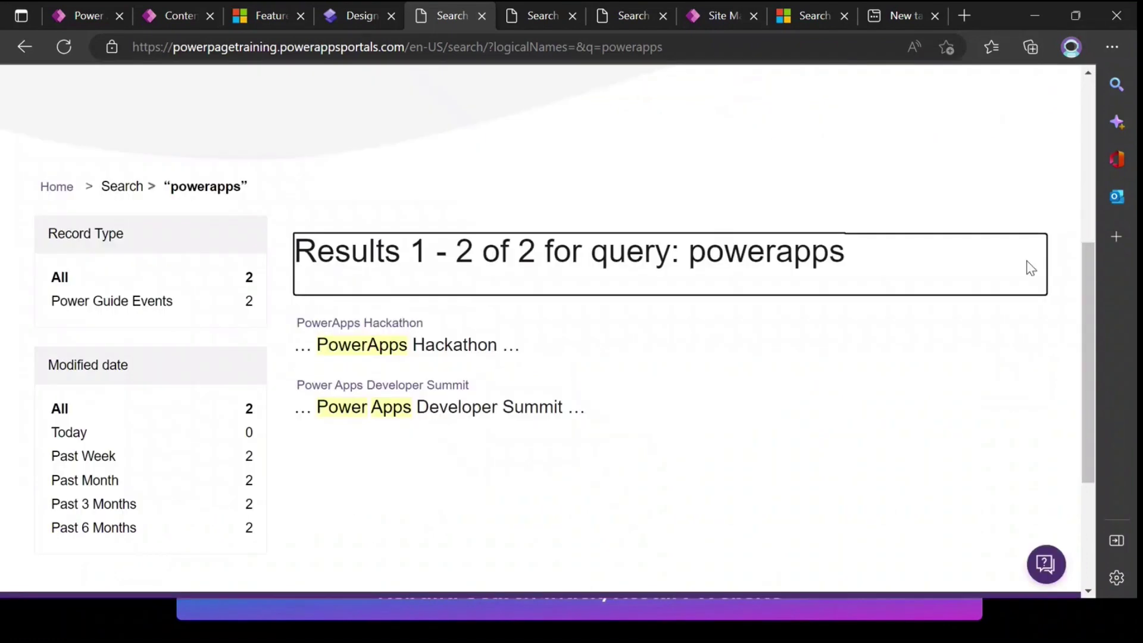
pyautogui.moveTo(1084, 256); pyautogui.dragTo(1086, 183)
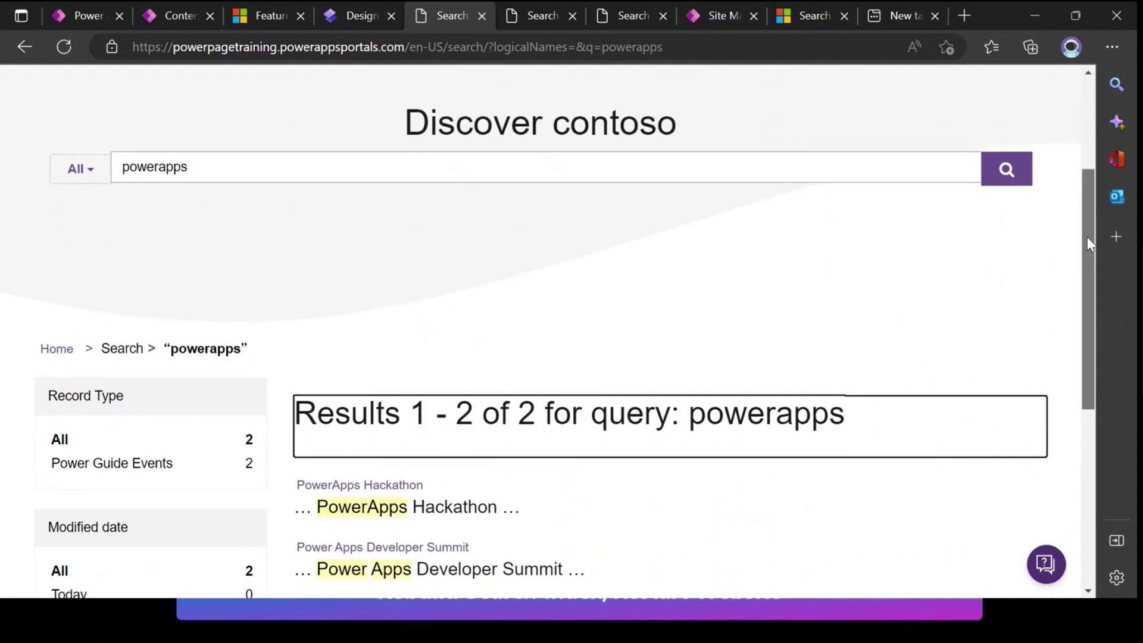
pyautogui.moveTo(1087, 237); pyautogui.dragTo(1098, 127)
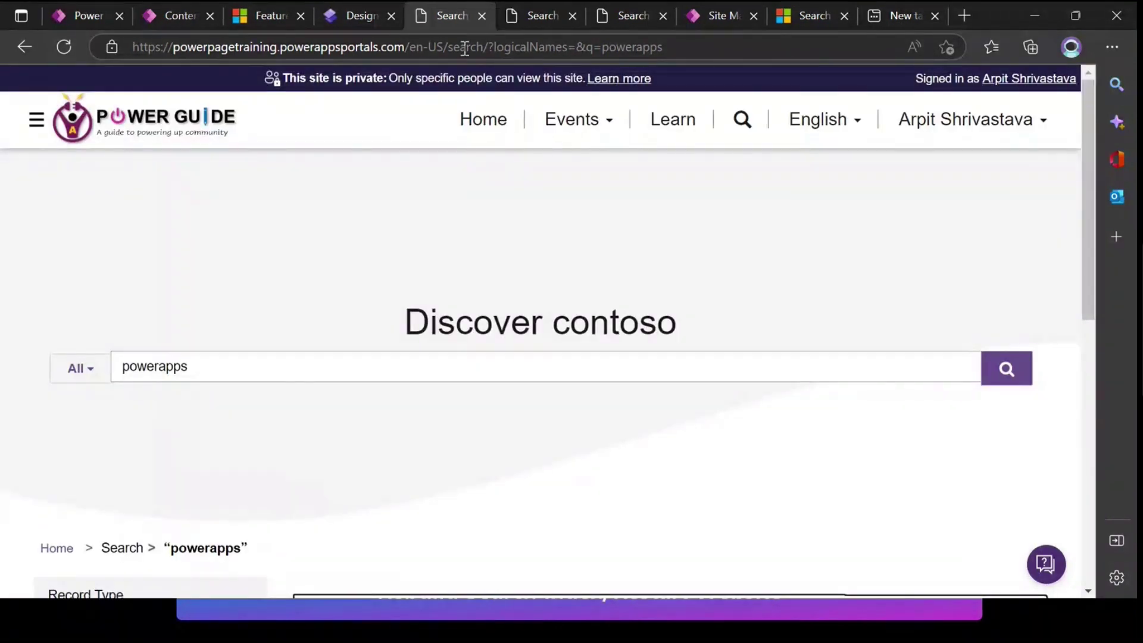
pyautogui.moveTo(1088, 209); pyautogui.dragTo(1083, 370)
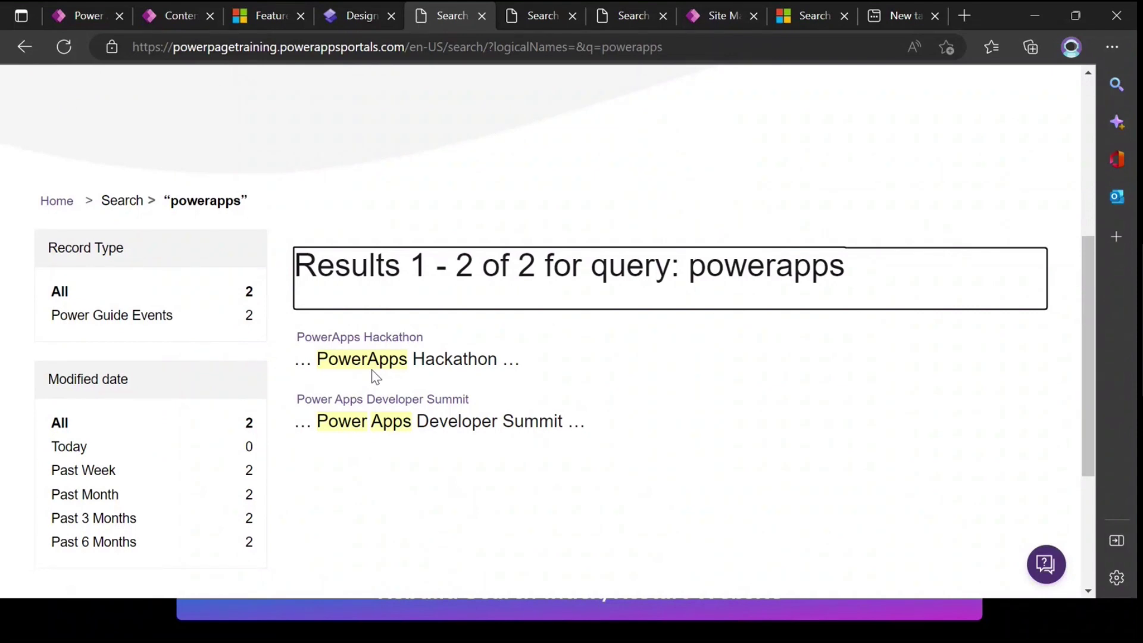
pyautogui.doubleClick(359, 357)
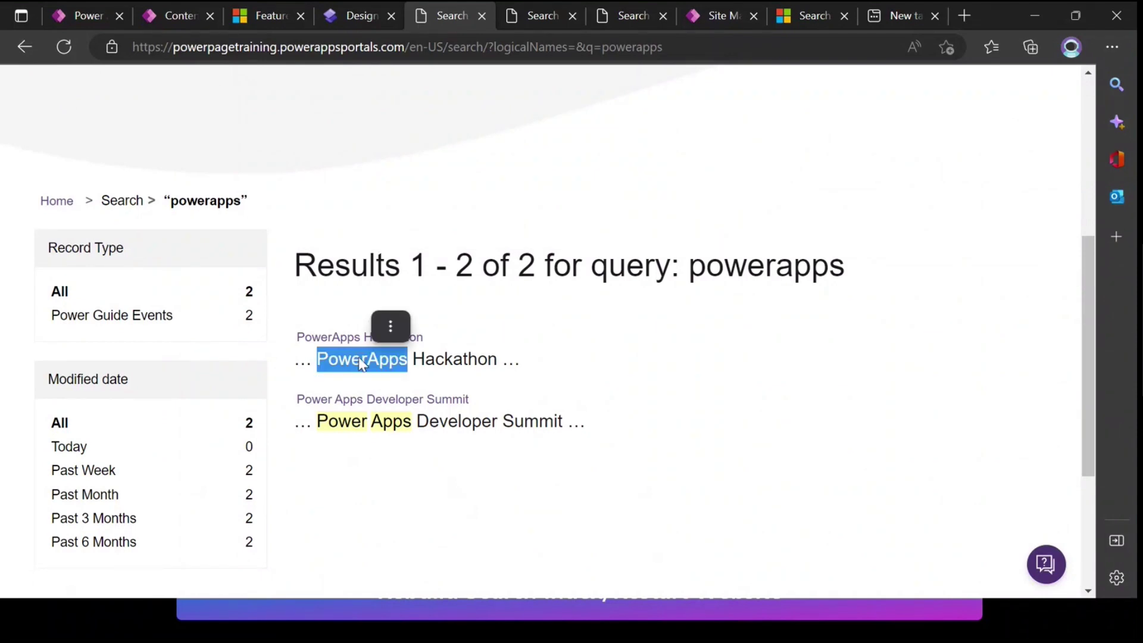
pyautogui.click(473, 501)
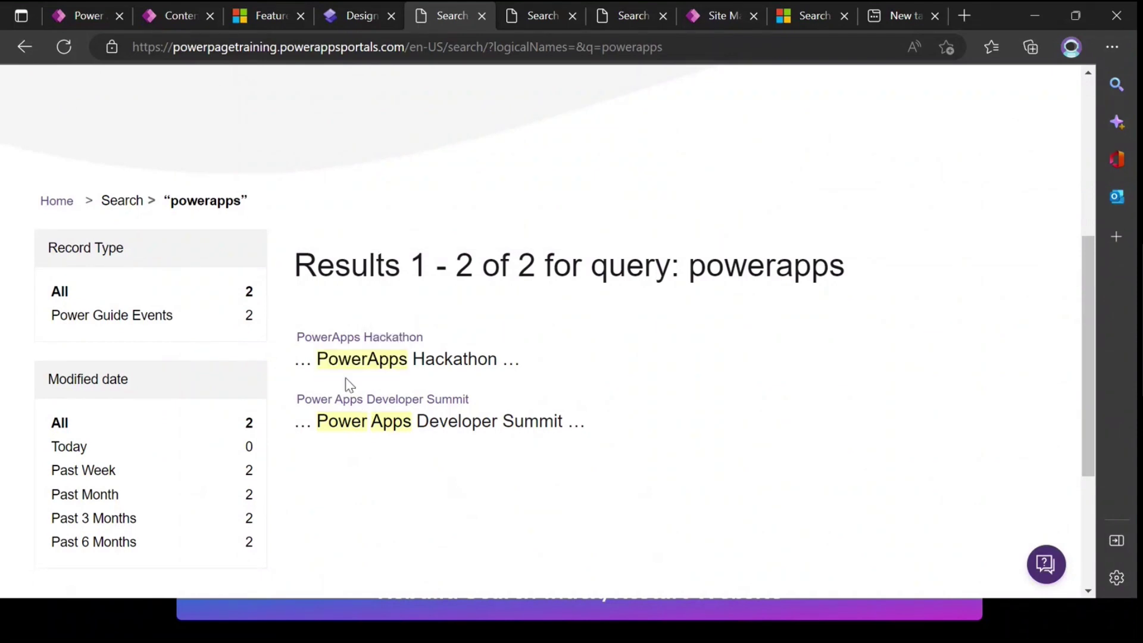
pyautogui.moveTo(1083, 374); pyautogui.dragTo(1087, 349)
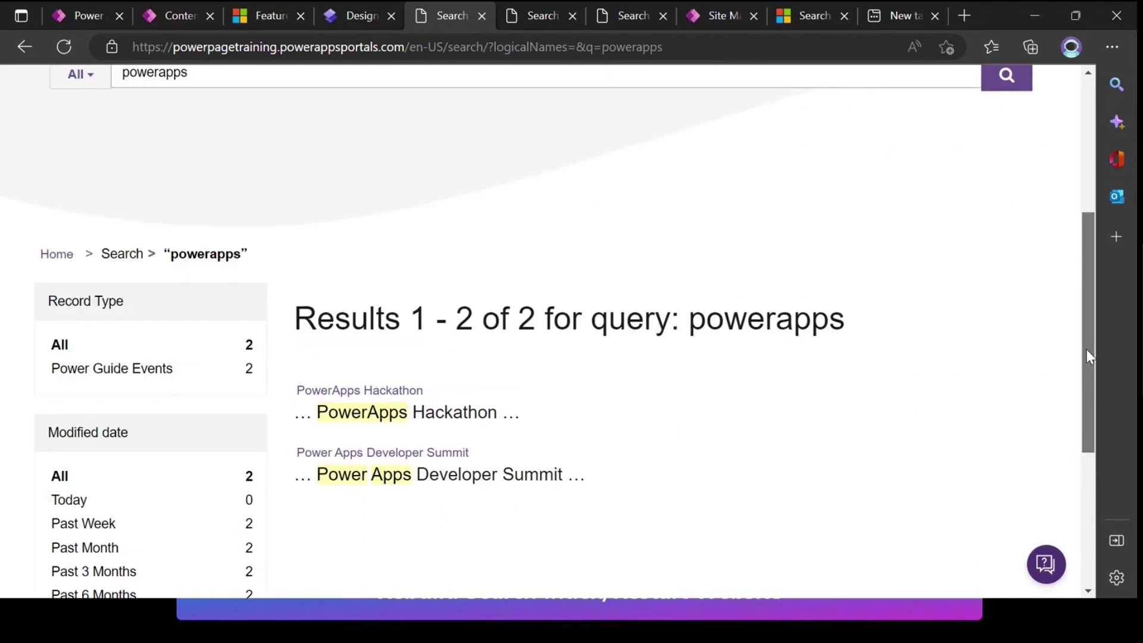
pyautogui.doubleClick(379, 420)
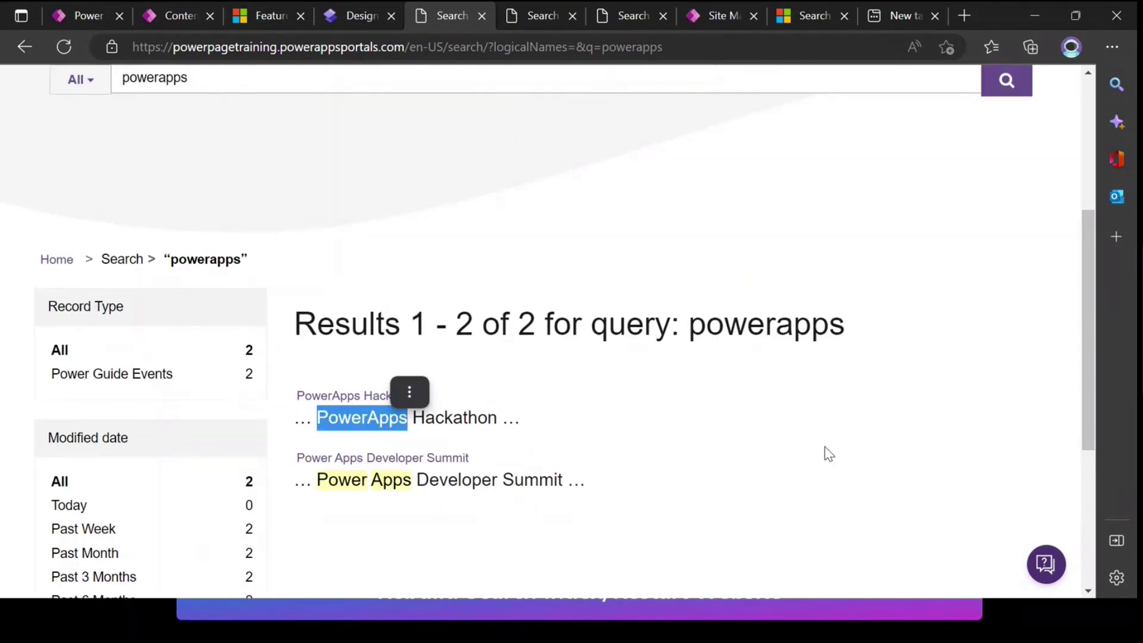
# Search the portal for hack from the results page's search box and look over the matching events
pyautogui.click(846, 460)
pyautogui.moveTo(1093, 400); pyautogui.dragTo(1093, 367)
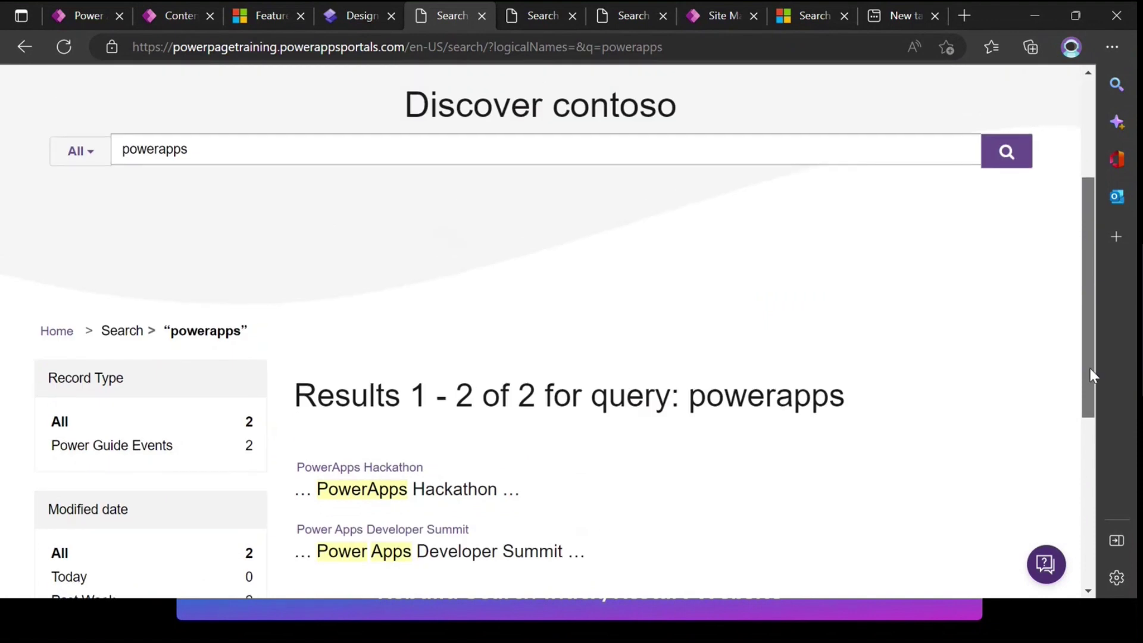
pyautogui.doubleClick(170, 143)
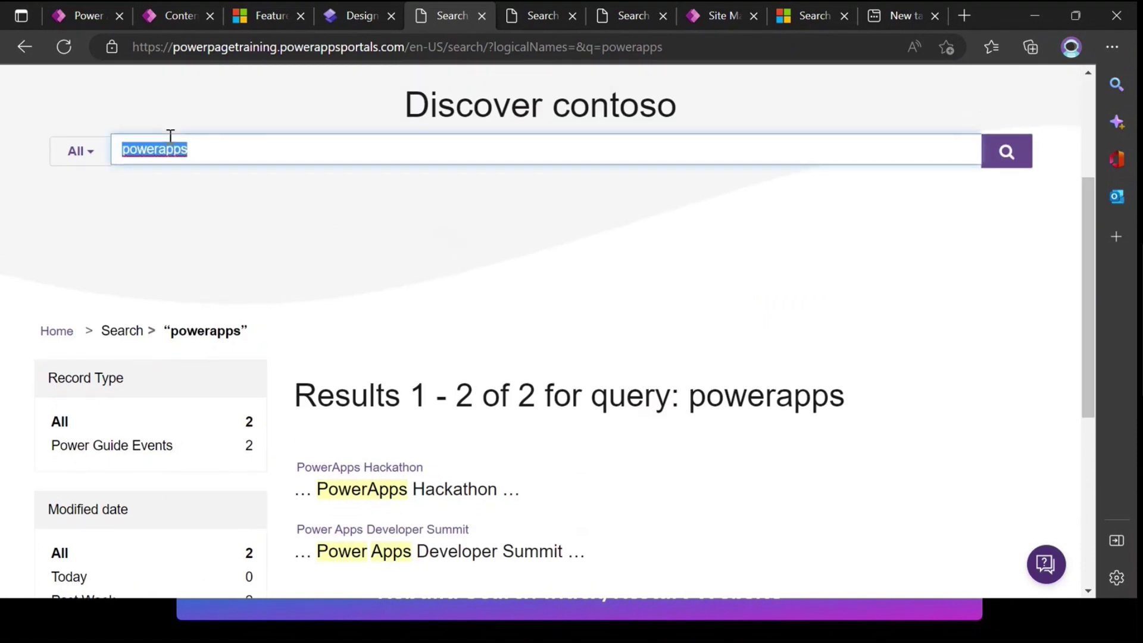
pyautogui.write('h')
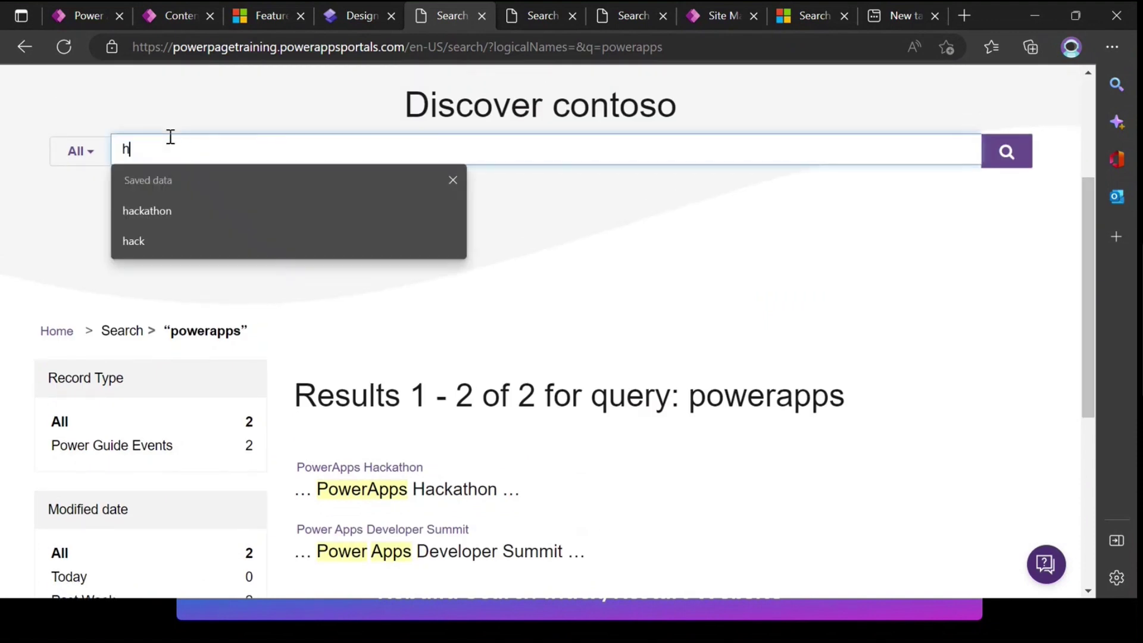
pyautogui.write('ack')
pyautogui.click(1004, 156)
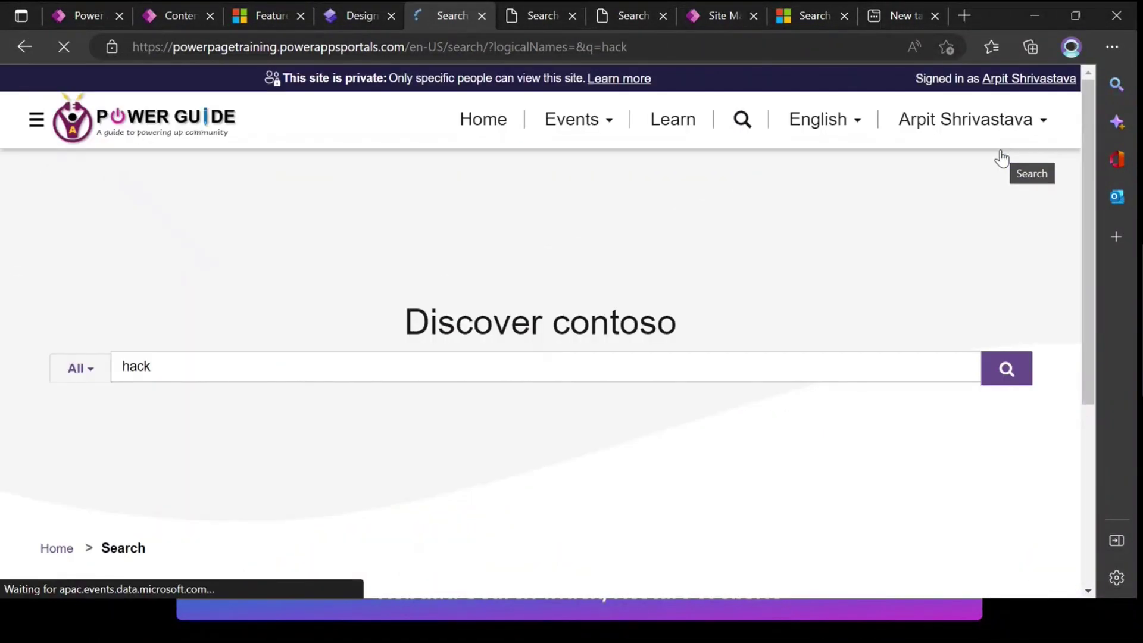
pyautogui.scroll(-2, 1087, 233)
pyautogui.scroll(1, 1083, 284)
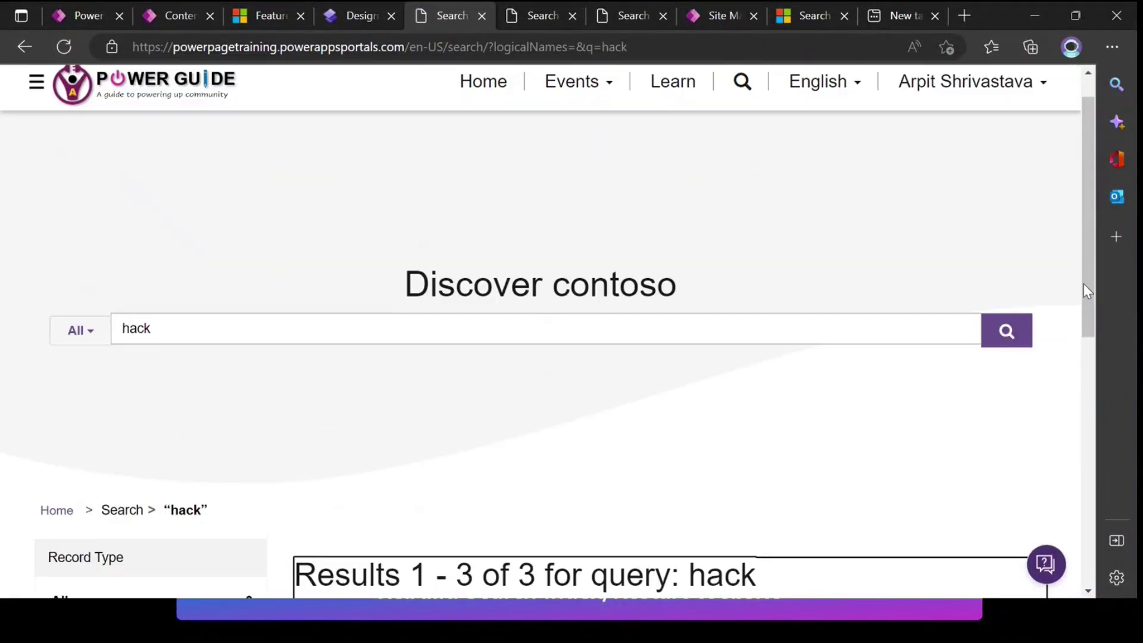
pyautogui.scroll(-5, 1083, 310)
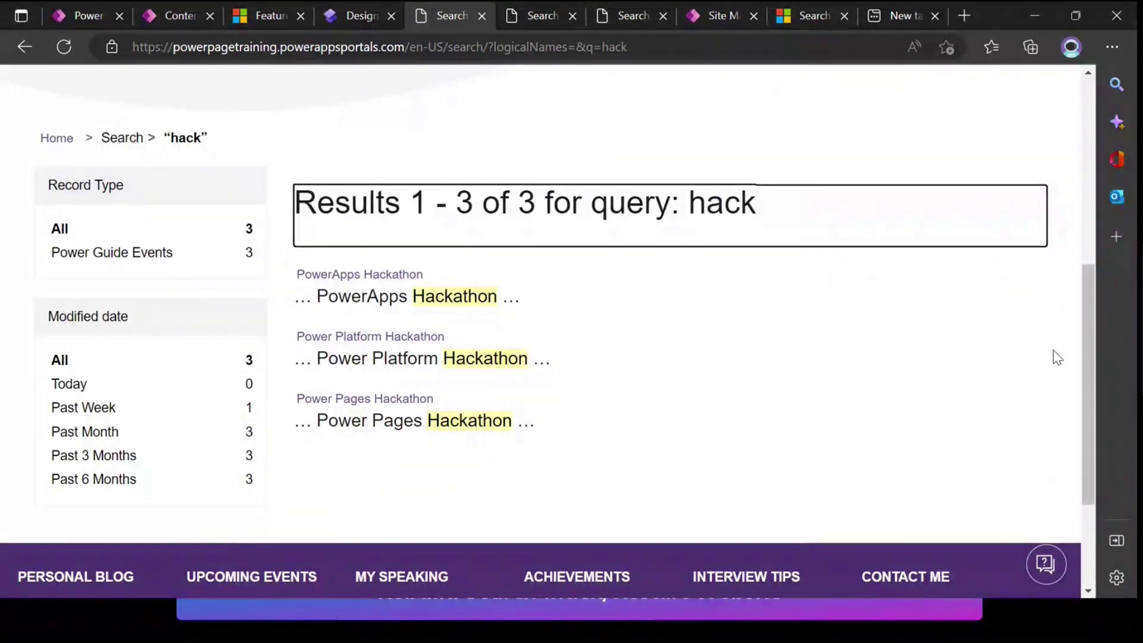
# Open the PowerApps Hackathon search result and check whether its Event Name and Event Description fields can be edited
pyautogui.moveTo(1088, 412); pyautogui.dragTo(1084, 353)
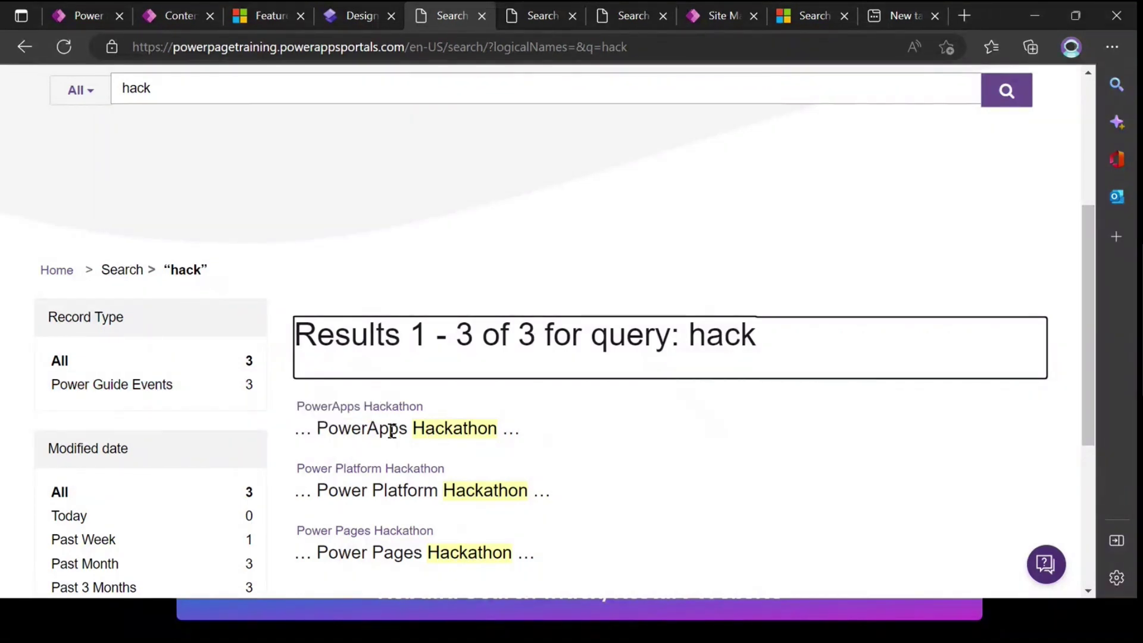
pyautogui.click(381, 410)
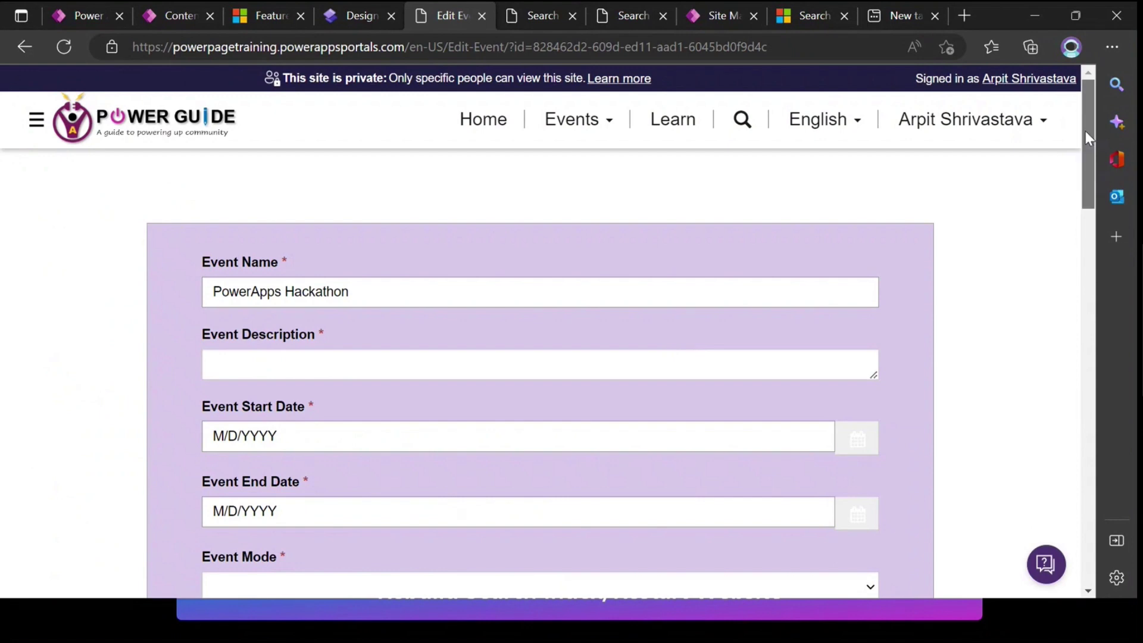
pyautogui.moveTo(1085, 131)
pyautogui.mouseDown()
pyautogui.moveTo(1075, 468)
pyautogui.moveTo(1067, 132)
pyautogui.mouseUp()
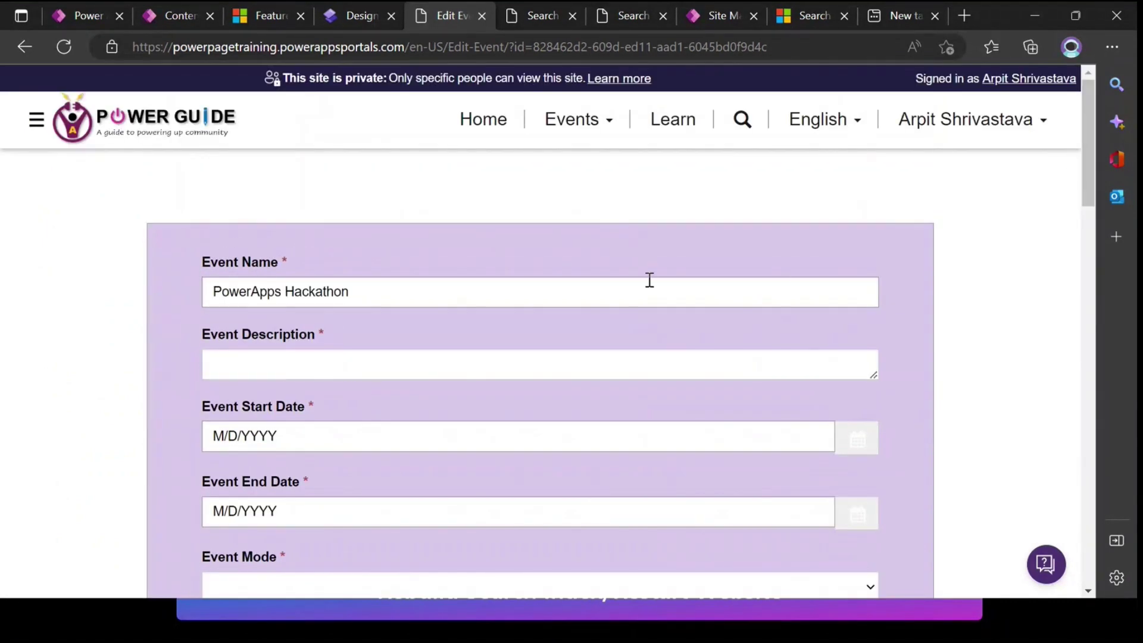
pyautogui.click(649, 280)
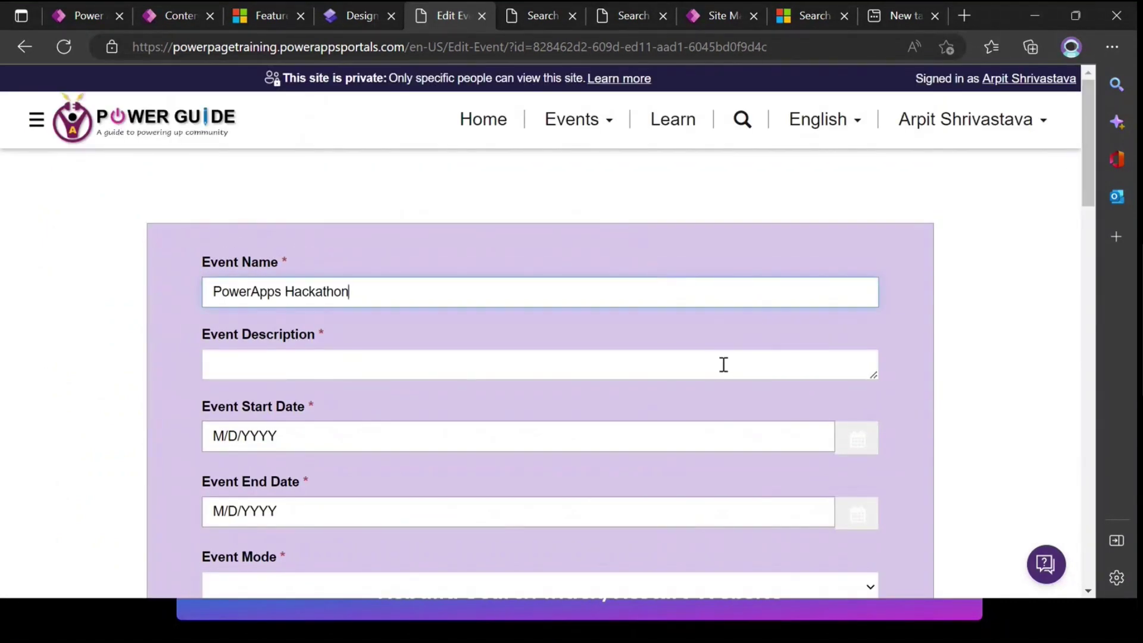
pyautogui.click(756, 356)
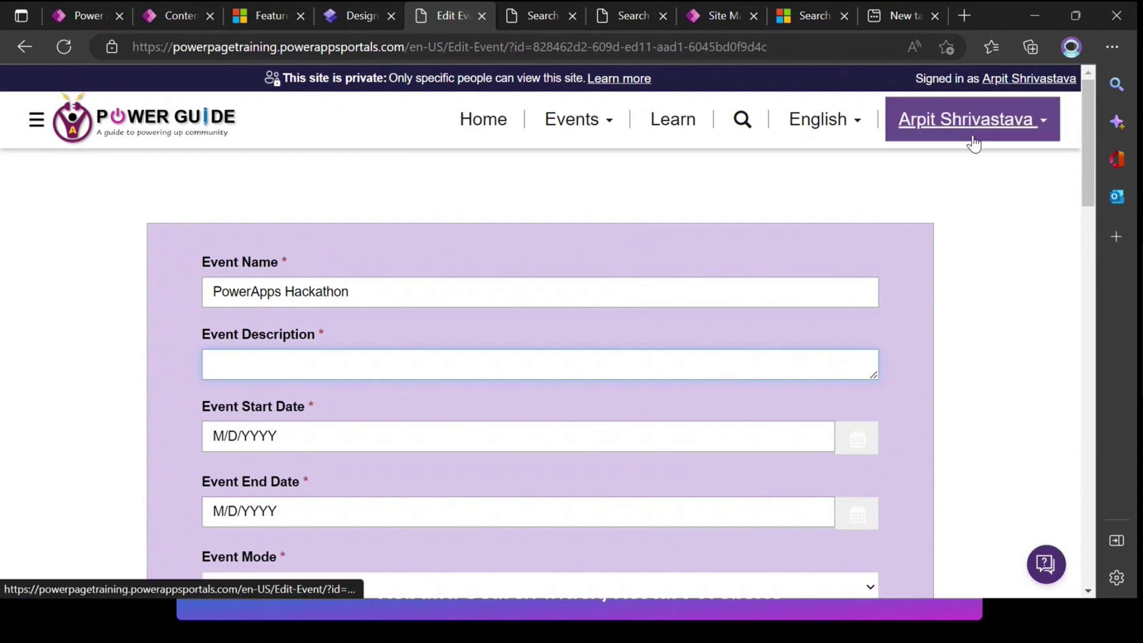
pyautogui.click(405, 293)
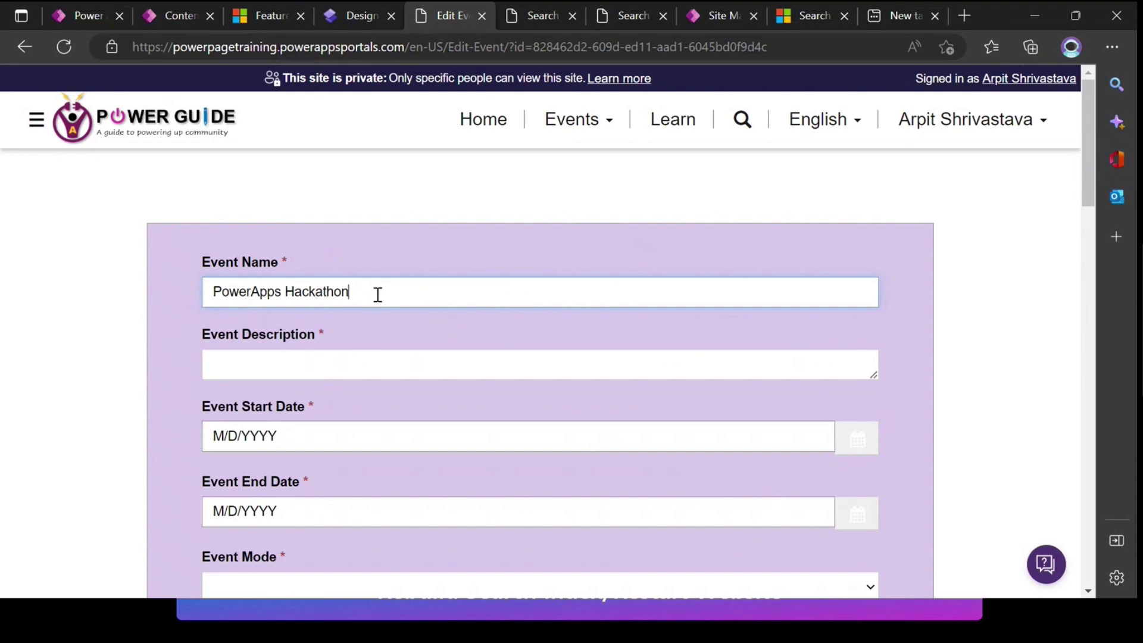
pyautogui.moveTo(1084, 208); pyautogui.dragTo(1105, 161)
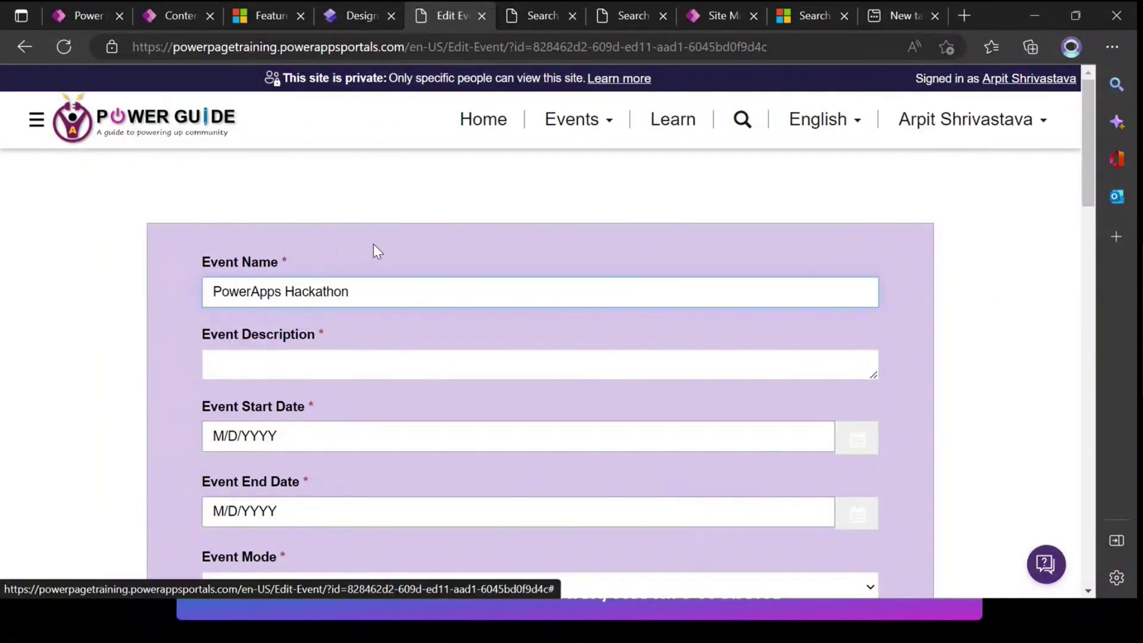
# Switch to the other local portal account with its saved user name and password, and check the event form's Event Name field
pyautogui.click(938, 122)
pyautogui.click(983, 224)
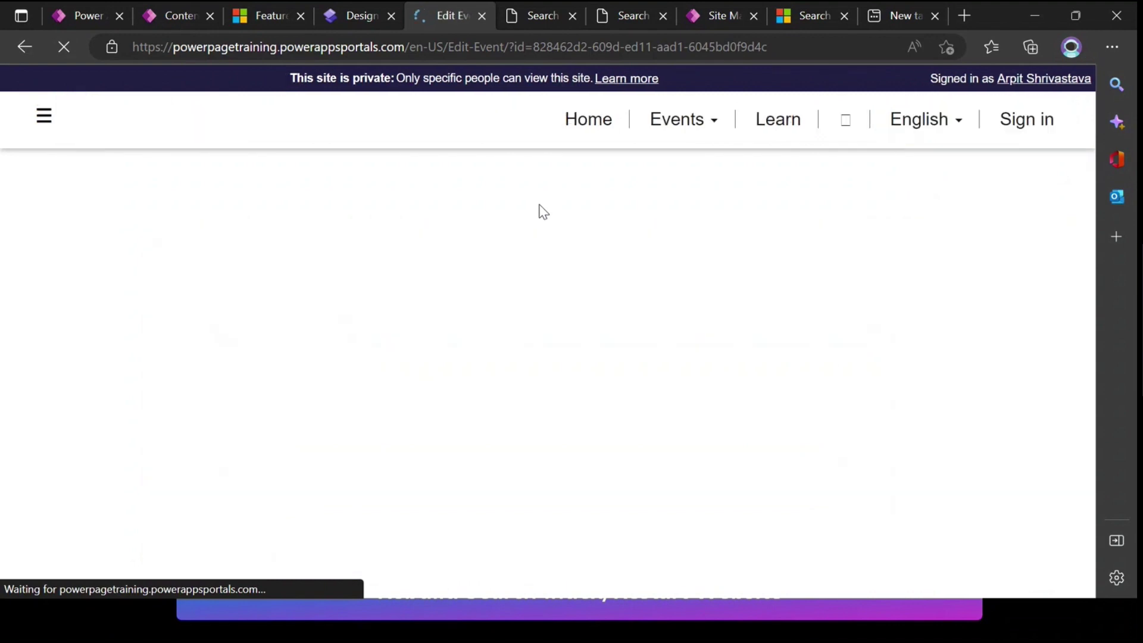
pyautogui.click(1012, 146)
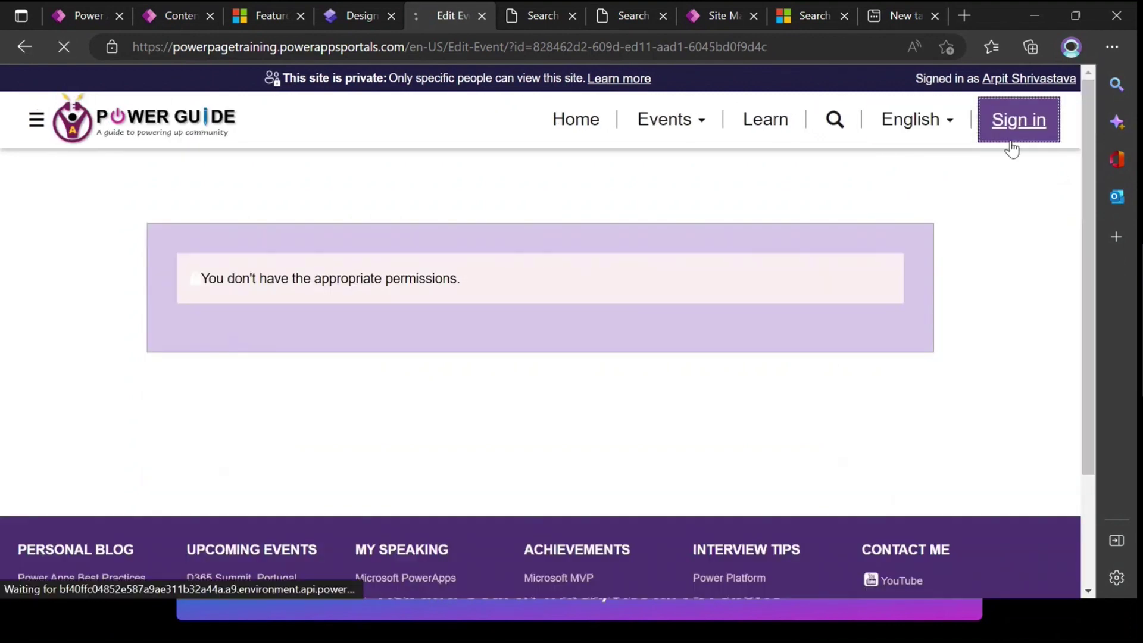
pyautogui.click(296, 300)
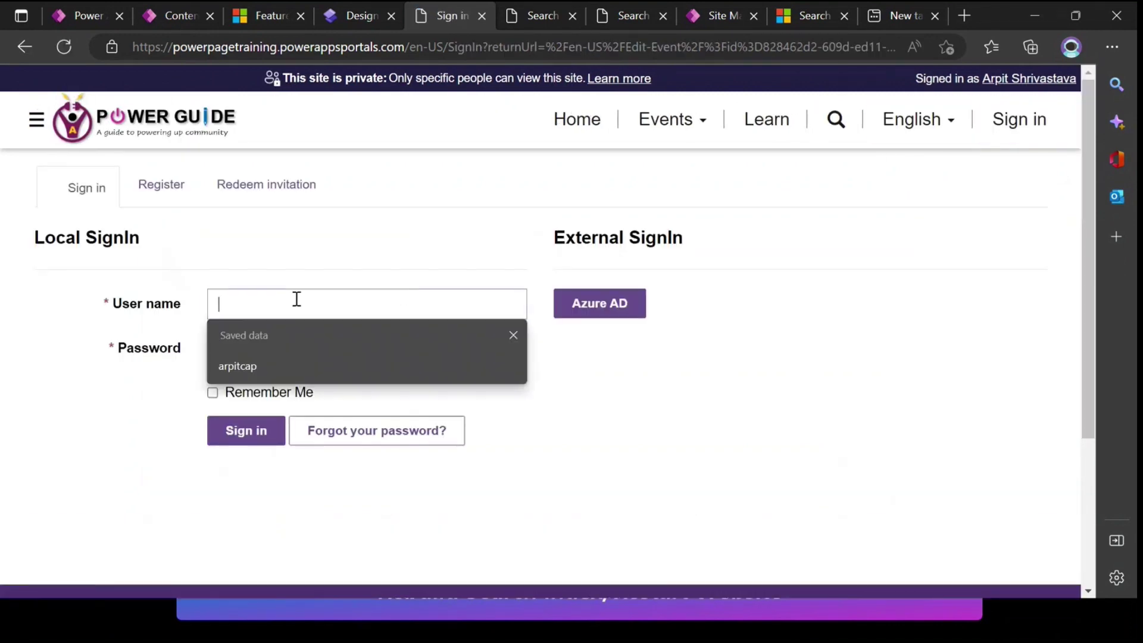
pyautogui.click(258, 365)
pyautogui.click(259, 360)
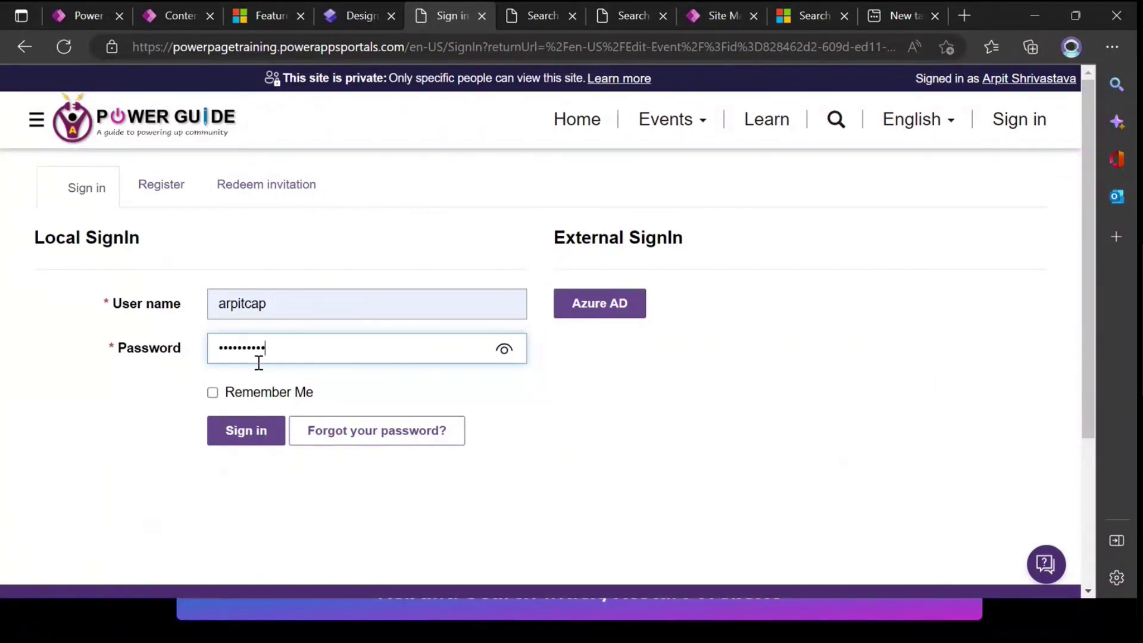
pyautogui.press('Return')
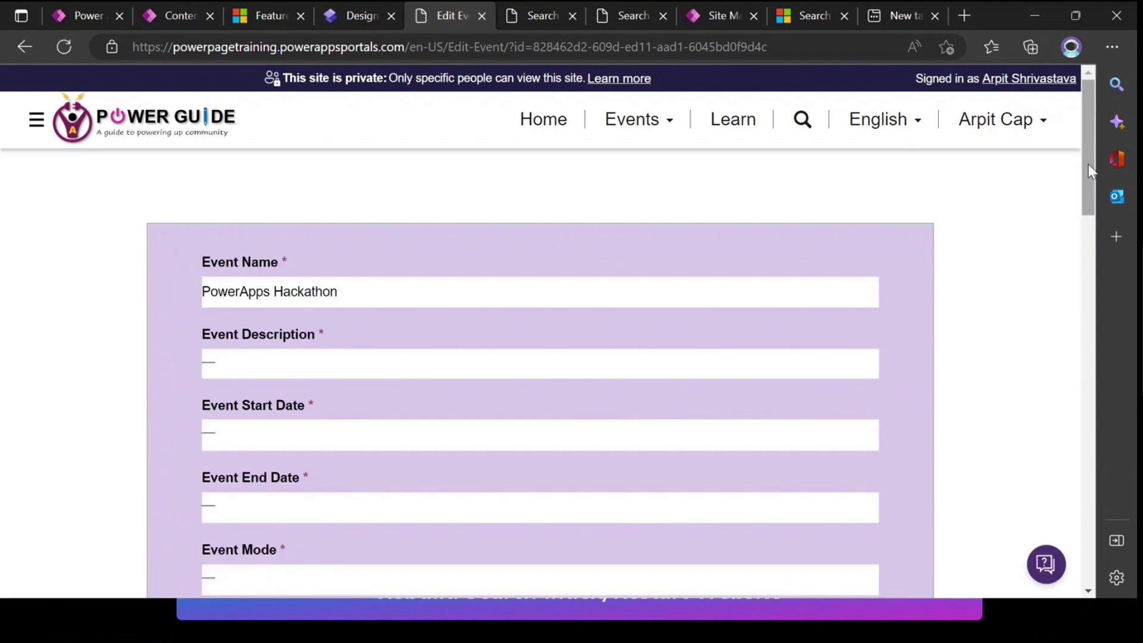
pyautogui.moveTo(1088, 163)
pyautogui.mouseDown()
pyautogui.moveTo(1083, 523)
pyautogui.moveTo(1083, 166)
pyautogui.mouseUp()
pyautogui.click(338, 265)
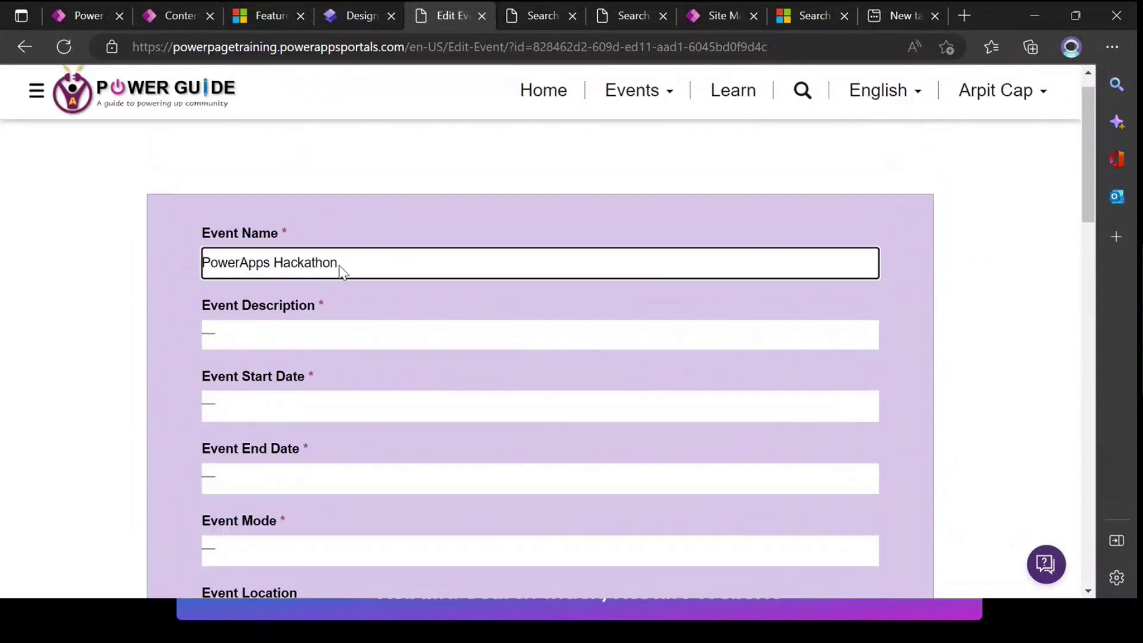
# Go to the portal's home page and search the site for pune from the header
pyautogui.click(563, 97)
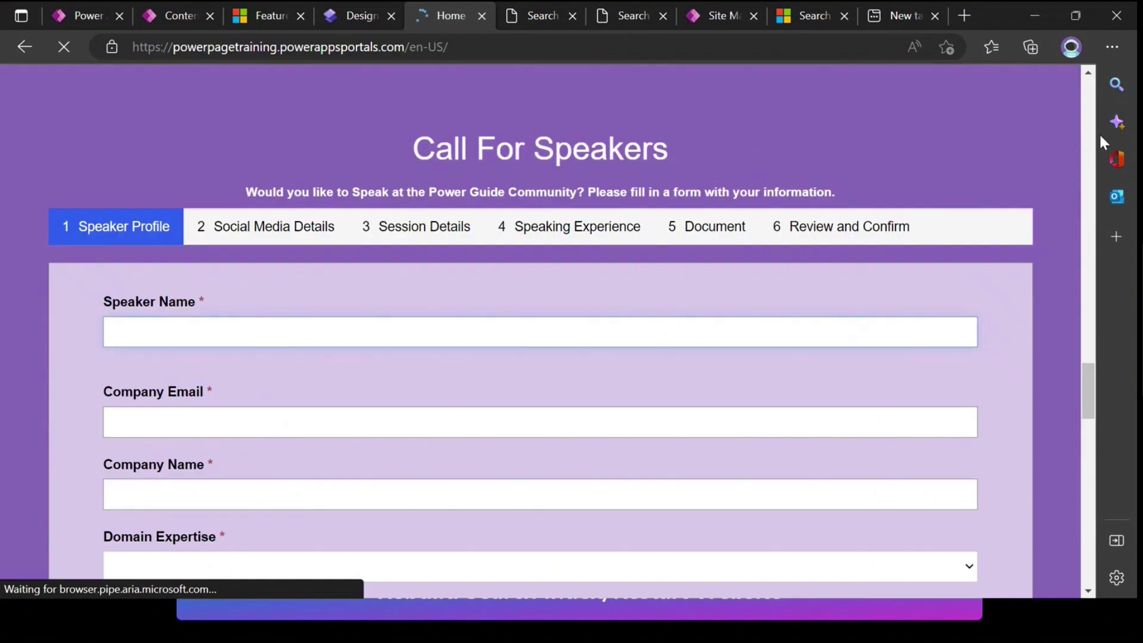
pyautogui.click(1087, 91)
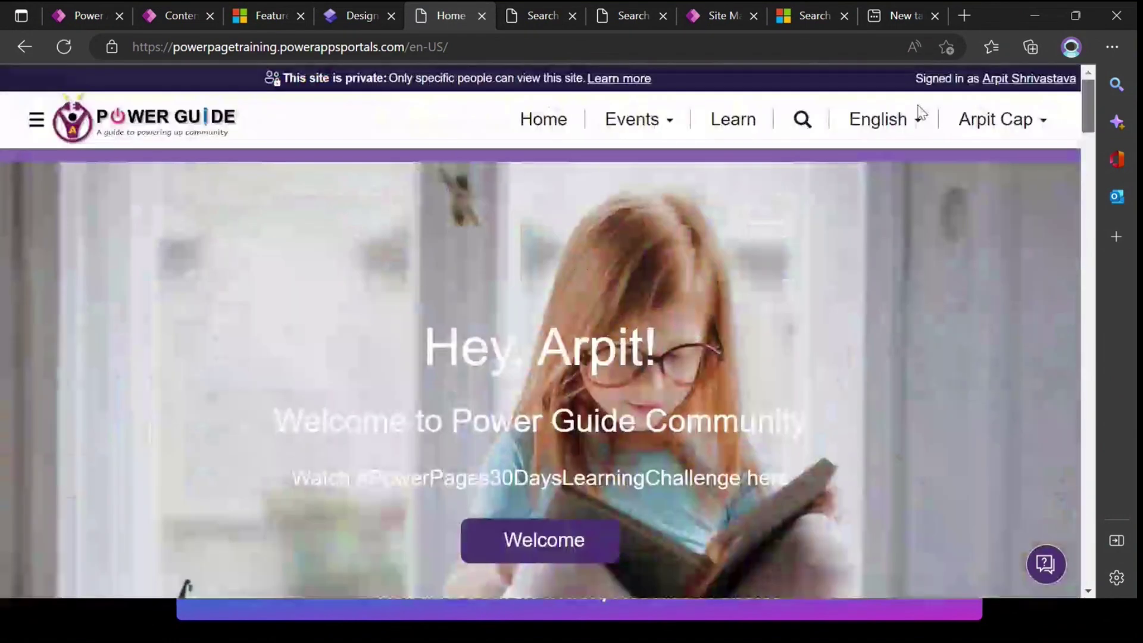
pyautogui.scroll(-2, 1073, 101)
pyautogui.scroll(2, 1072, 102)
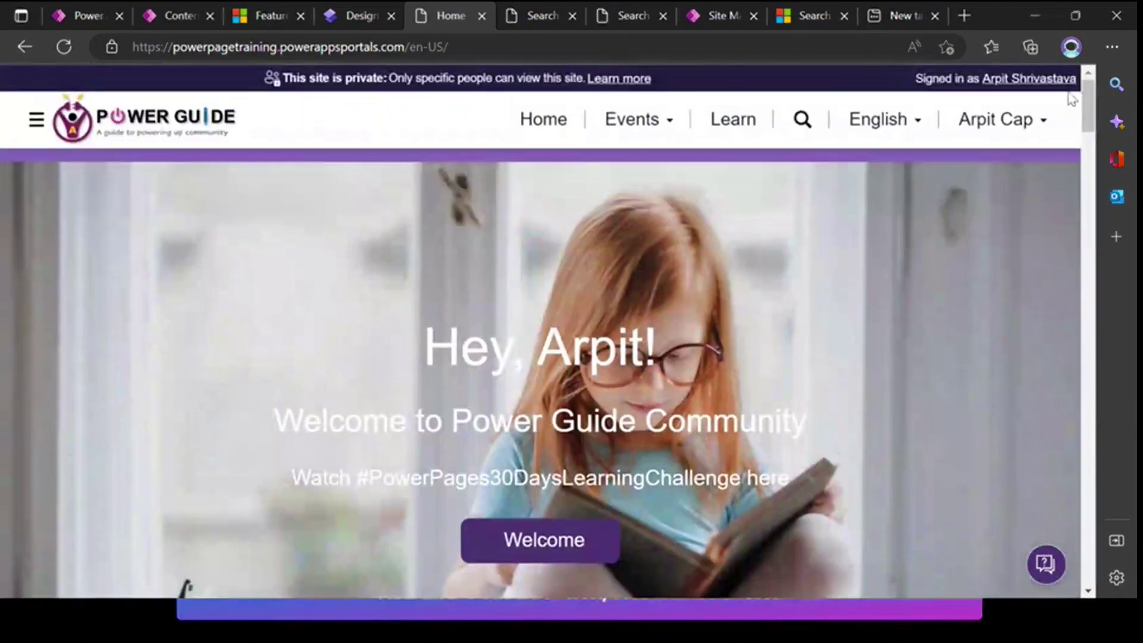
pyautogui.click(820, 130)
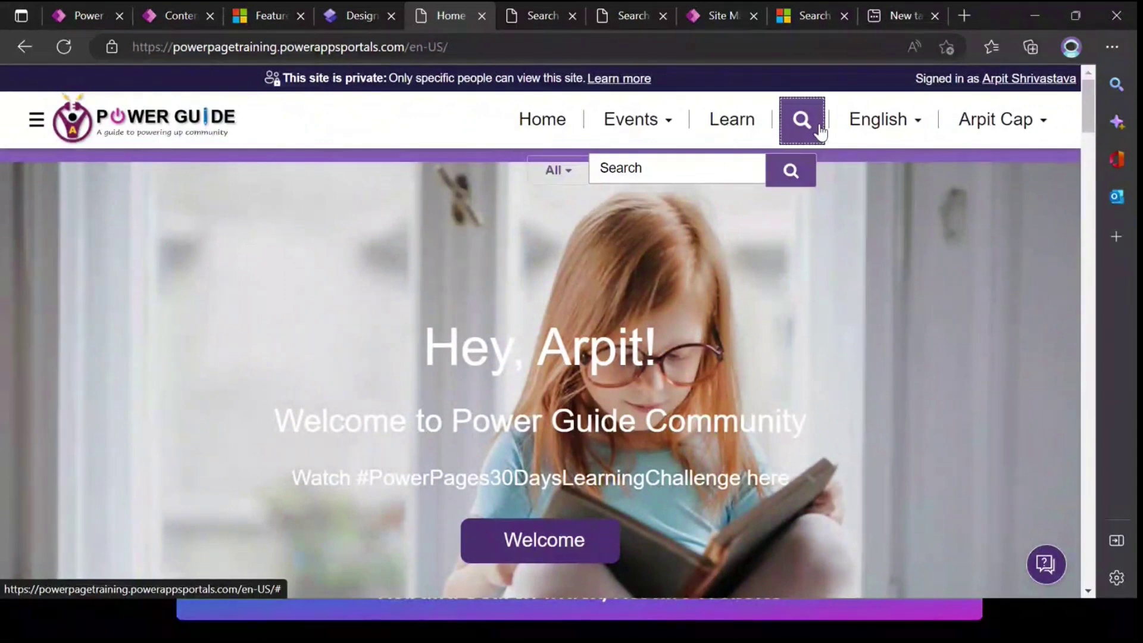
pyautogui.click(821, 131)
pyautogui.click(810, 130)
pyautogui.click(669, 169)
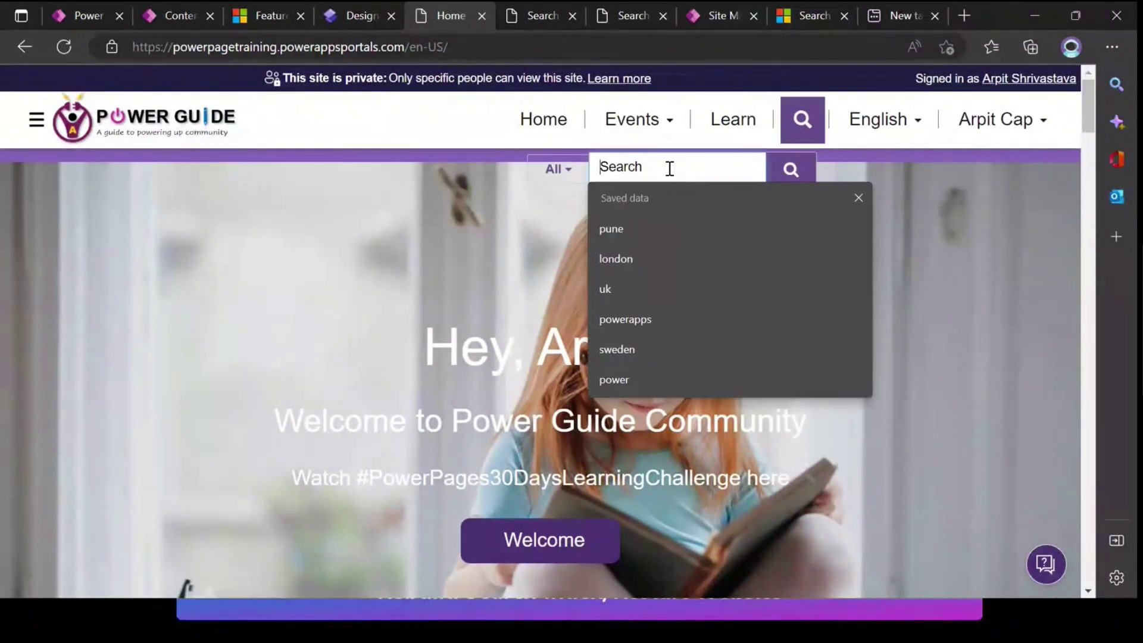
pyautogui.write('pune')
pyautogui.press('Return')
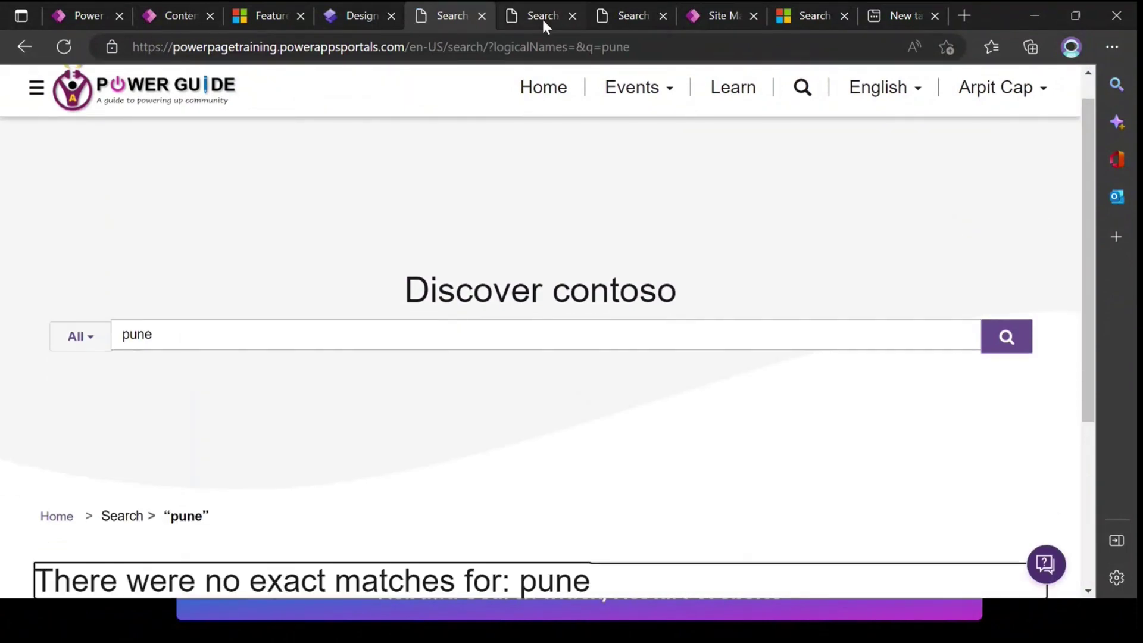
# Look at the other open powerapps and hackathon search result pages, and return to the pune results
pyautogui.click(542, 17)
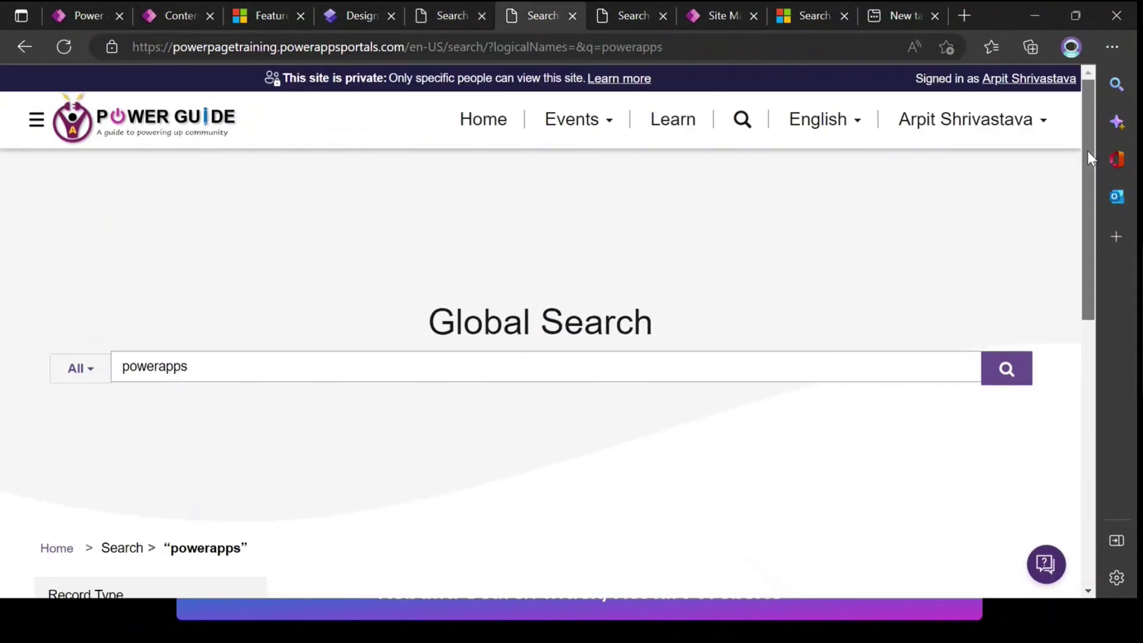
pyautogui.moveTo(1087, 152); pyautogui.dragTo(640, 63)
pyautogui.click(619, 15)
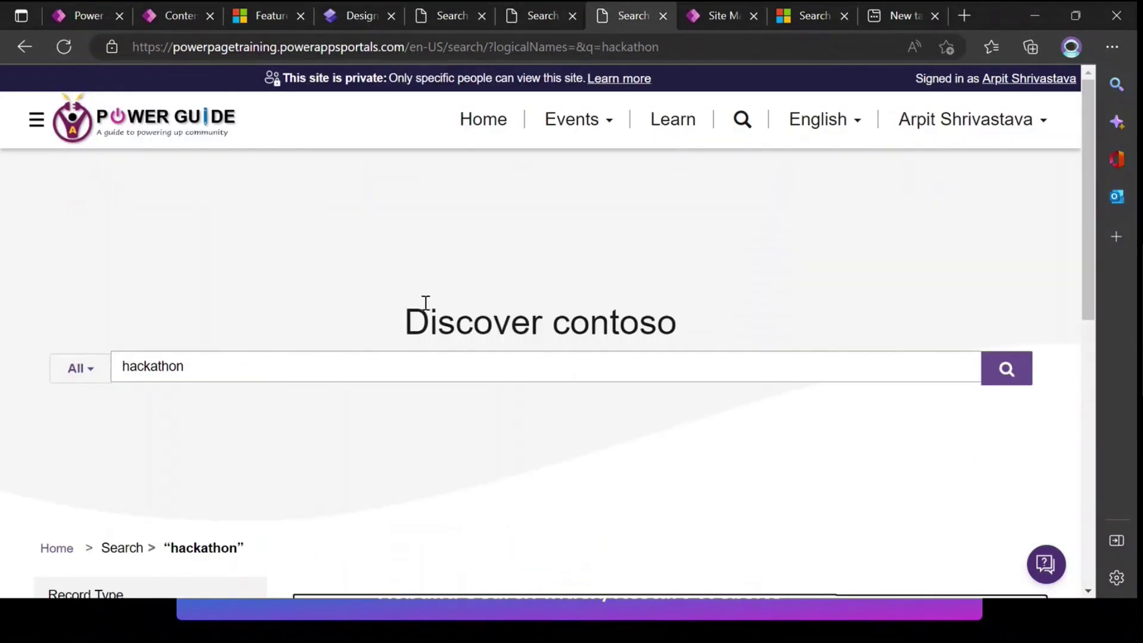
pyautogui.doubleClick(235, 356)
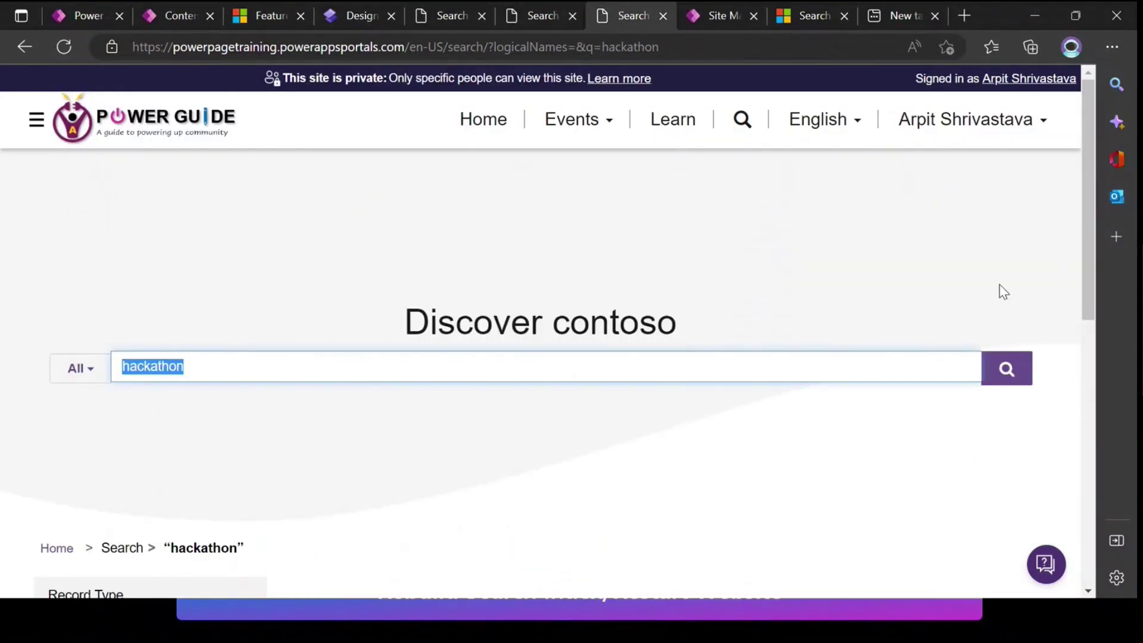
pyautogui.click(445, 16)
pyautogui.click(283, 342)
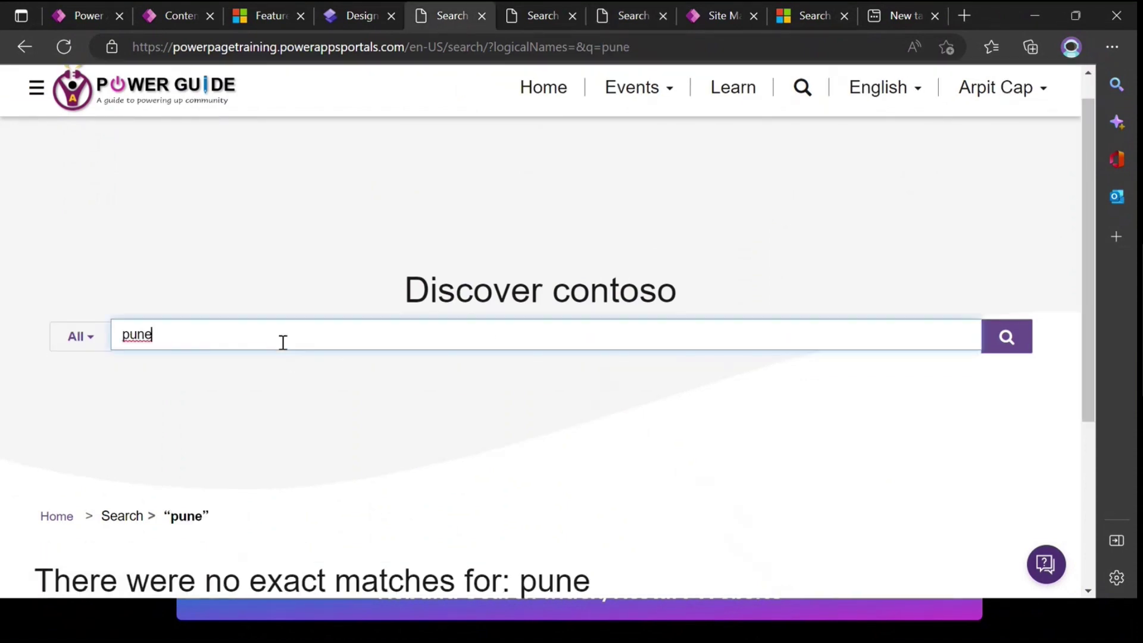
# Return to the portal's home page, search for powerapps from the header, and look over the results under this account
pyautogui.click(543, 101)
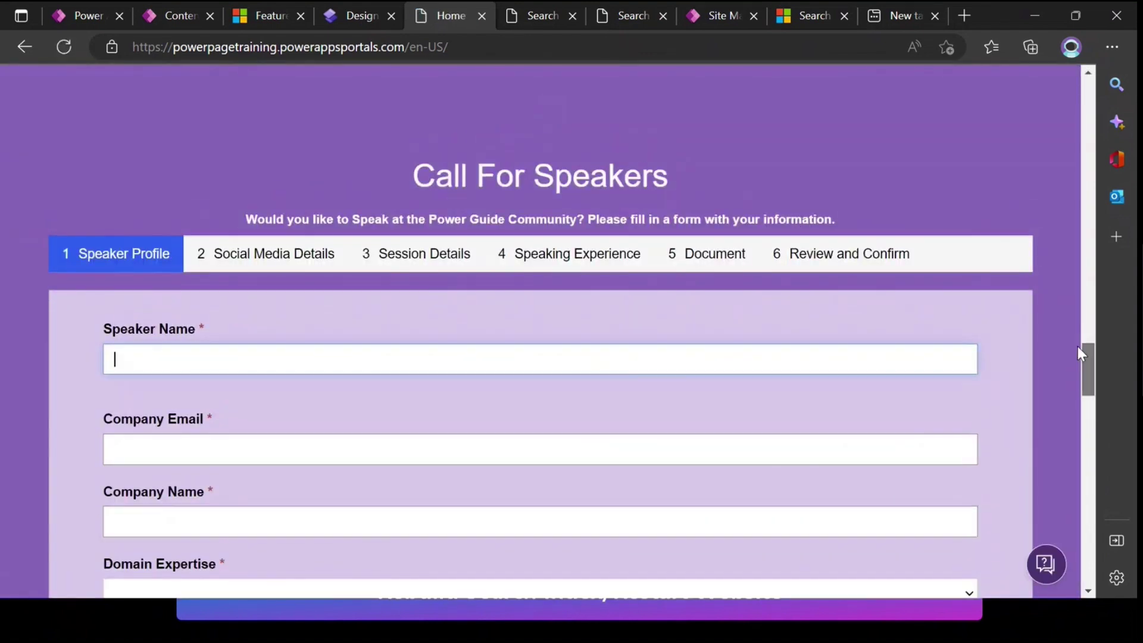
pyautogui.moveTo(1090, 366); pyautogui.dragTo(1079, 95)
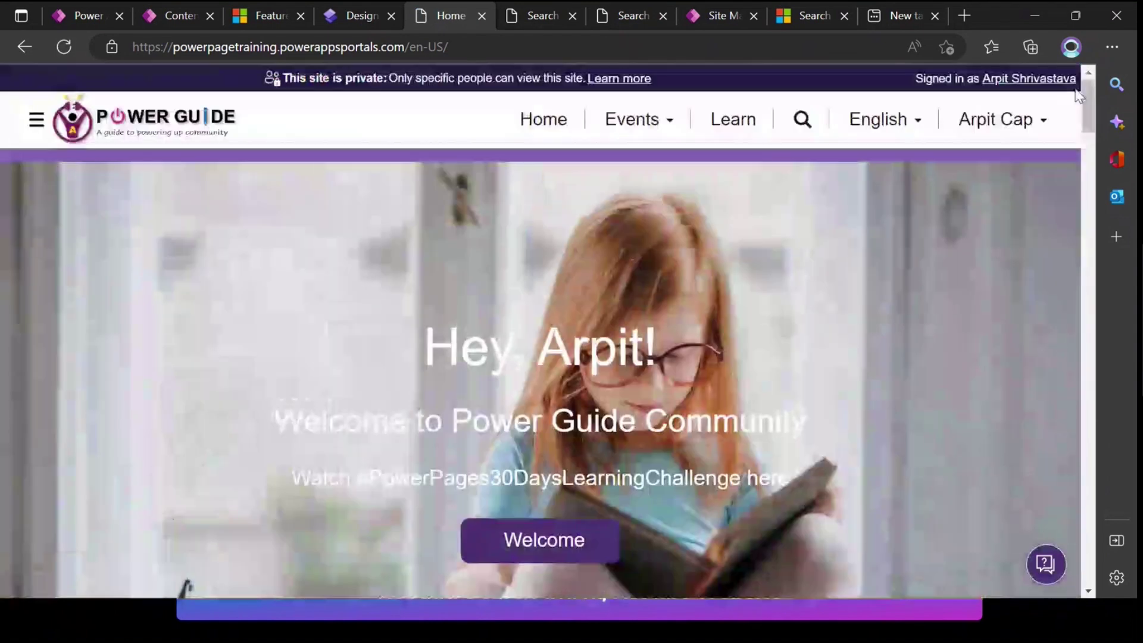
pyautogui.click(818, 136)
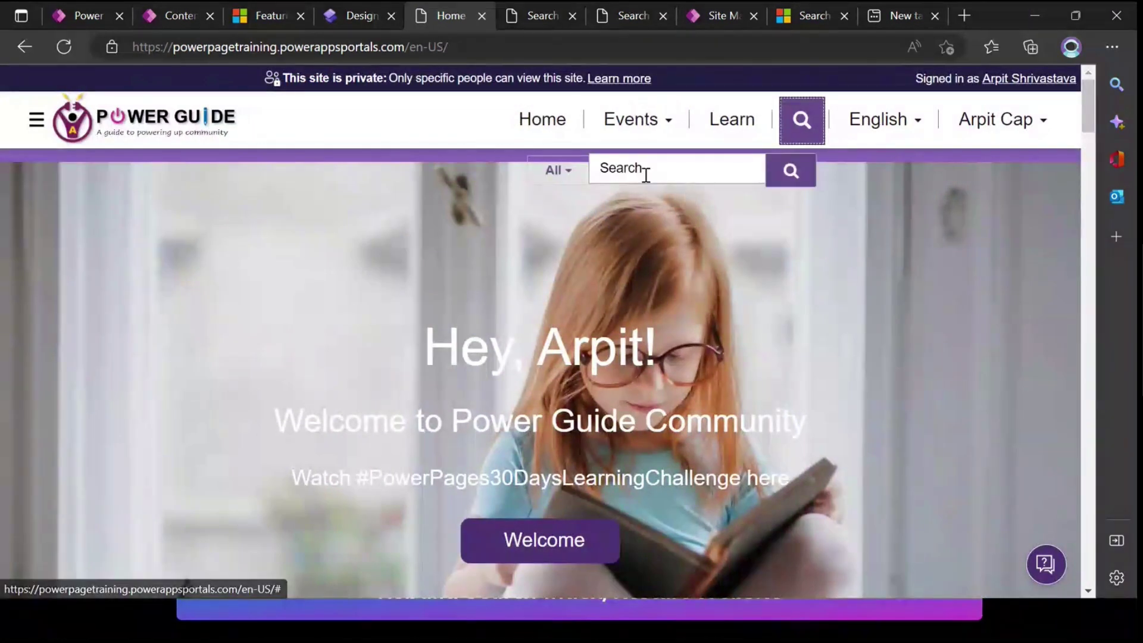
pyautogui.click(646, 175)
pyautogui.write('powe')
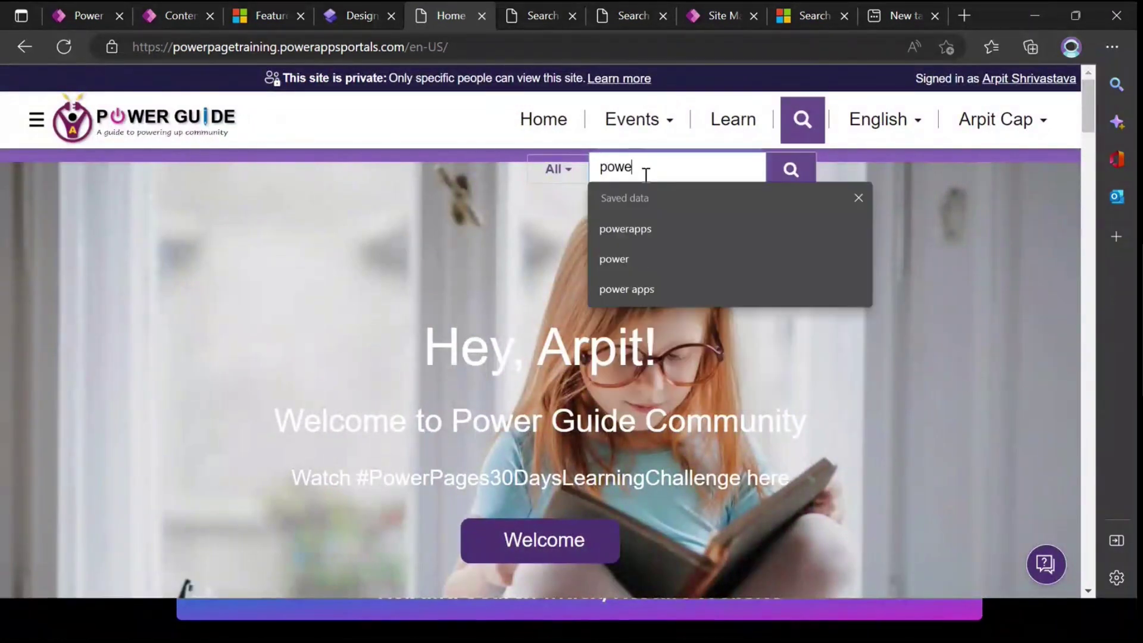
pyautogui.write('rapps')
pyautogui.press('Return')
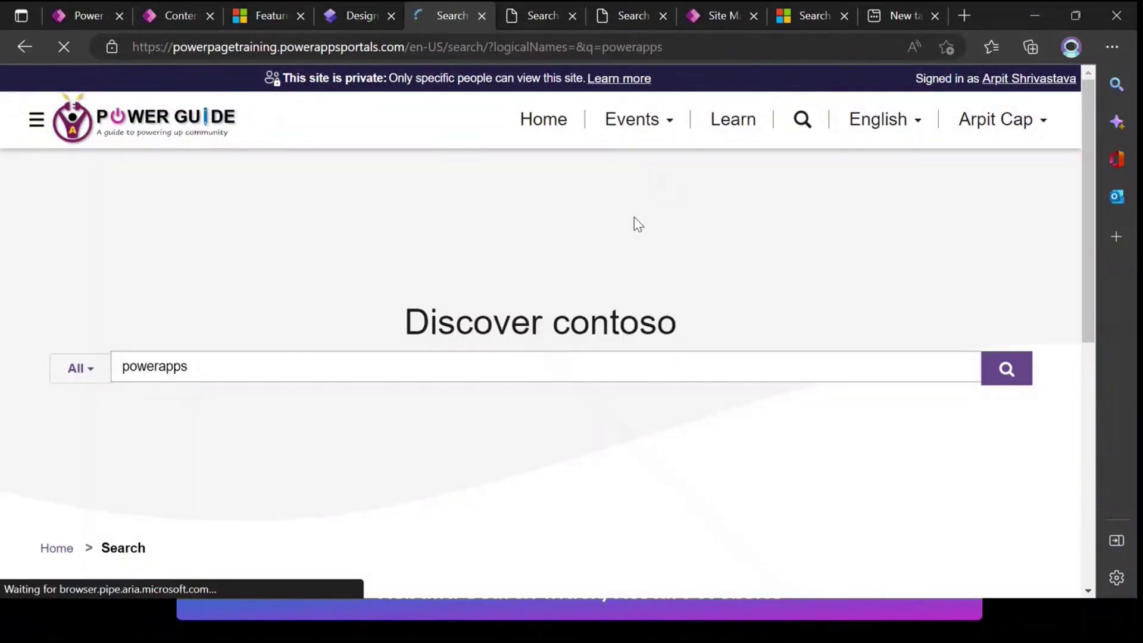
pyautogui.scroll(-5, 408, 324)
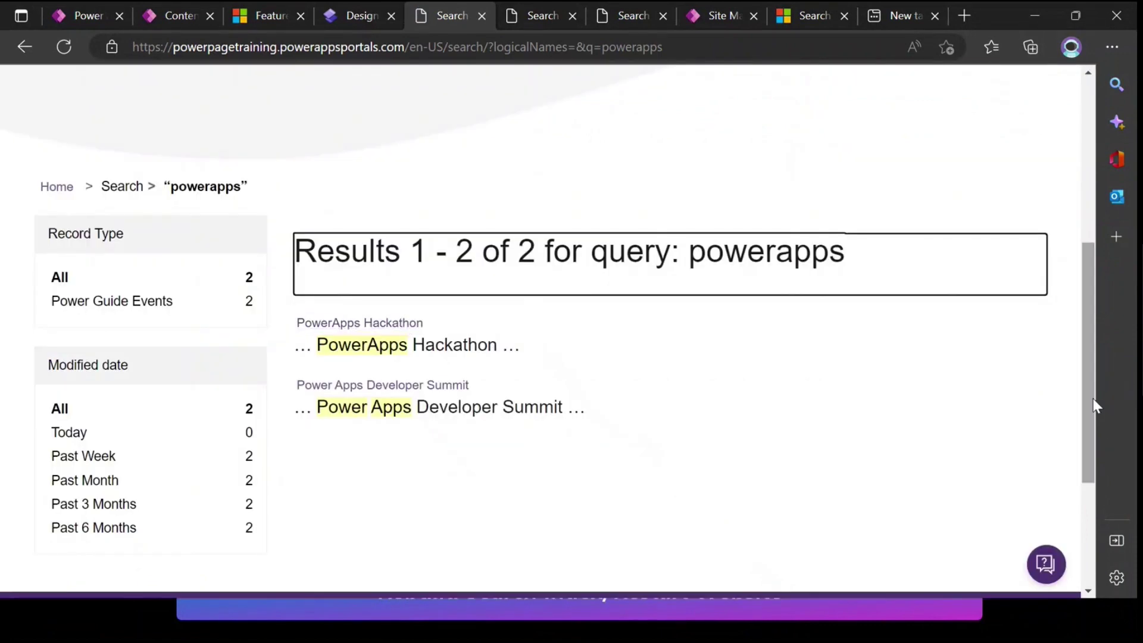
# Examine the heading above the search box on the portal's powerapps search results page
pyautogui.scroll(5, 1093, 393)
pyautogui.moveTo(409, 296); pyautogui.dragTo(701, 322)
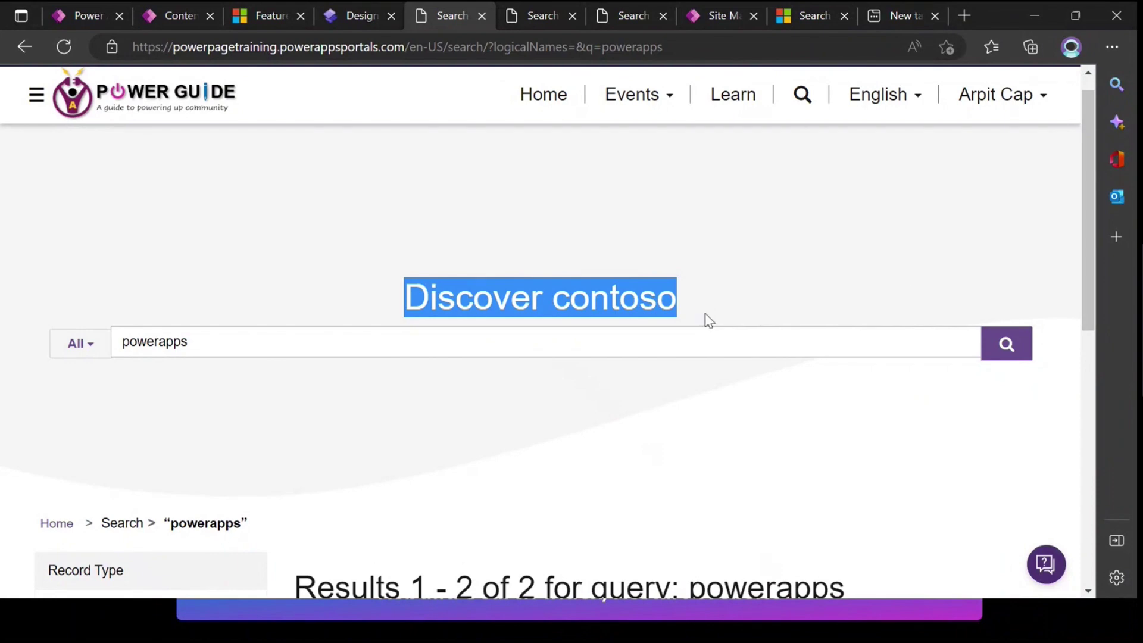
pyautogui.click(1012, 292)
pyautogui.moveTo(1088, 275); pyautogui.dragTo(1087, 245)
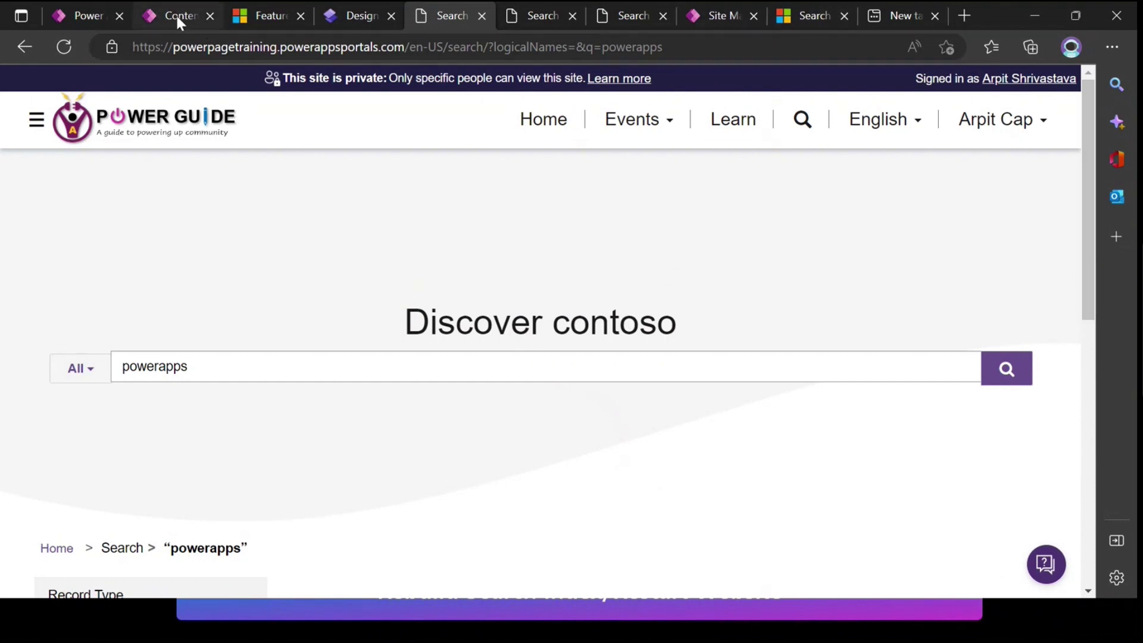
pyautogui.moveTo(408, 319); pyautogui.dragTo(751, 339)
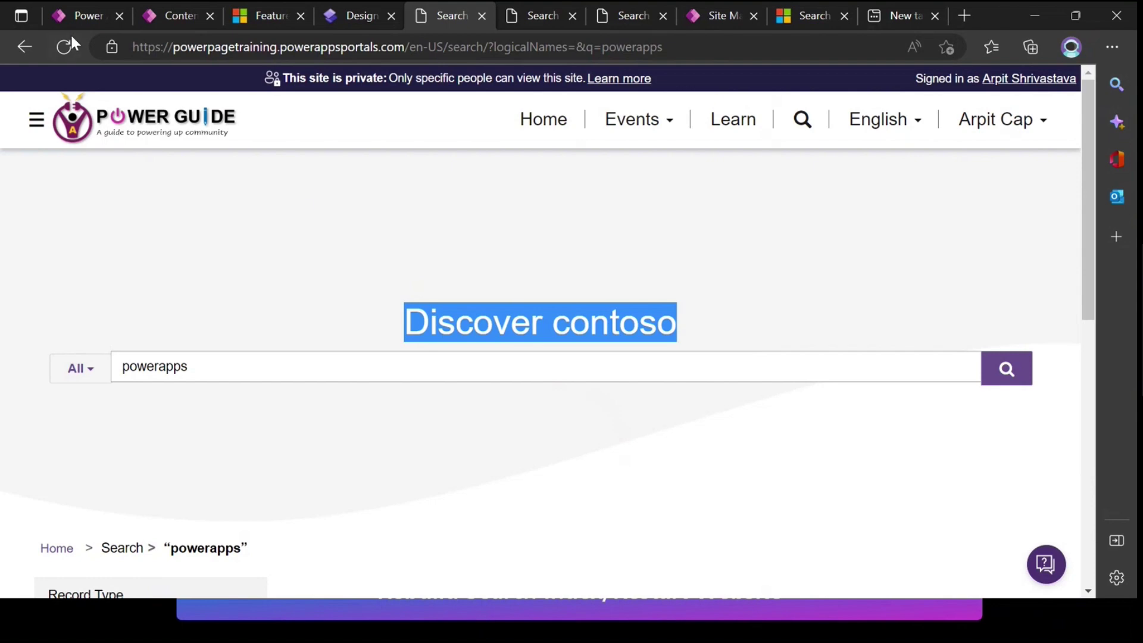
# Switch to Portal Management and open the English Search/Title content snippet from the second page of the filtered content snippets
pyautogui.click(160, 17)
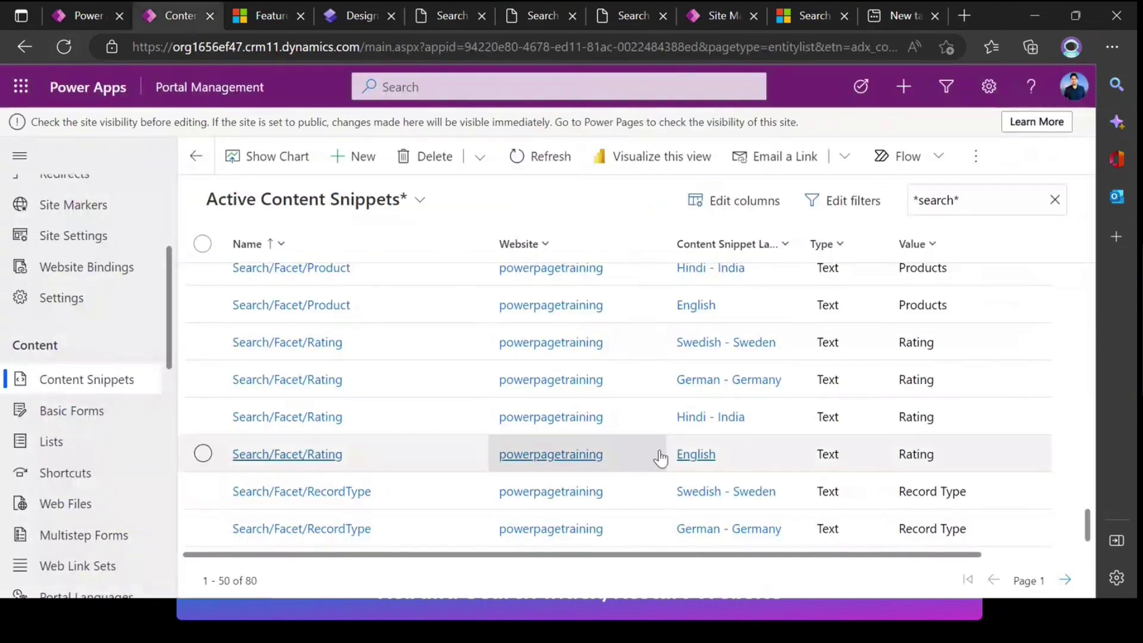
pyautogui.scroll(1, 1088, 539)
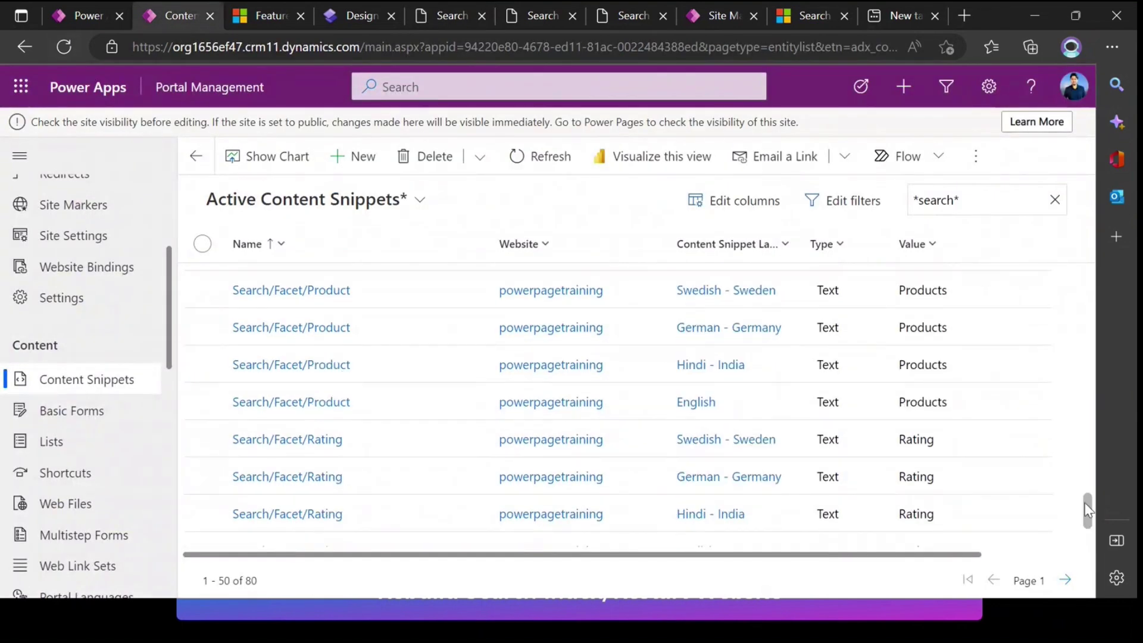
pyautogui.scroll(-1, 1088, 539)
pyautogui.click(1065, 586)
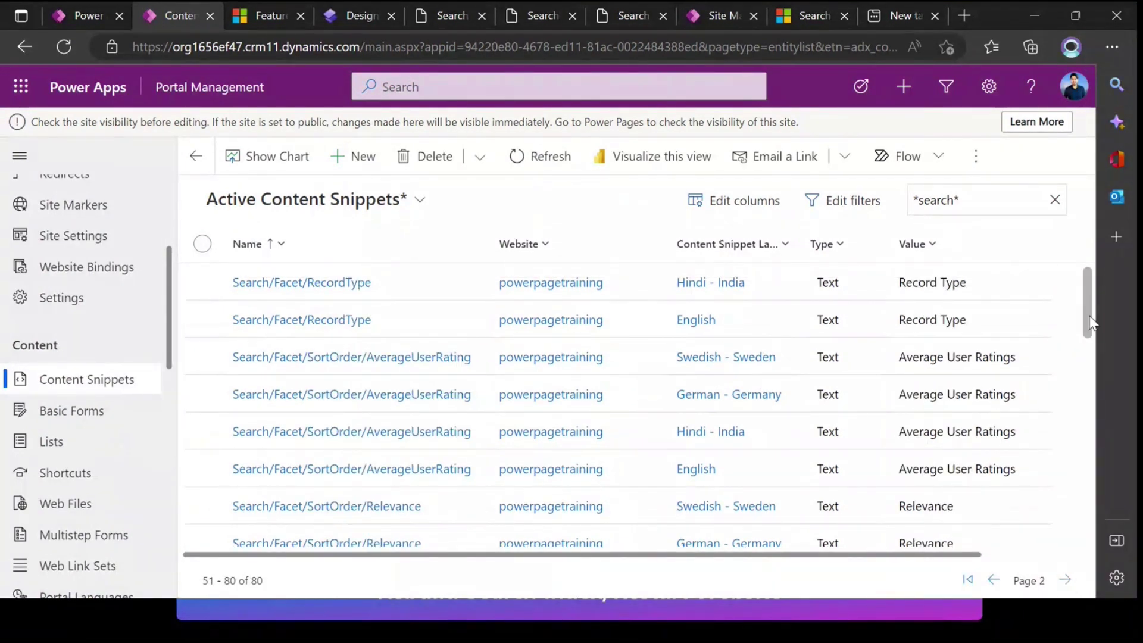
pyautogui.moveTo(1087, 319); pyautogui.dragTo(1087, 543)
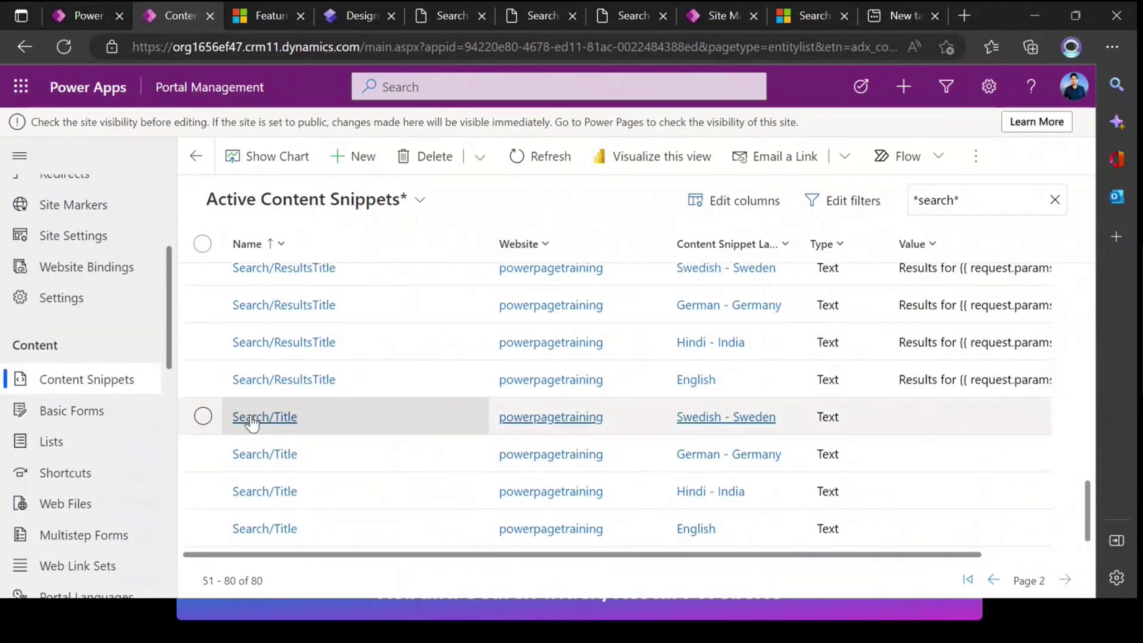
pyautogui.click(263, 529)
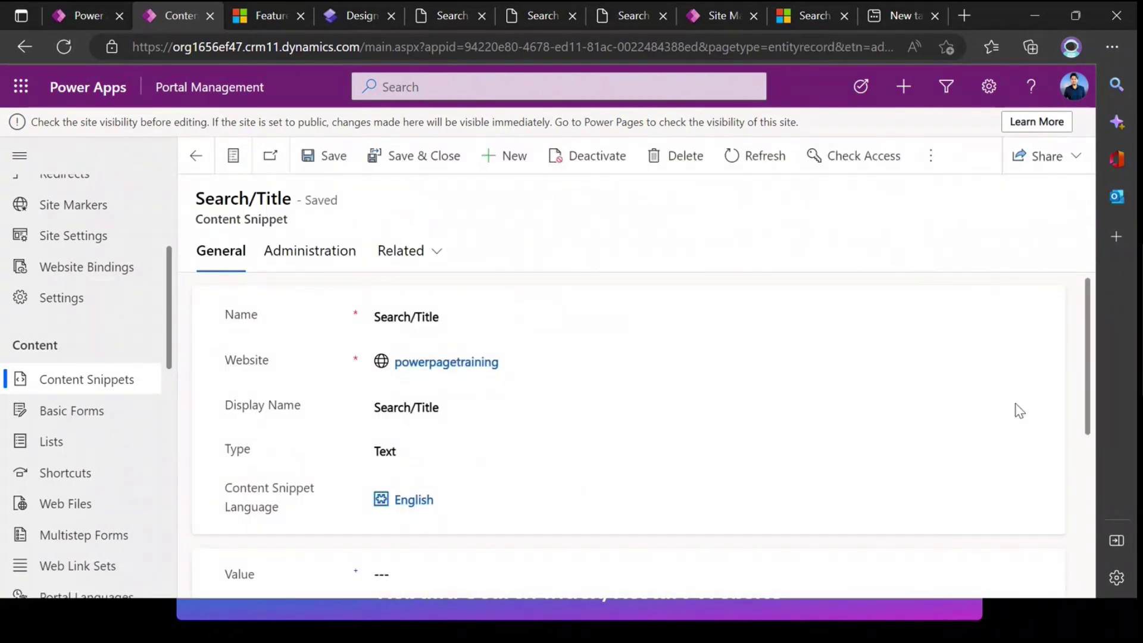
# Set the English Search/Title snippet's value to Global Search, save and close it, and check its row in the snippet list
pyautogui.scroll(-3, 1073, 413)
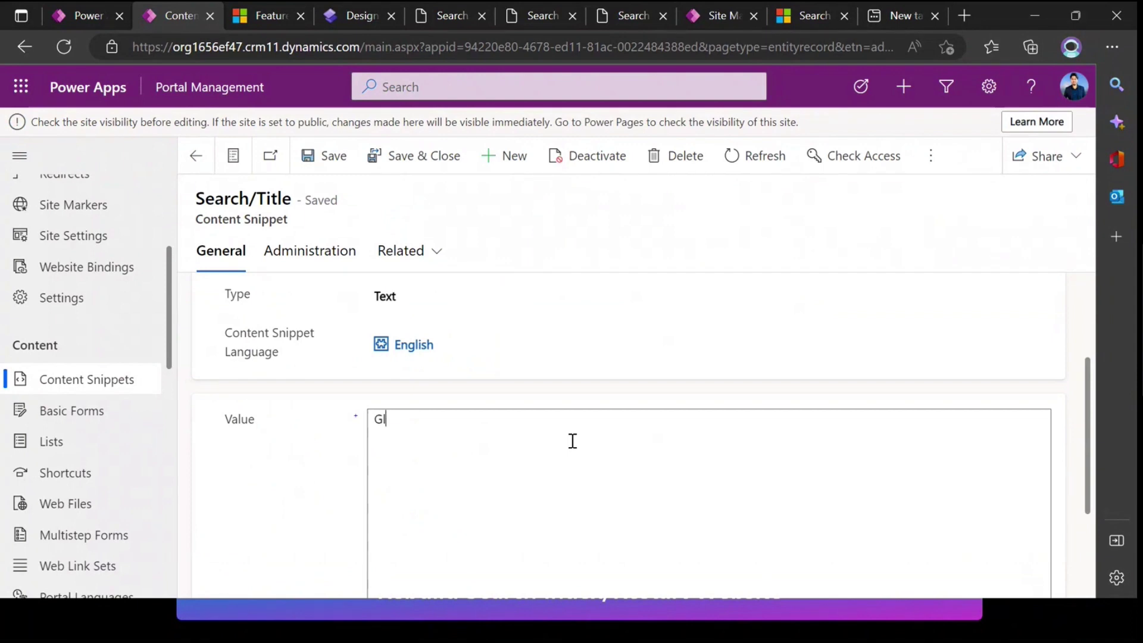
pyautogui.write('obal Searc')
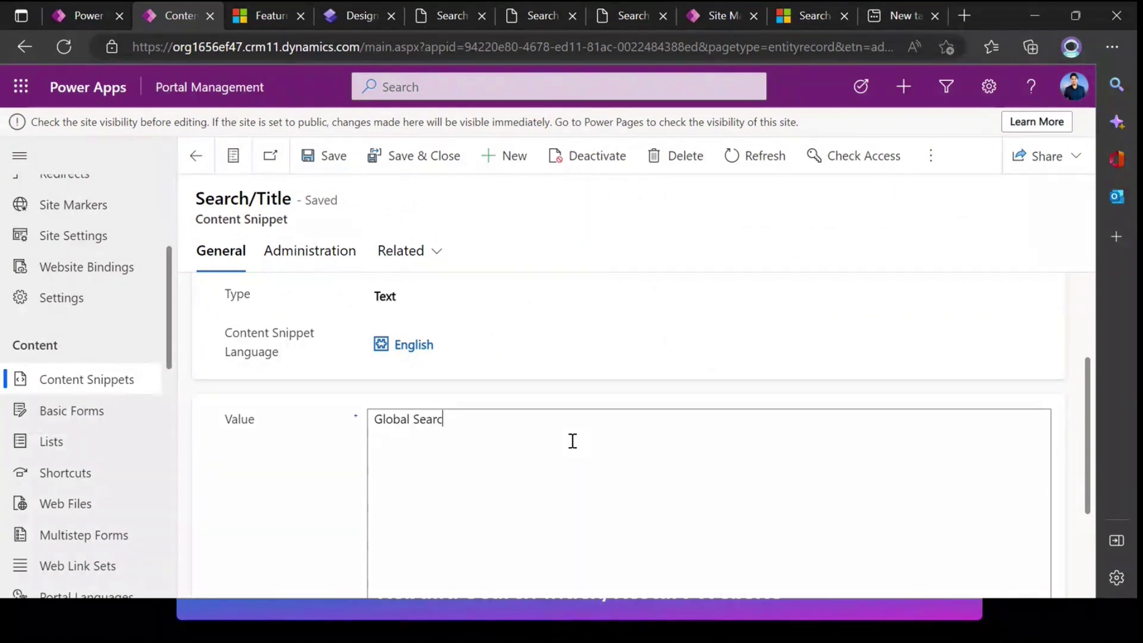
pyautogui.write('h')
pyautogui.click(411, 157)
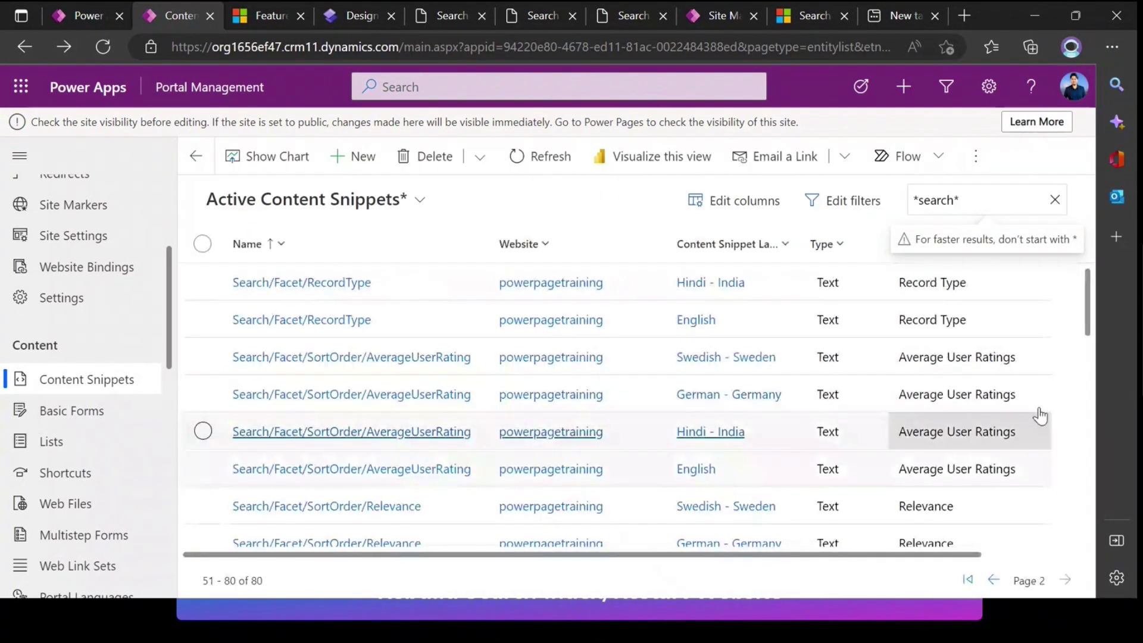
pyautogui.scroll(-10, 1040, 415)
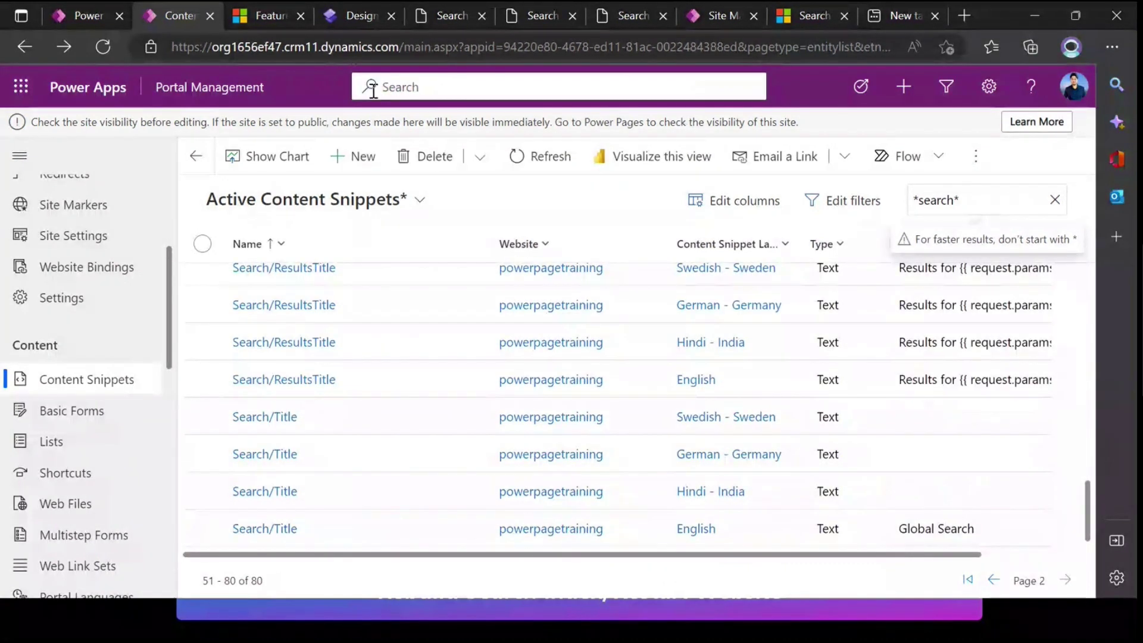
# Sync the site's configuration in the Power Pages design studio, and reload the portal's powerapps search page to check its heading
pyautogui.click(355, 19)
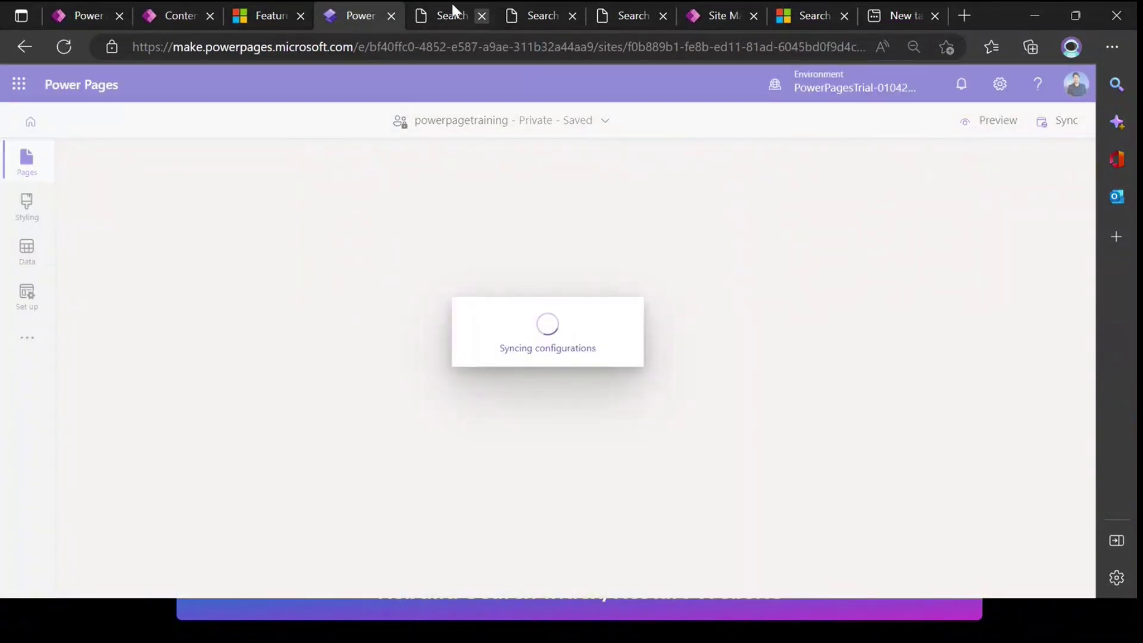
pyautogui.moveTo(449, 19)
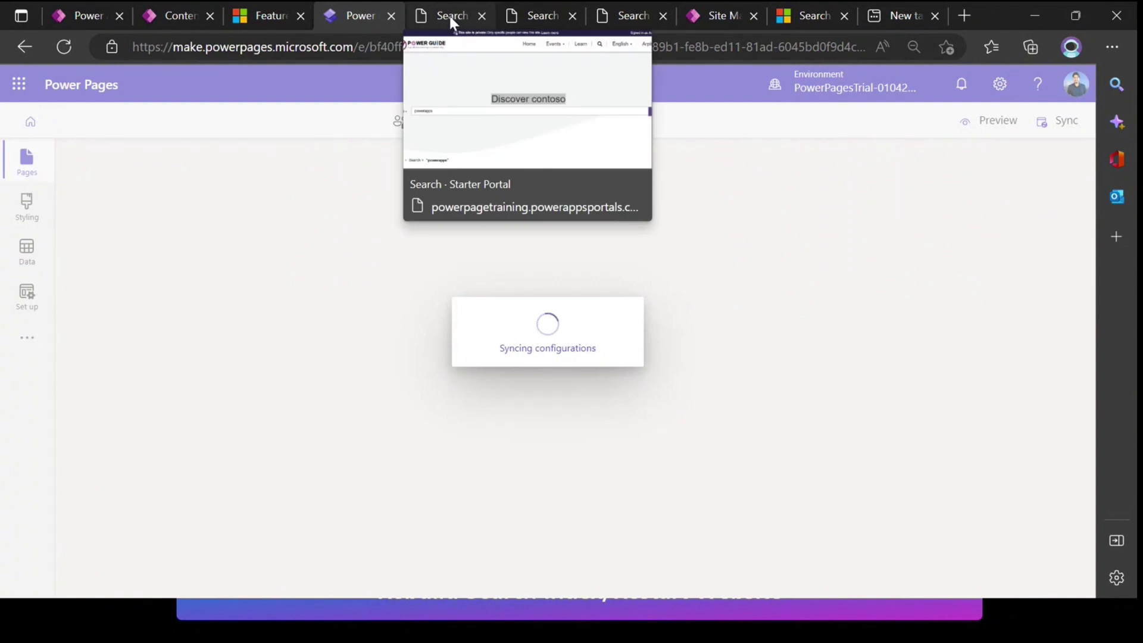
pyautogui.click(451, 19)
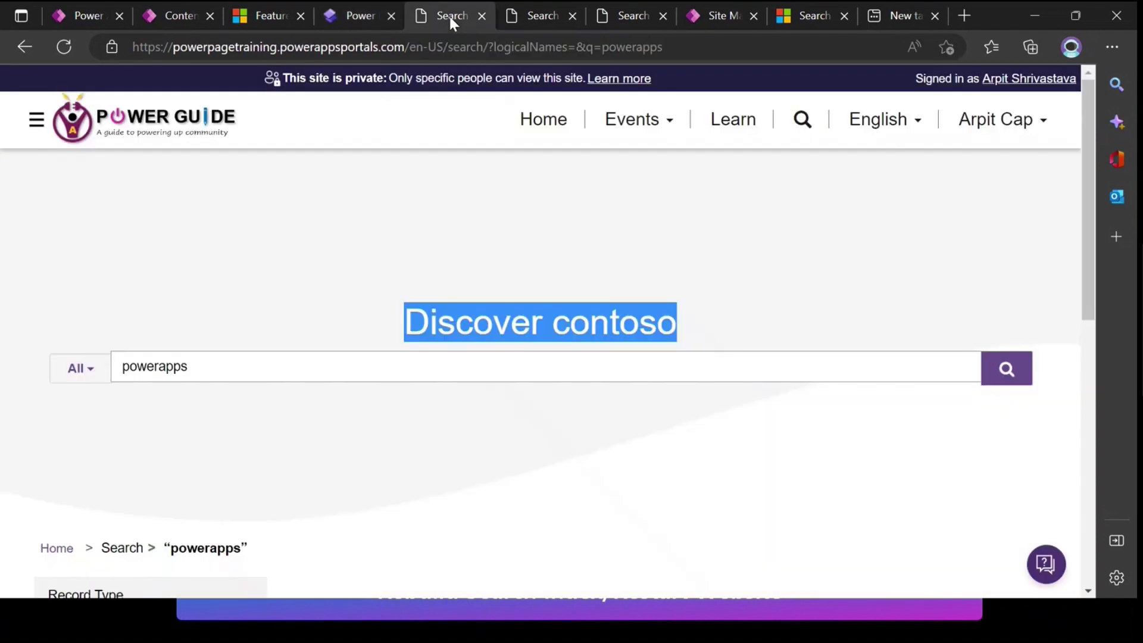
pyautogui.click(77, 52)
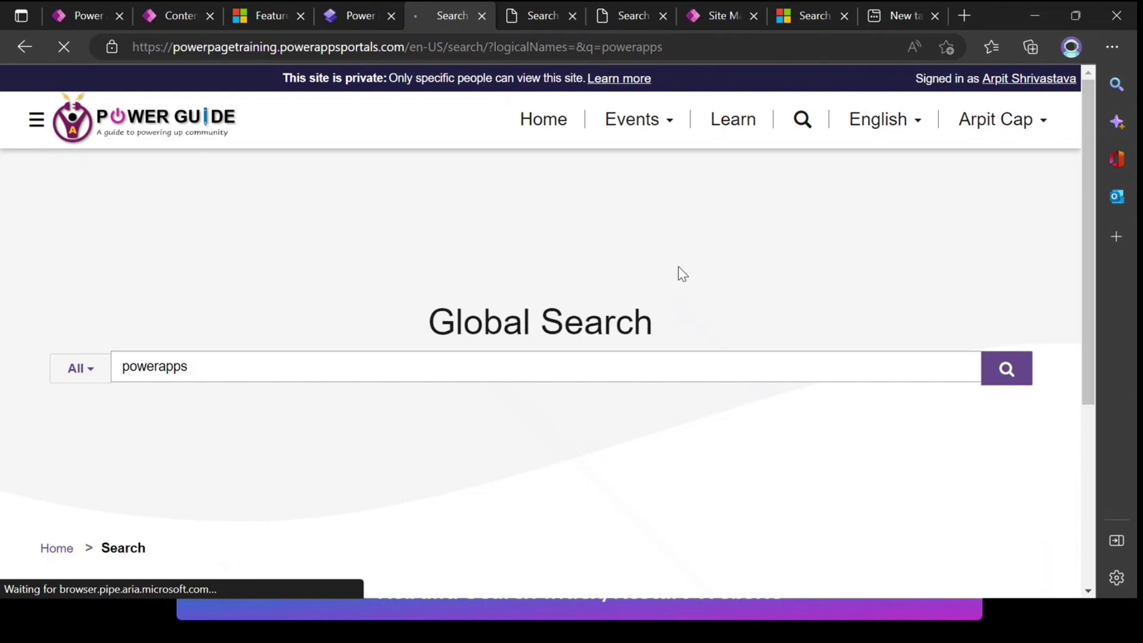
pyautogui.scroll(-5, 434, 321)
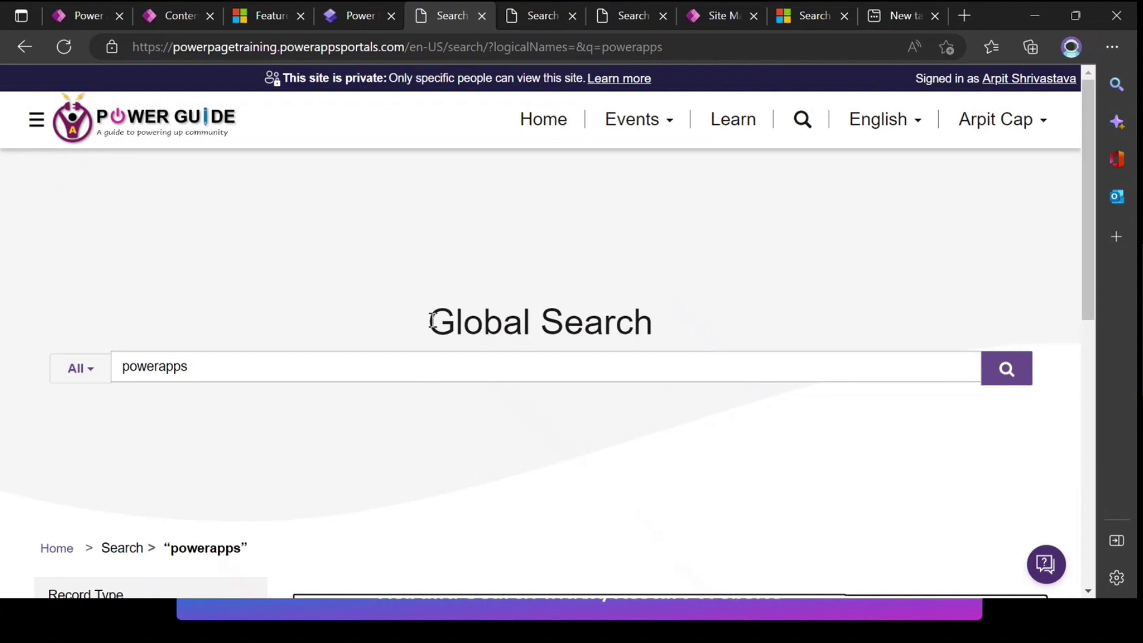
pyautogui.moveTo(429, 321); pyautogui.dragTo(658, 316)
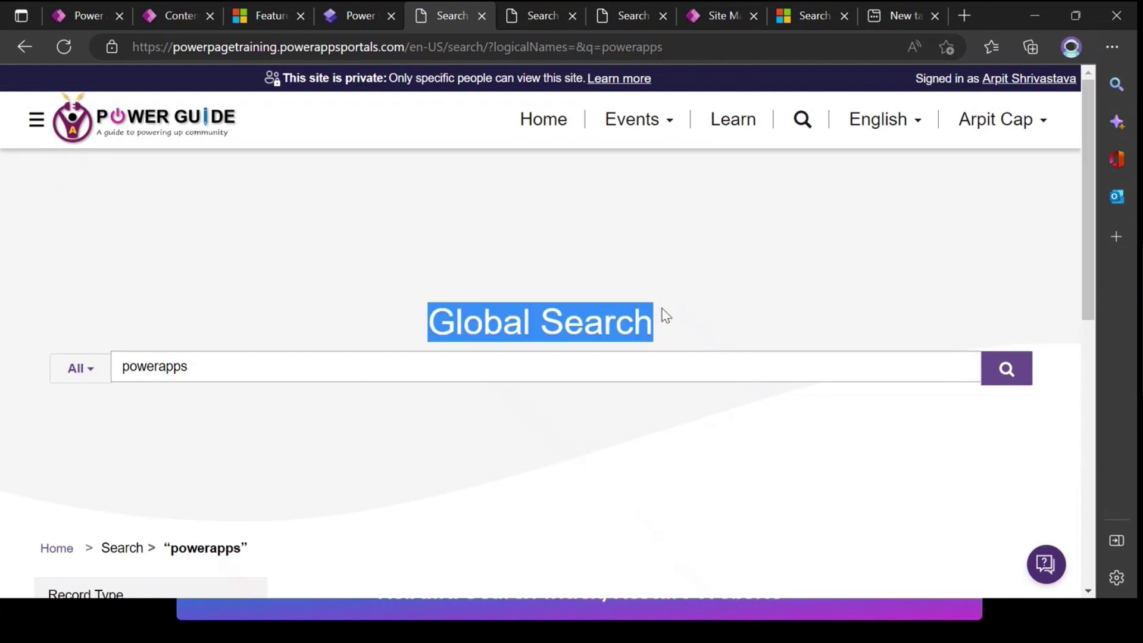
pyautogui.click(662, 309)
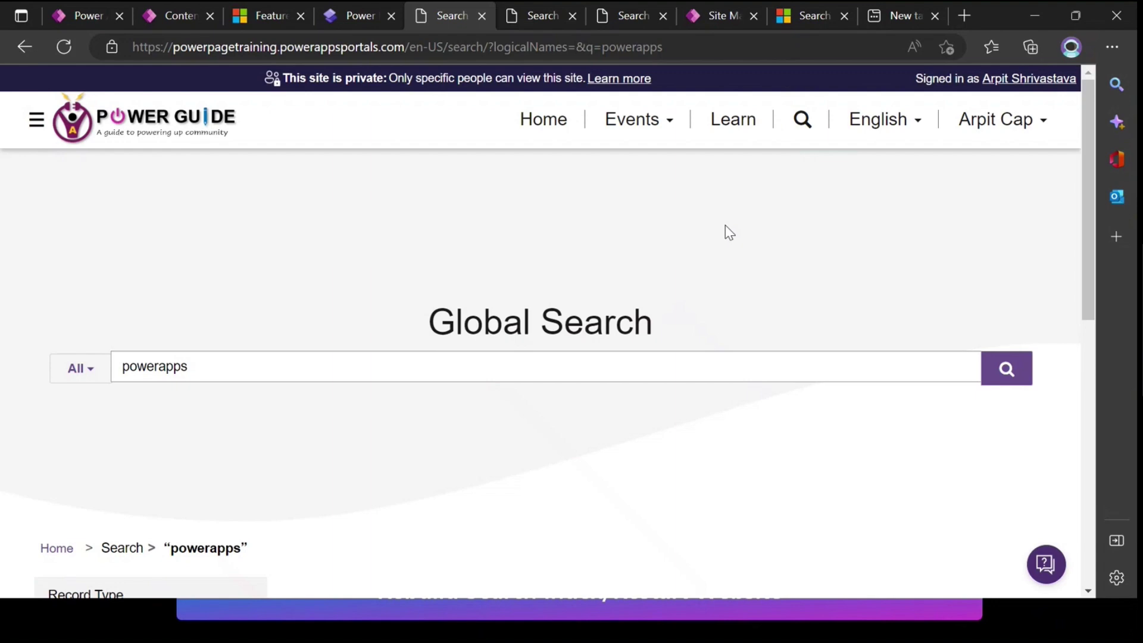
# Switch to the PowerPoint slide show and advance past the Configure Dataverse Search in Power Pages slide
pyautogui.click(543, 120)
pyautogui.hotkey('alt', 'Tab')
pyautogui.hotkey('alt', 'Tab')
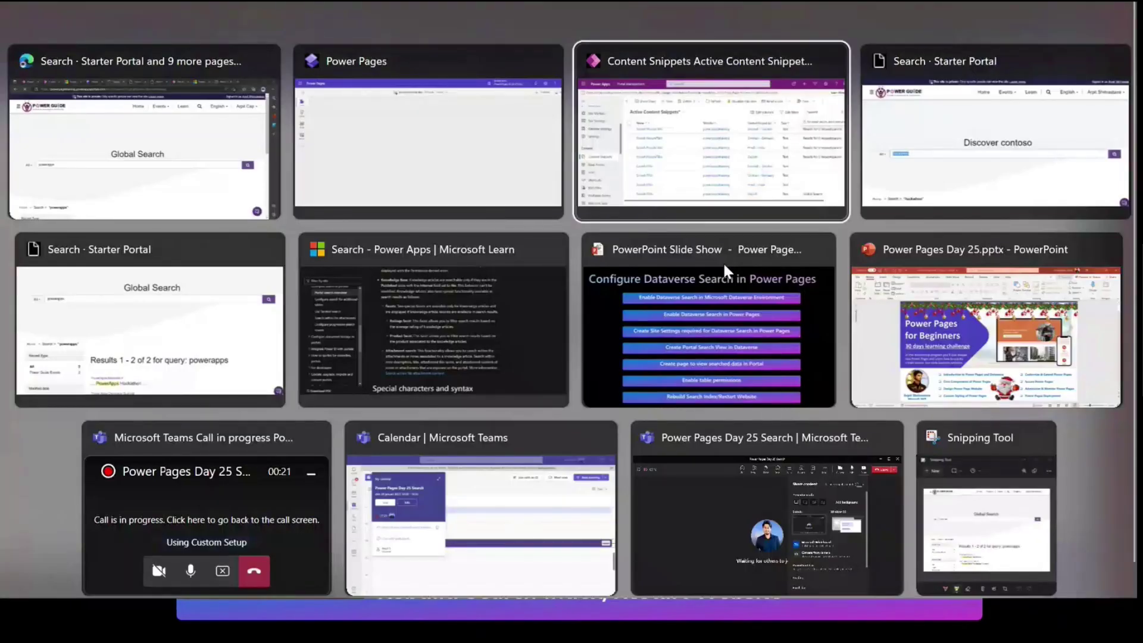
pyautogui.click(723, 262)
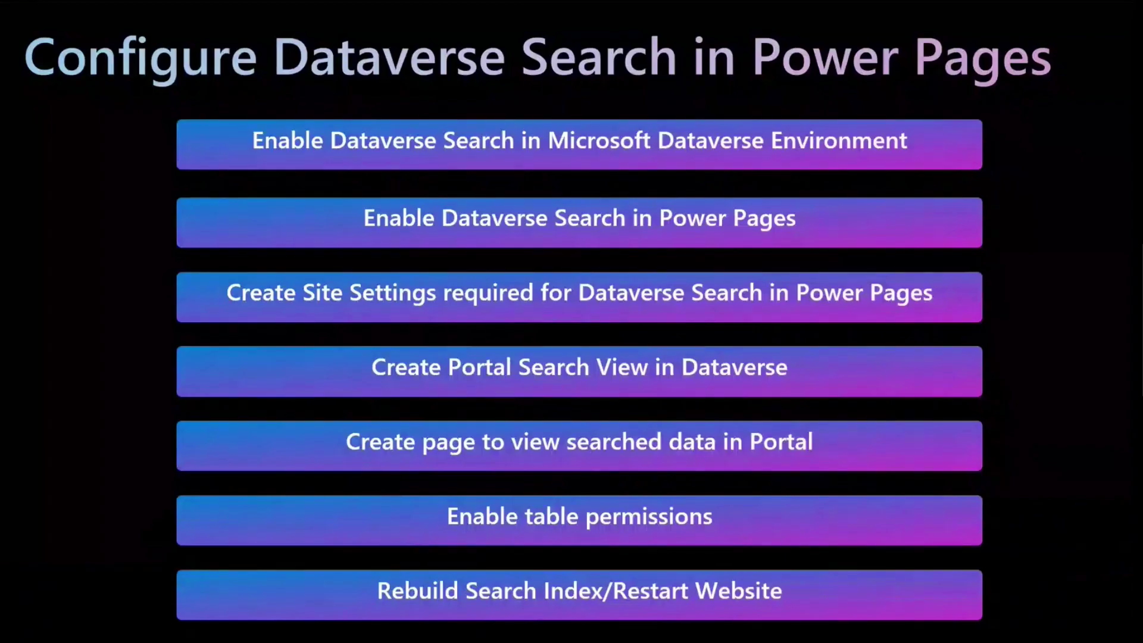
pyautogui.press('Right')
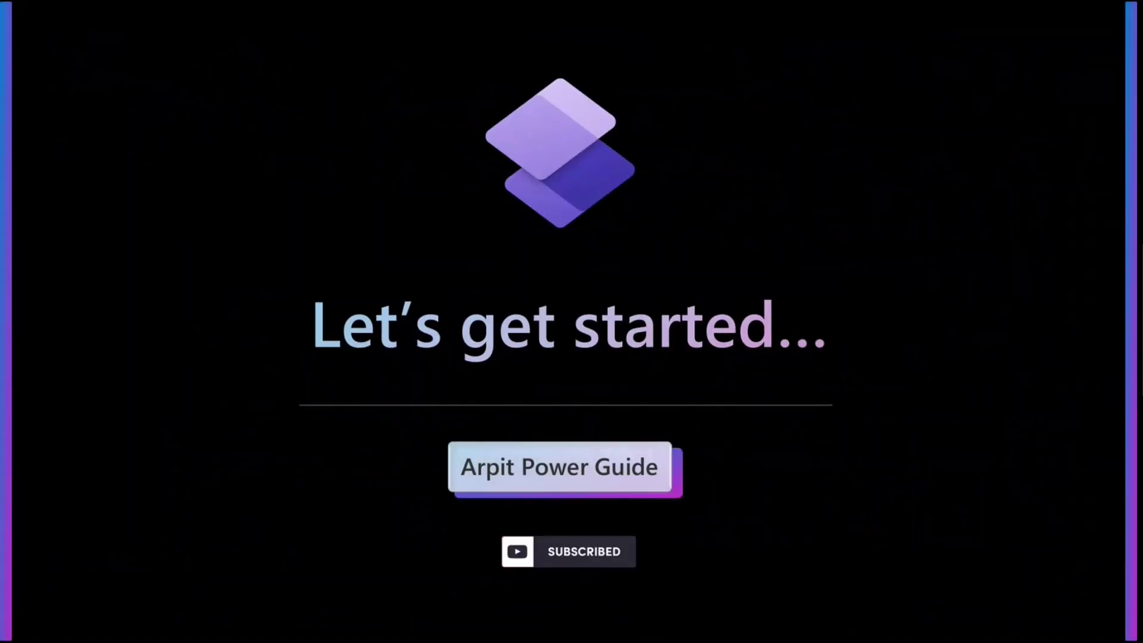
pyautogui.press('Right')
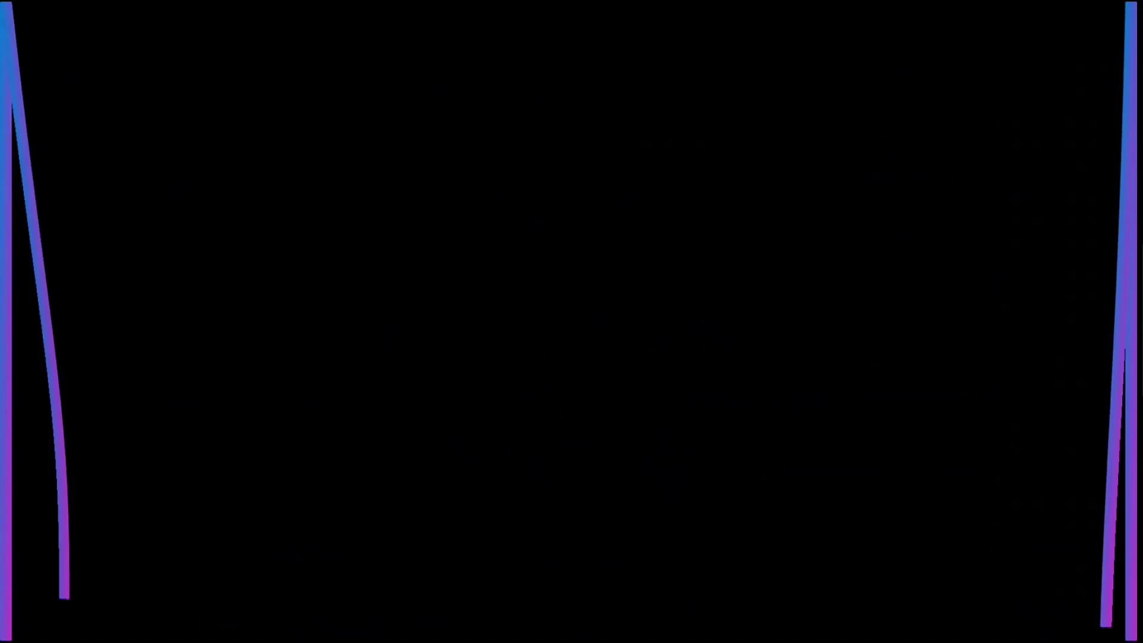